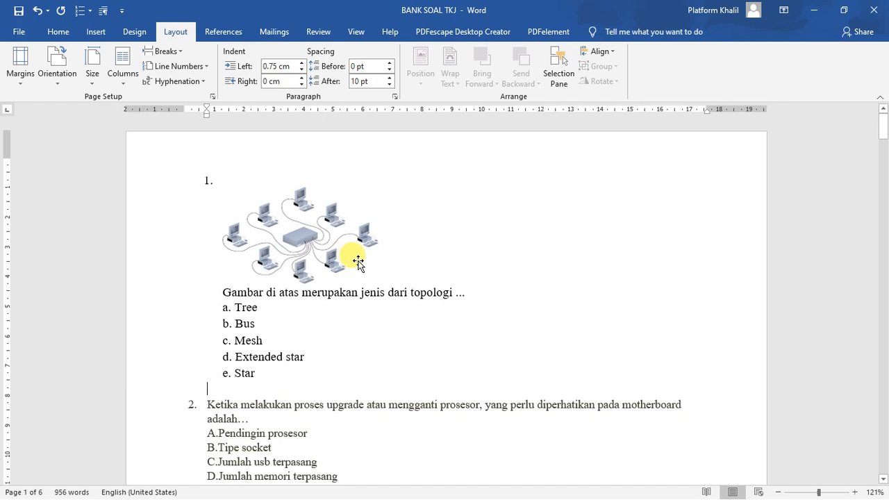
scroll(396, 243, down, 3)
scroll(394, 256, down, 10)
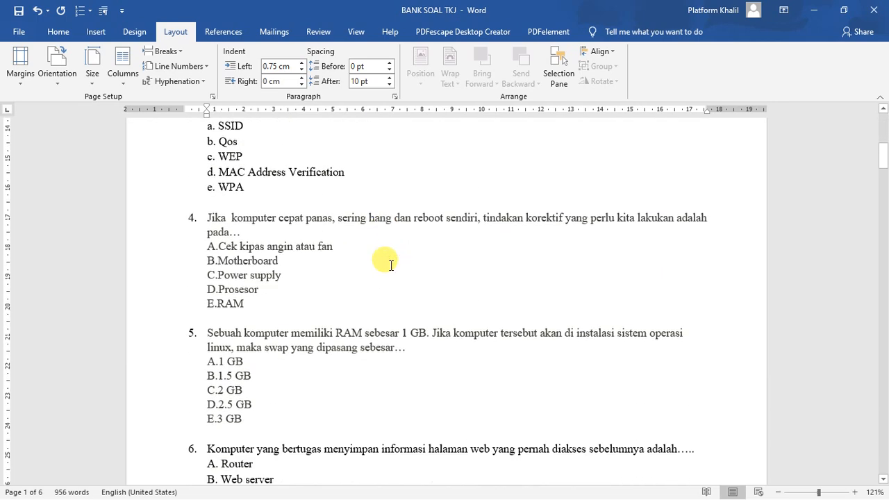
scroll(391, 260, up, 8)
scroll(391, 262, up, 3)
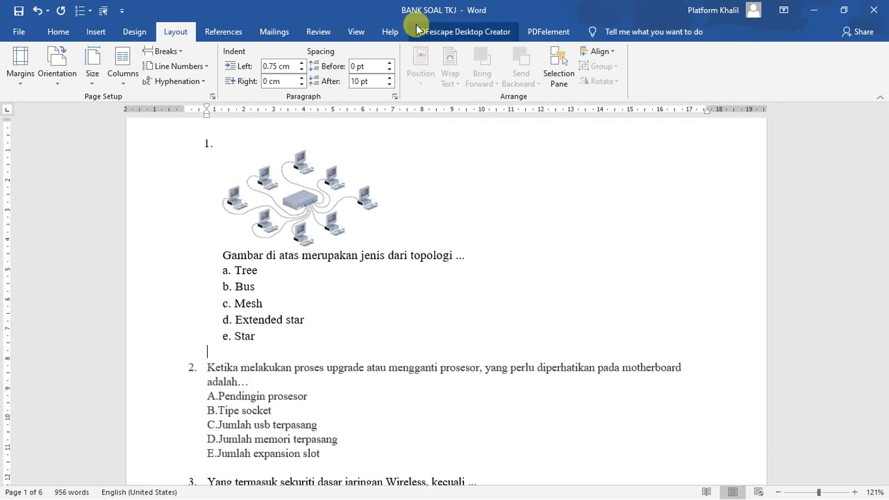
scroll(437, 200, up, 1)
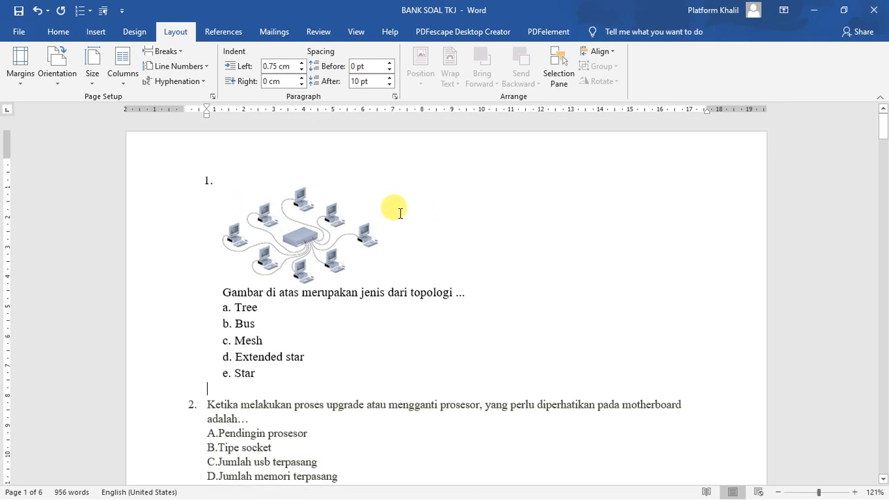
Create a blank document and enter the heading MULTIPLE CHOICE with an empty line below it.
click(18, 31)
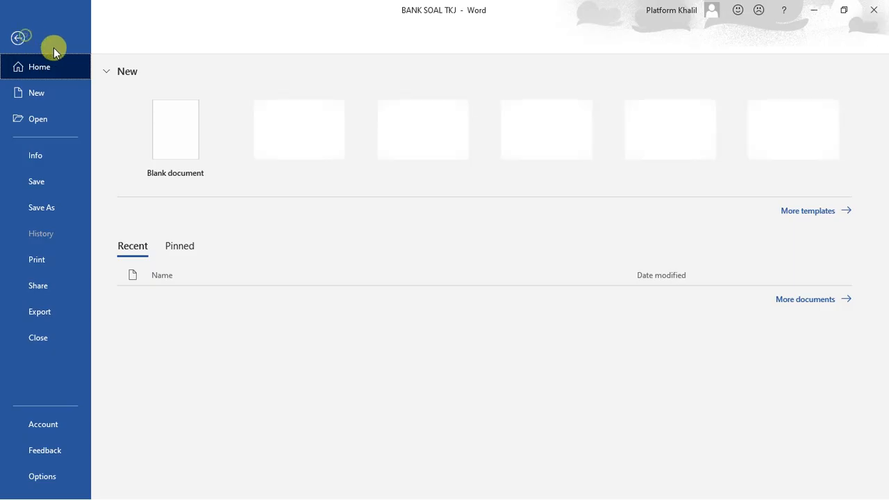
click(174, 119)
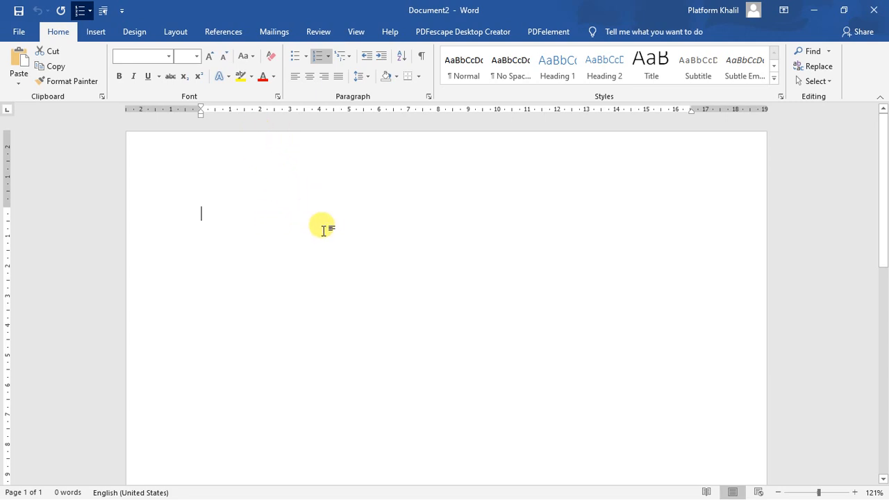
text(M)
key(BackSpace)
text(MULTIPLE CHOICE)
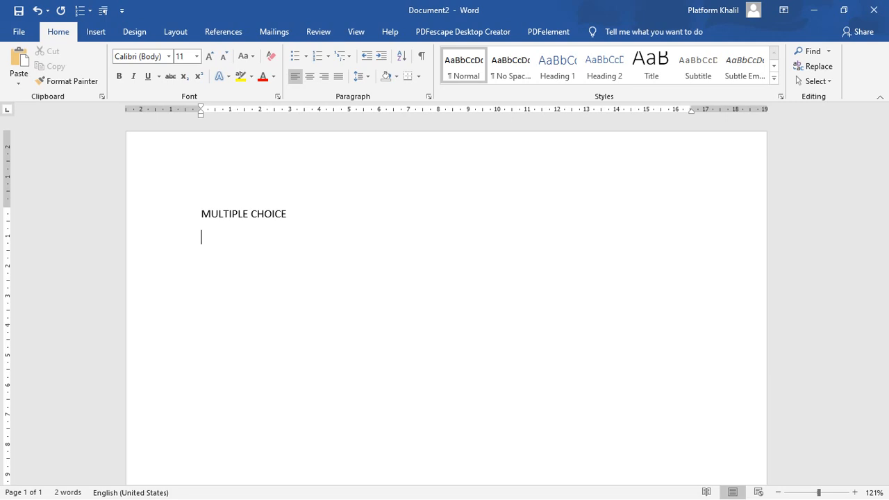
Copy questions 1 to 10 from the BANK SOAL TKJ document and paste them below the heading in the new document.
key(alt+Tab)
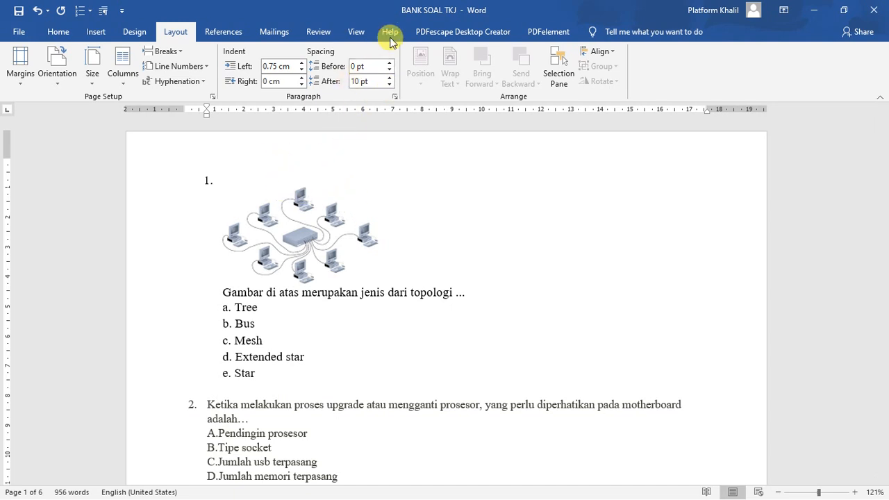
scroll(350, 143, down, 3)
scroll(346, 152, up, 2)
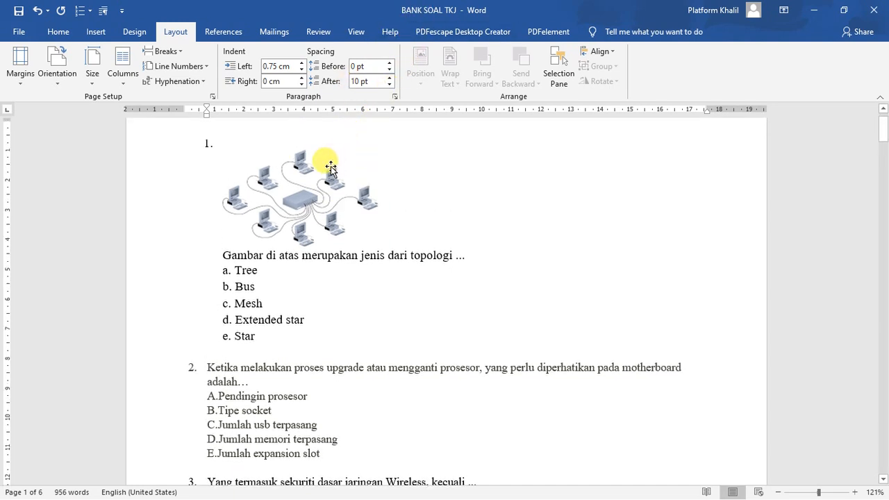
drag(219, 142, 301, 440)
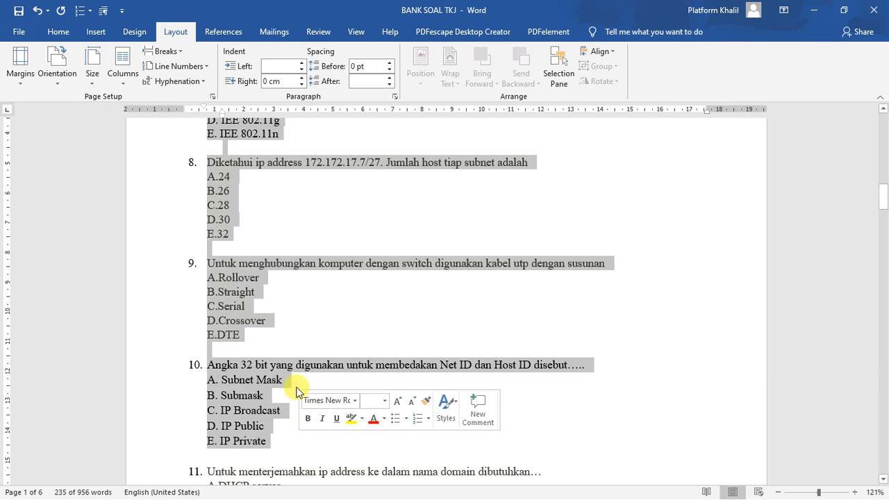
key(alt+Tab)
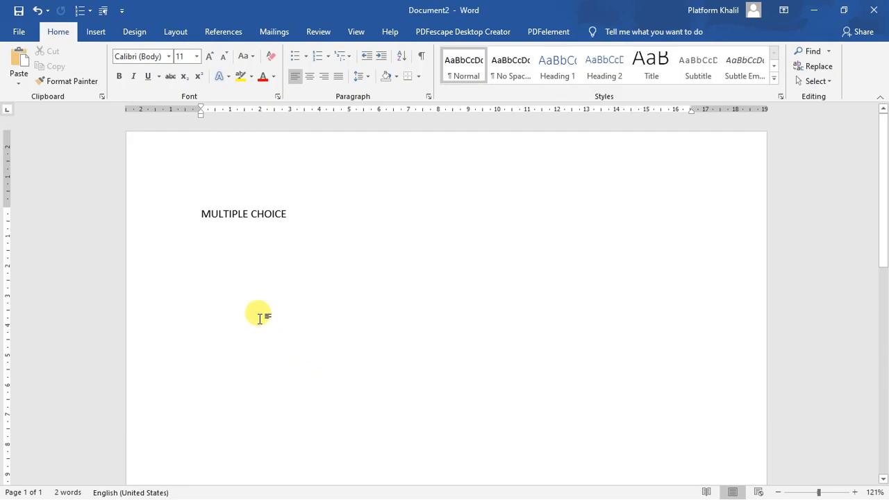
key(ctrl+v)
Check the layout options of the network topology picture in question 1.
scroll(289, 302, up, 15)
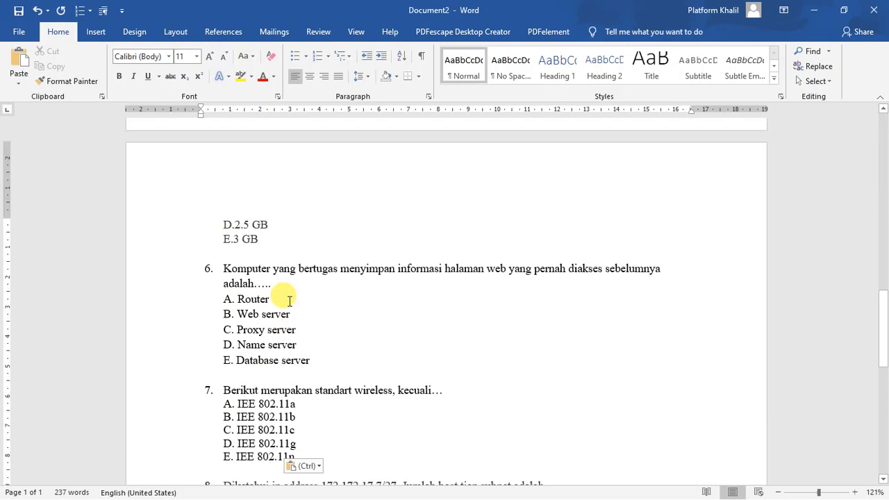
scroll(289, 302, up, 14)
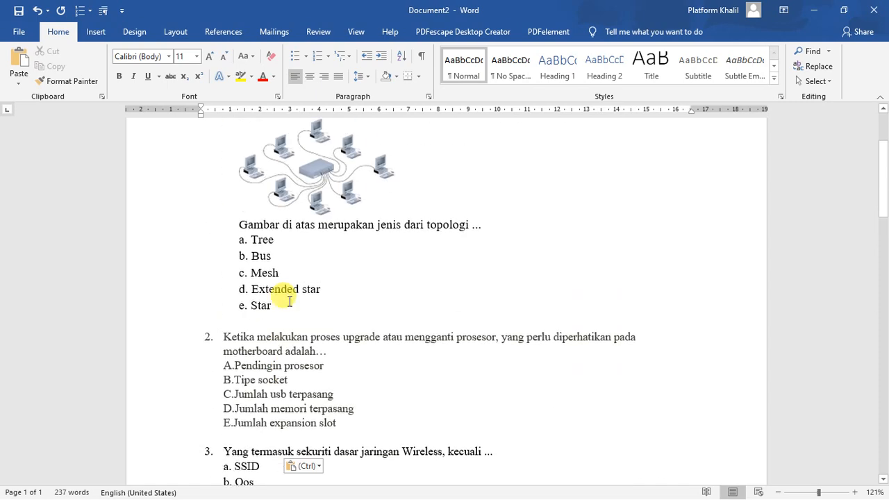
click(292, 263)
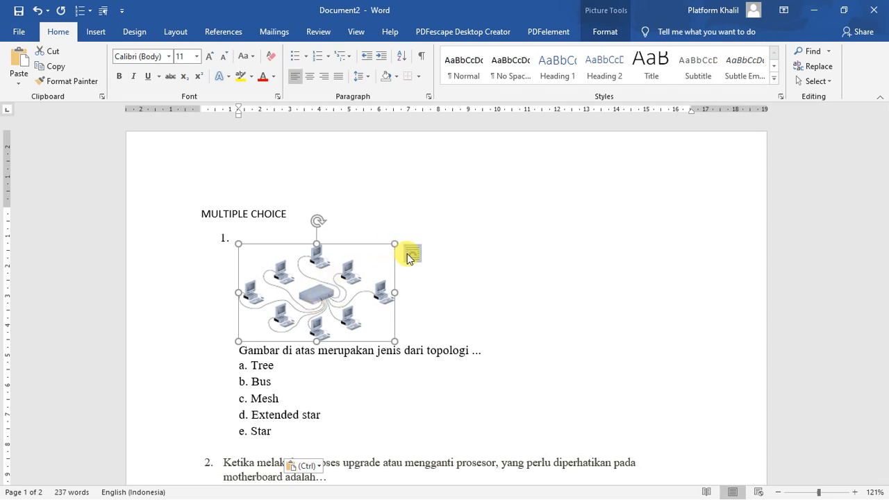
click(411, 253)
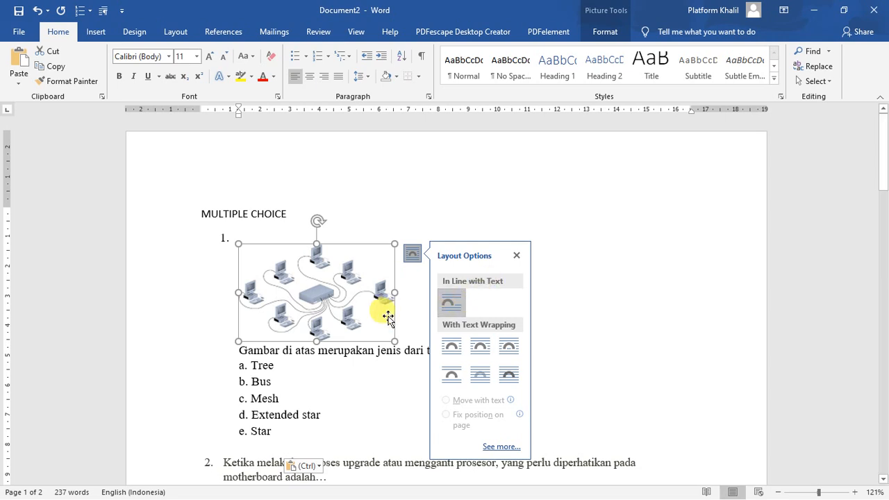
click(338, 364)
Add the answer line "ANS: E" below question 1 and "ANS: D" below question 2.
scroll(385, 354, down, 3)
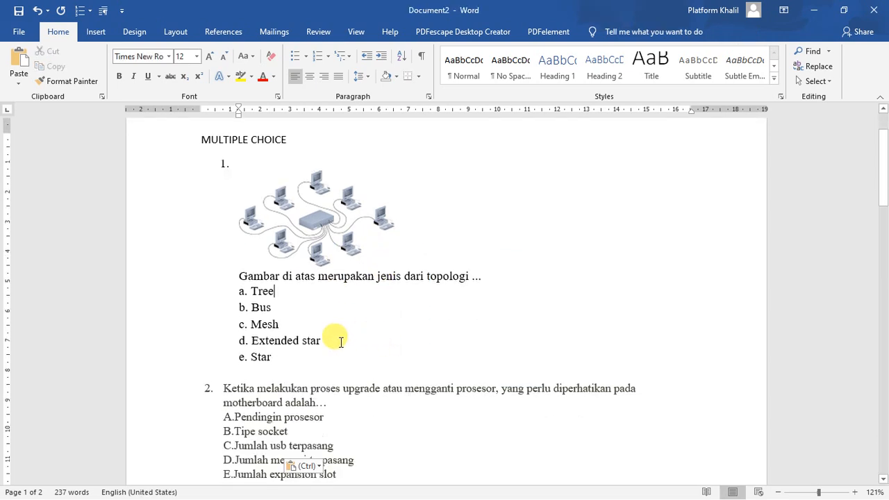
scroll(283, 339, down, 3)
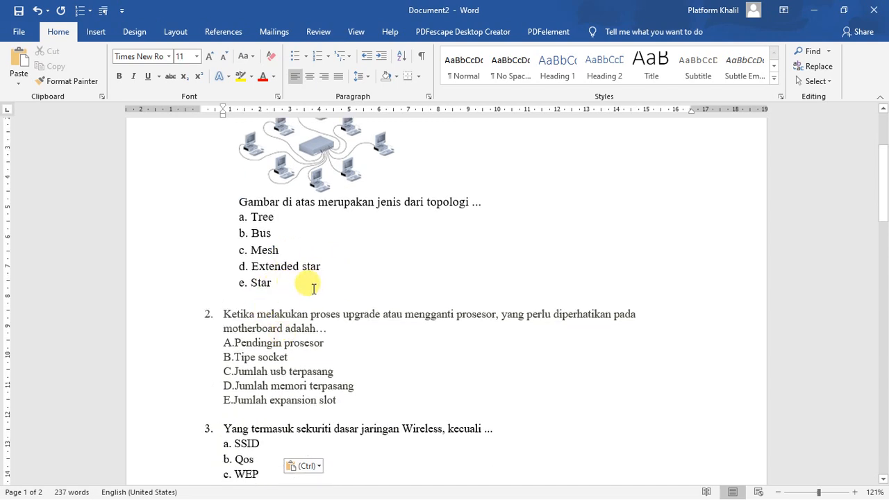
text(ANS: E)
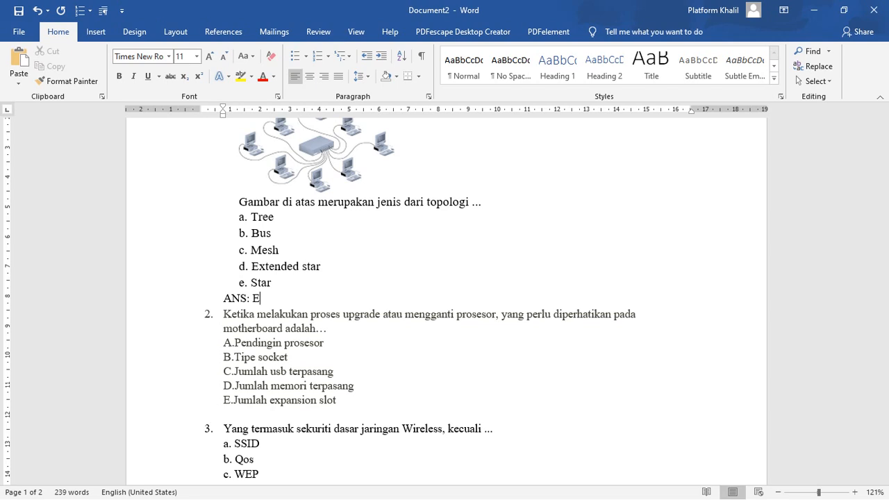
click(232, 411)
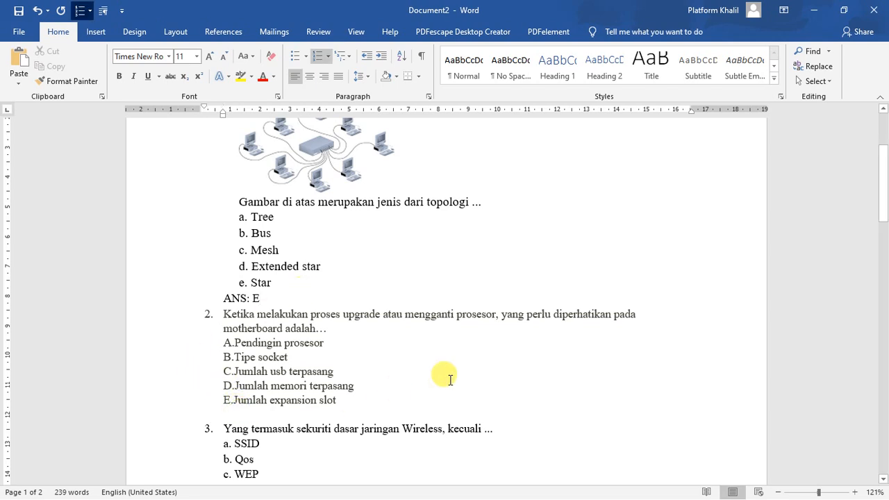
text(AN)
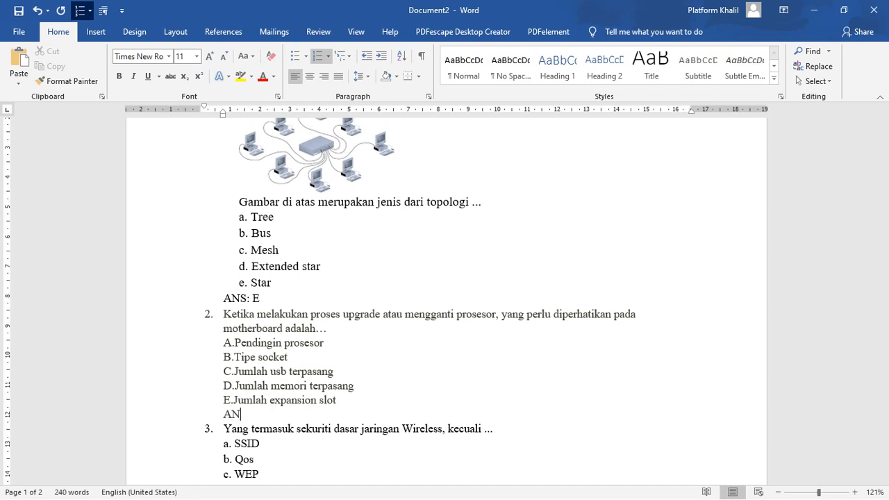
text(S: D)
Add the answer line "ANS: E" below question 3 and also below question 4.
scroll(436, 380, down, 2)
click(264, 445)
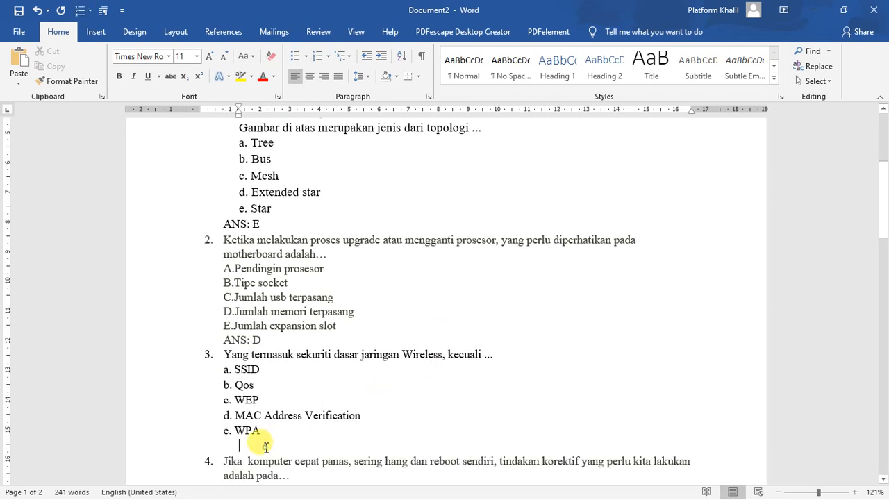
key(BackSpace)
text(ANS: E)
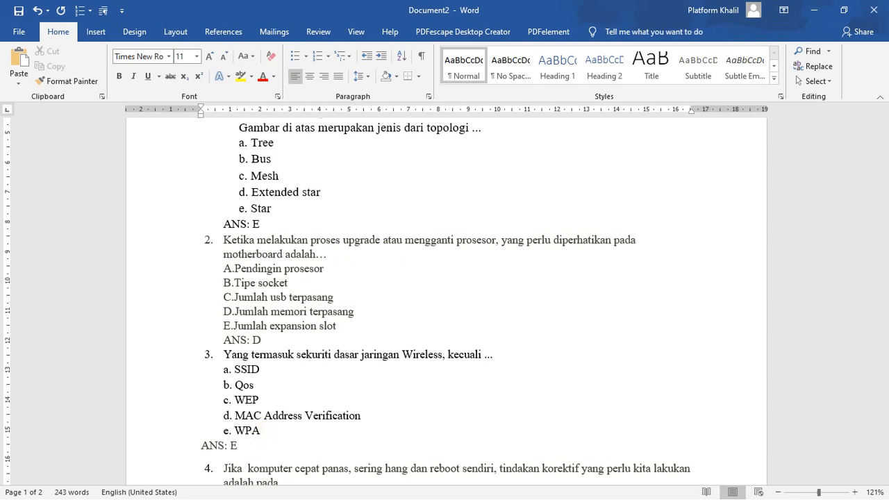
scroll(256, 424, down, 3)
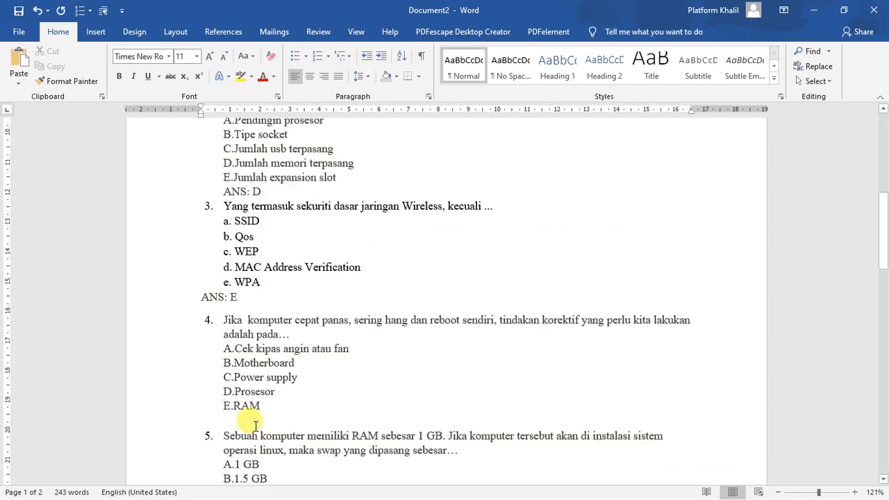
click(254, 419)
text(ANS: )
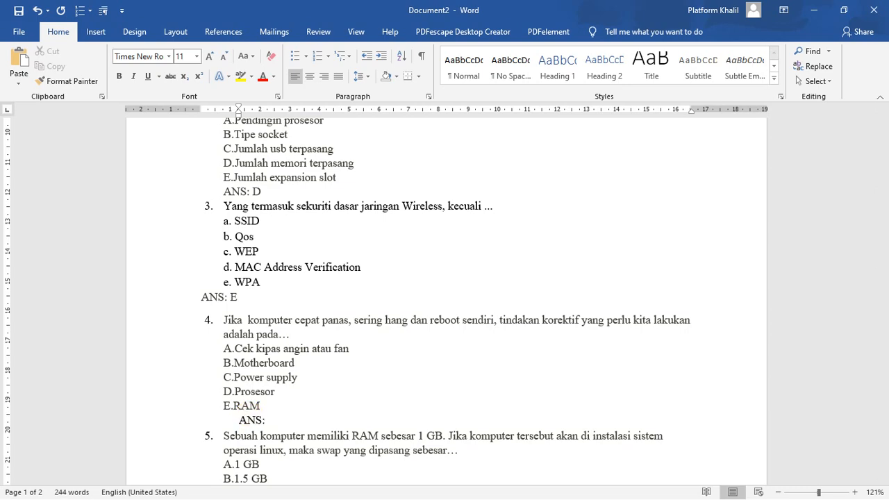
text(E)
Add the answer line "ANS: D" below question 5.
scroll(250, 422, down, 8)
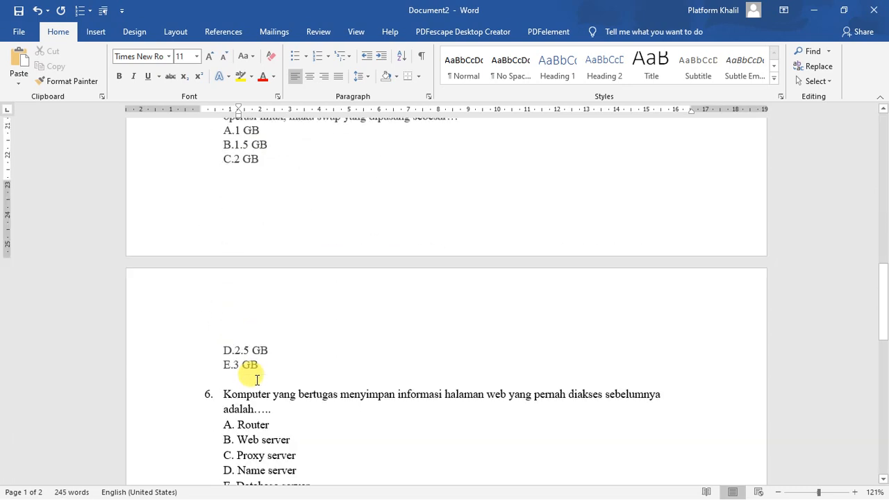
click(256, 379)
text(ANS: D)
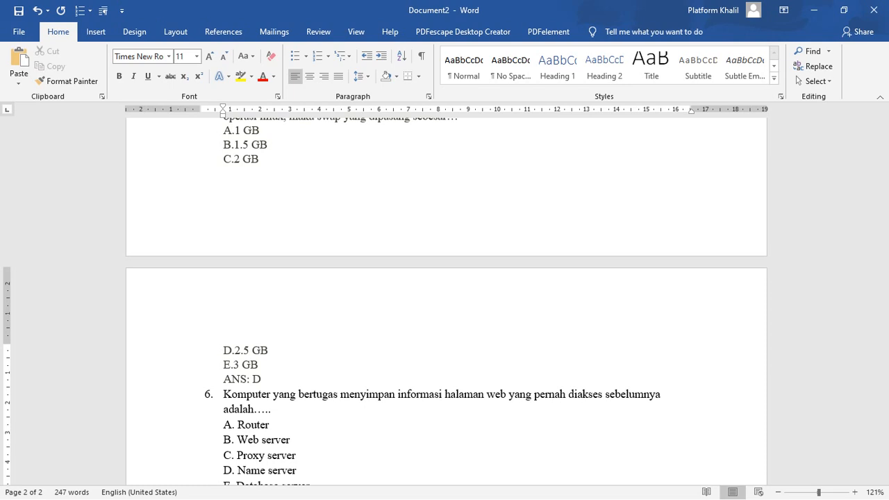
Delete question 6 and all questions after it, keeping only questions 1 to 5.
scroll(248, 373, down, 5)
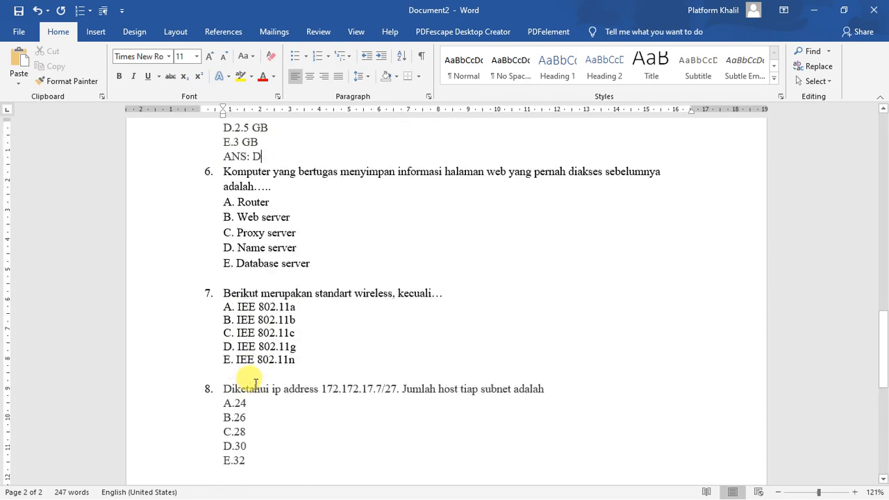
scroll(243, 264, up, 2)
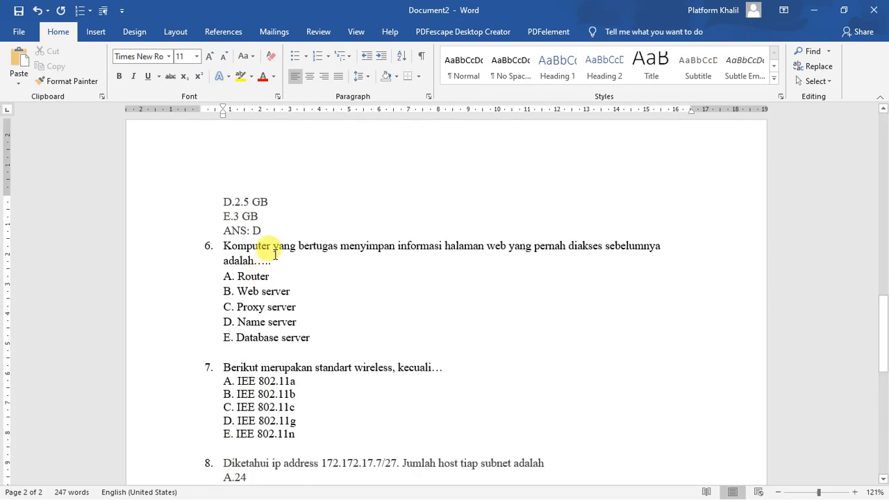
drag(223, 244, 428, 421)
key(Delete)
scroll(375, 375, up, 7)
scroll(353, 363, up, 10)
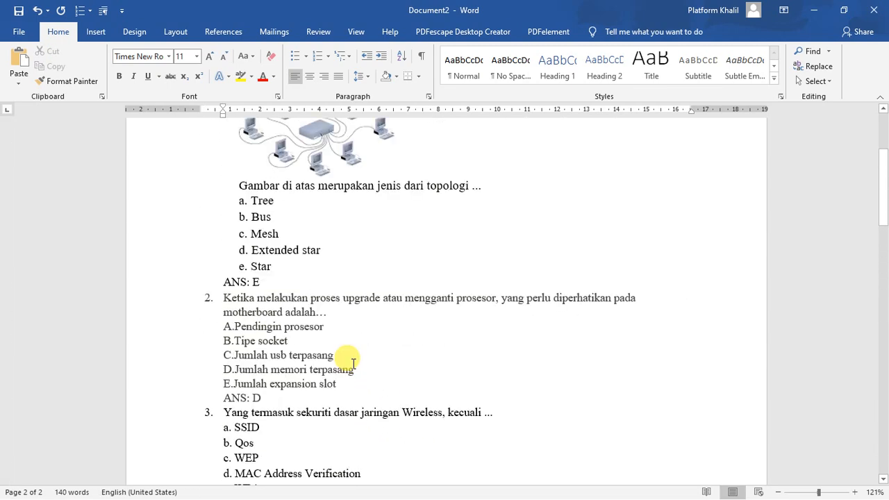
Examine the automatic numbering of the questions and the format it uses in the Numbering Library.
scroll(369, 339, down, 2)
click(233, 172)
click(224, 165)
scroll(255, 302, down, 10)
scroll(270, 301, up, 10)
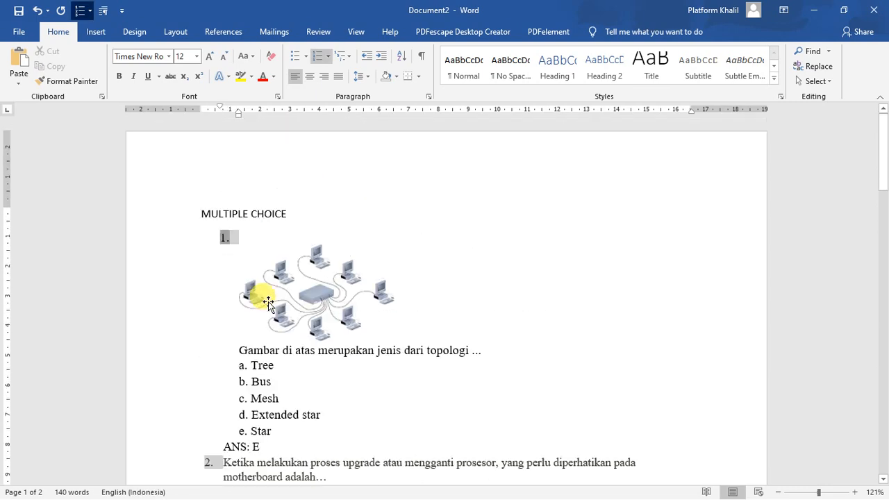
scroll(262, 265, down, 2)
scroll(260, 266, up, 2)
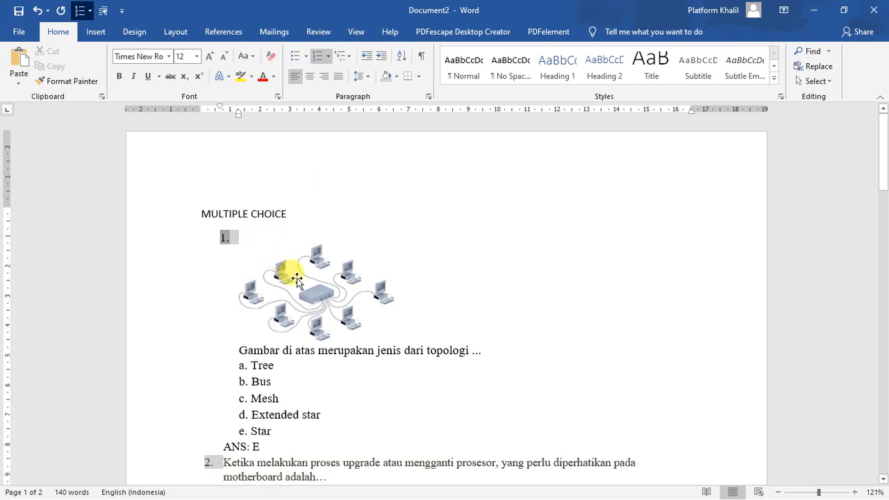
click(338, 361)
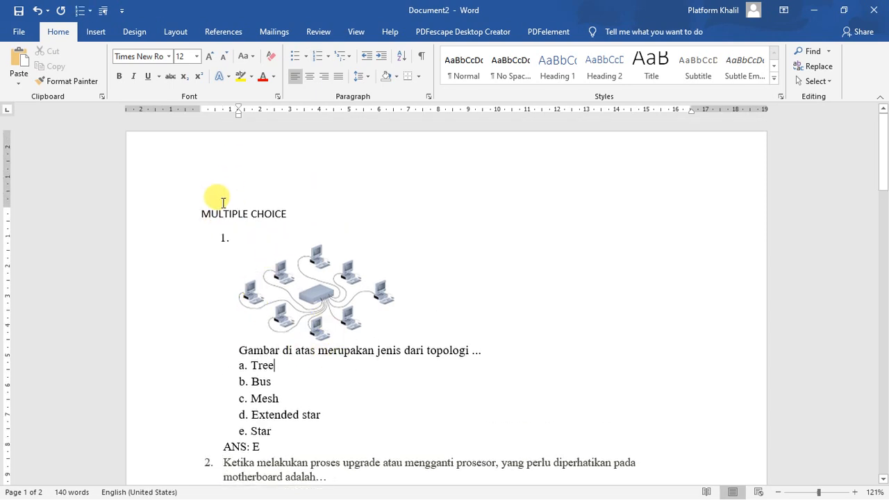
click(225, 237)
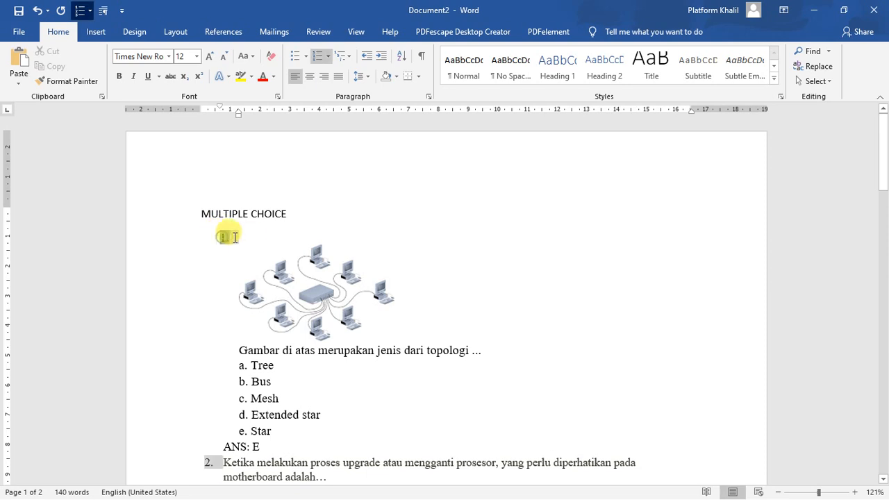
click(329, 59)
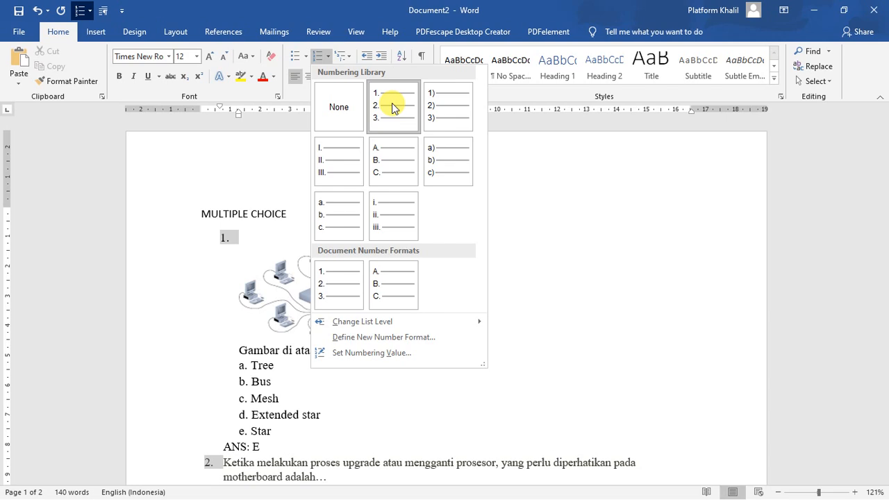
click(558, 225)
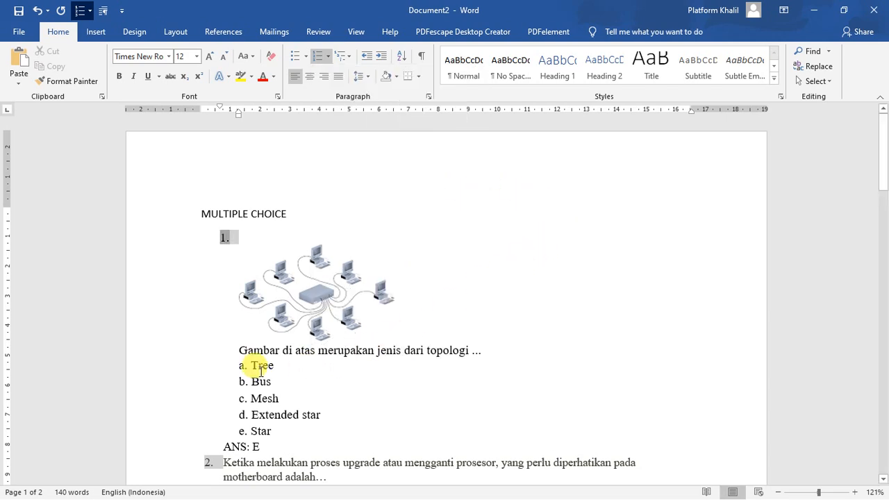
drag(246, 366, 304, 431)
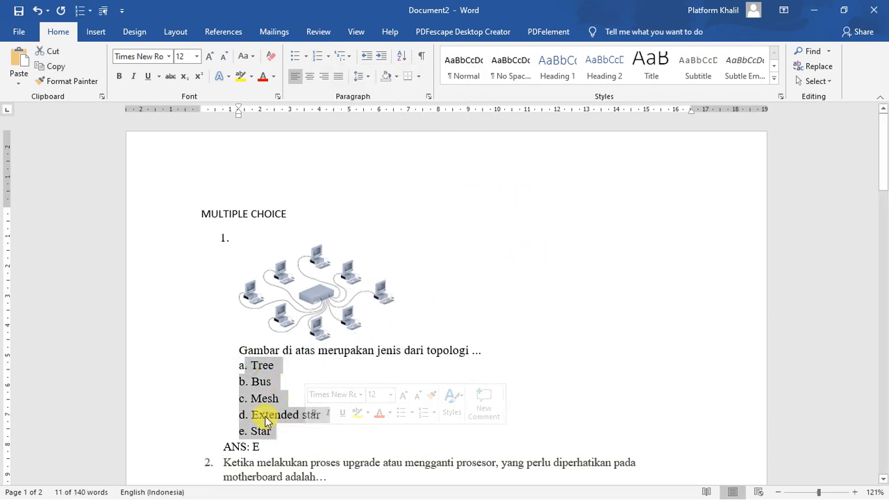
click(266, 421)
drag(238, 365, 276, 431)
click(329, 58)
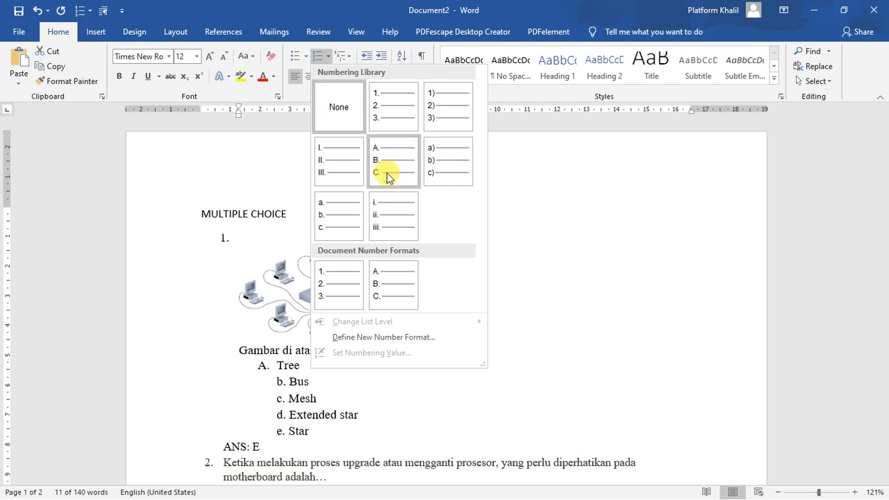
click(531, 195)
scroll(427, 208, down, 2)
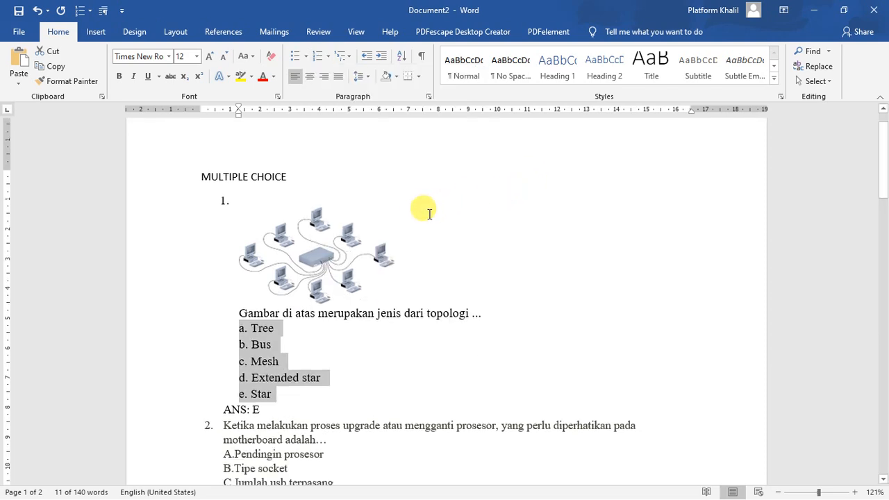
click(349, 314)
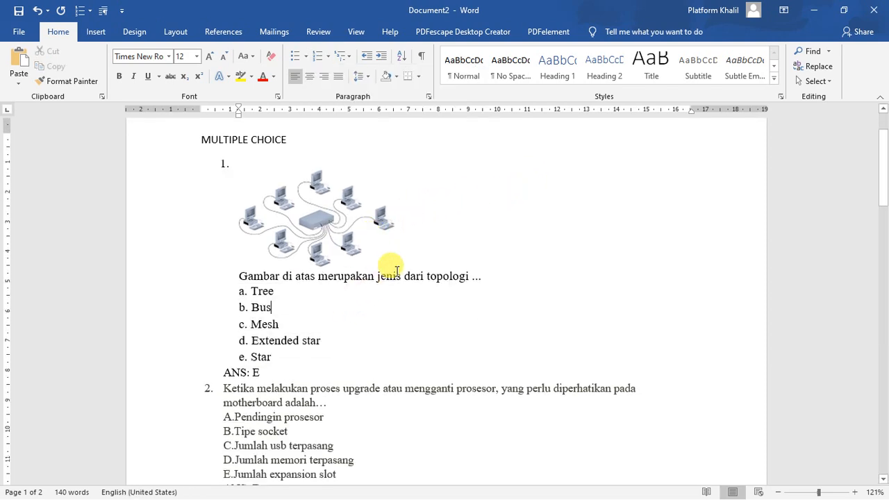
Delete the typed letters a. to e. in front of question 1's answer options, keeping only the option texts.
scroll(372, 281, down, 1)
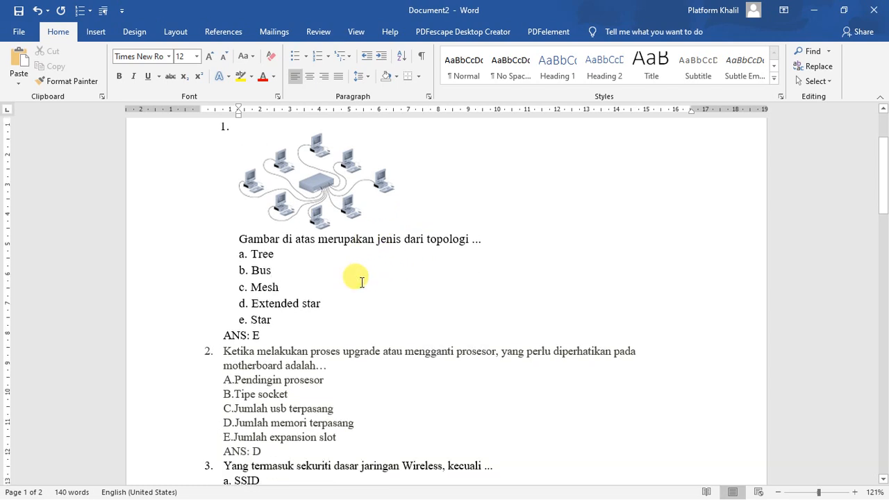
drag(255, 254, 241, 259)
click(240, 260)
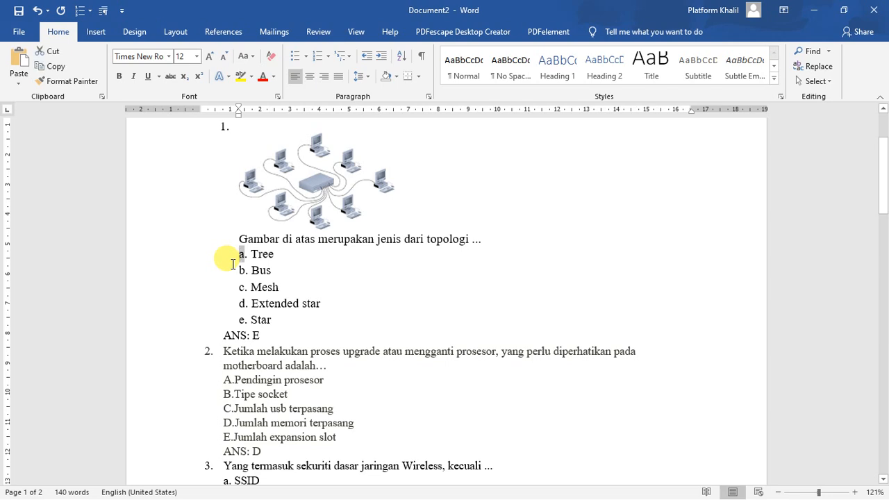
key(shift+Right)
key(shift+Right)
key(Delete)
key(Down)
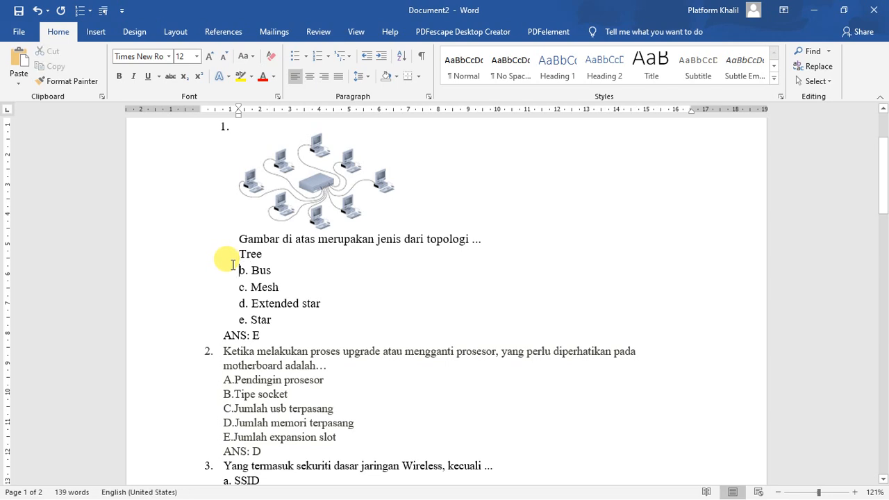
key(shift+Right)
key(shift+Right)
key(Delete)
key(Down)
key(shift+Right)
key(shift+Right)
key(shift+Right)
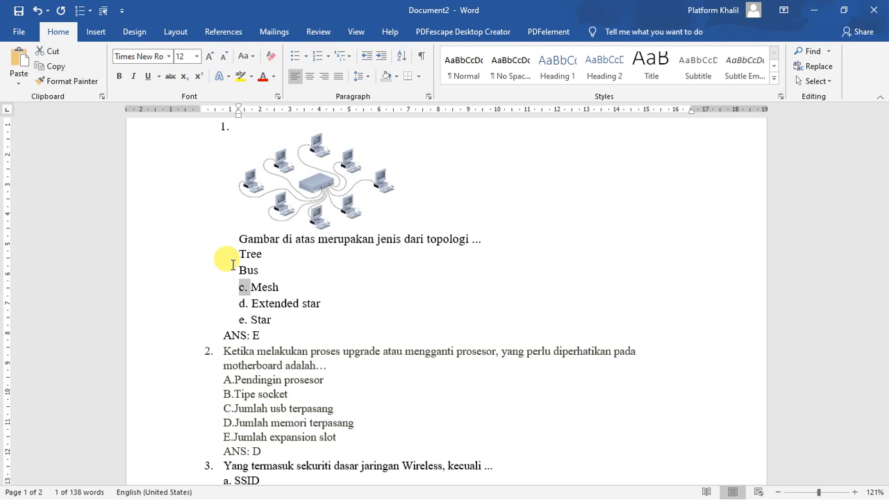
key(Delete)
key(Down)
key(shift+Right)
key(shift+Right)
key(Delete)
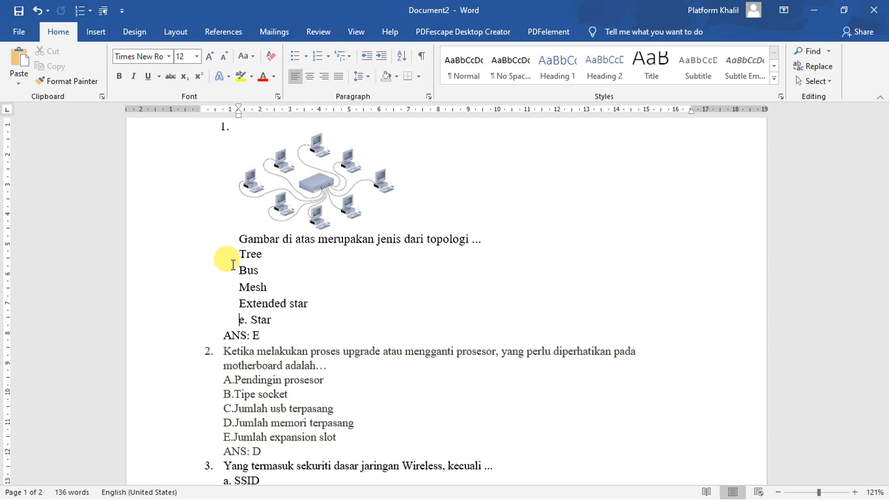
key(shift+Right)
key(shift+Right)
key(Delete)
Apply the A. B. C. automatic numbering format to the five answer options of question 1.
drag(237, 254, 262, 321)
click(327, 56)
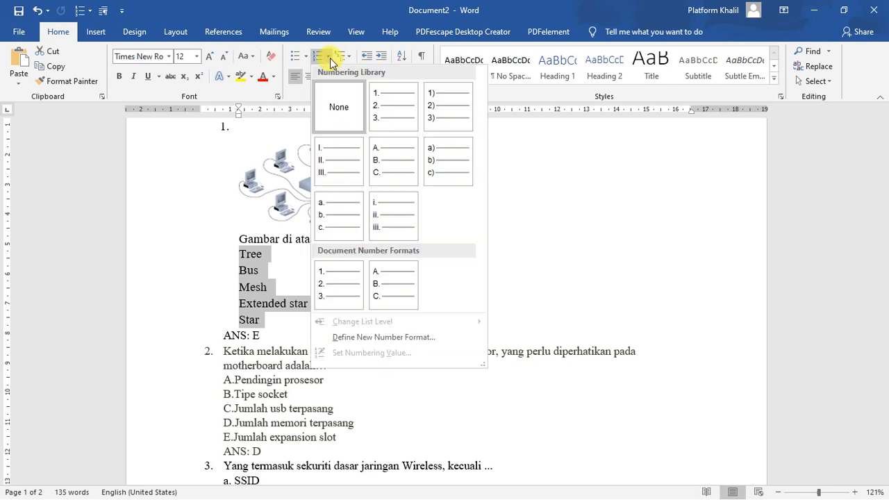
click(389, 166)
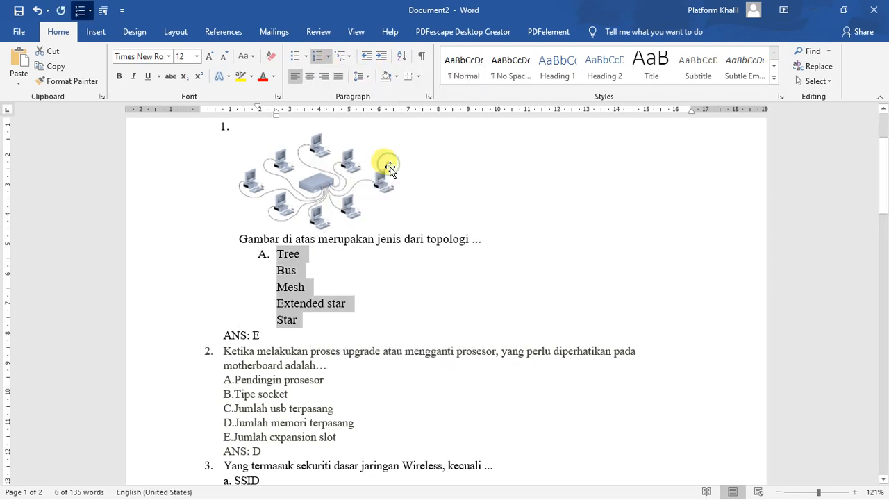
Replace the line breaks between question 1's options with paragraph breaks so each option gets its own letter, A to E.
click(277, 271)
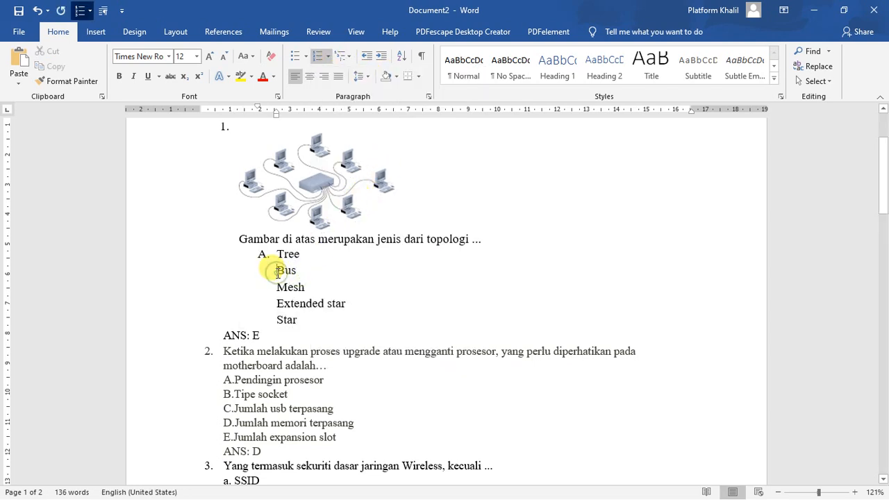
key(BackSpace)
key(Return)
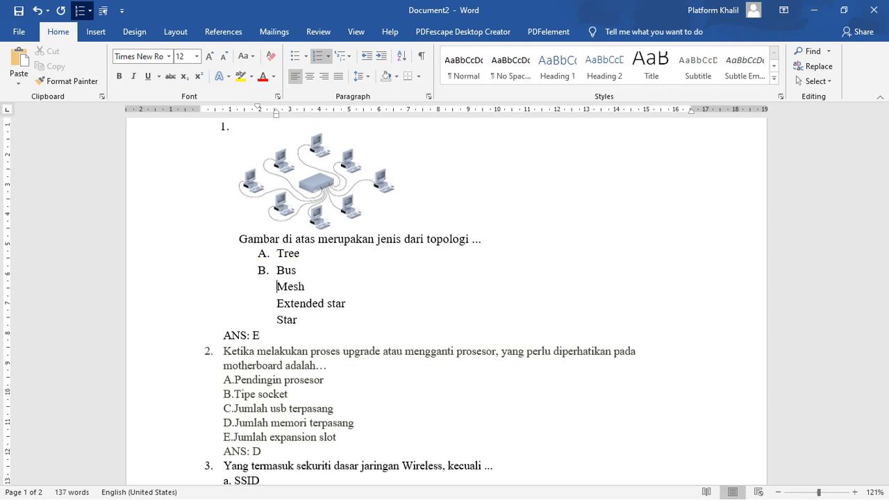
key(BackSpace)
key(Return)
key(BackSpace)
key(Return)
key(BackSpace)
key(Return)
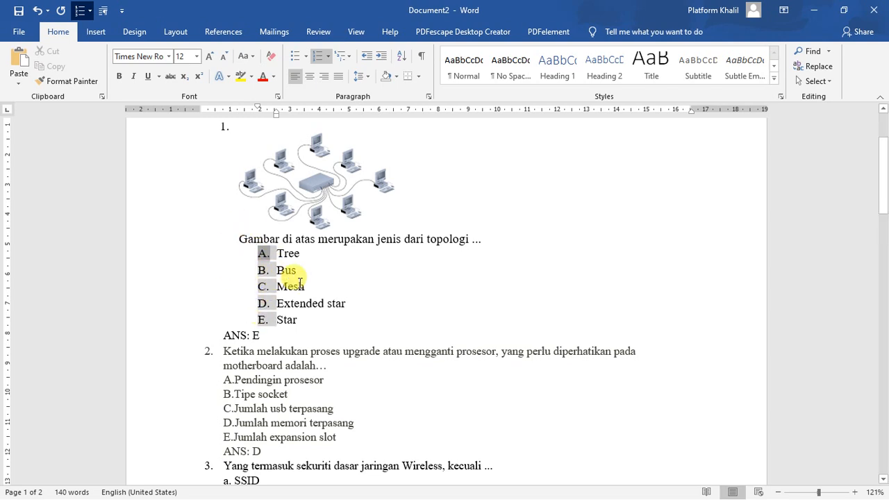
scroll(321, 276, down, 1)
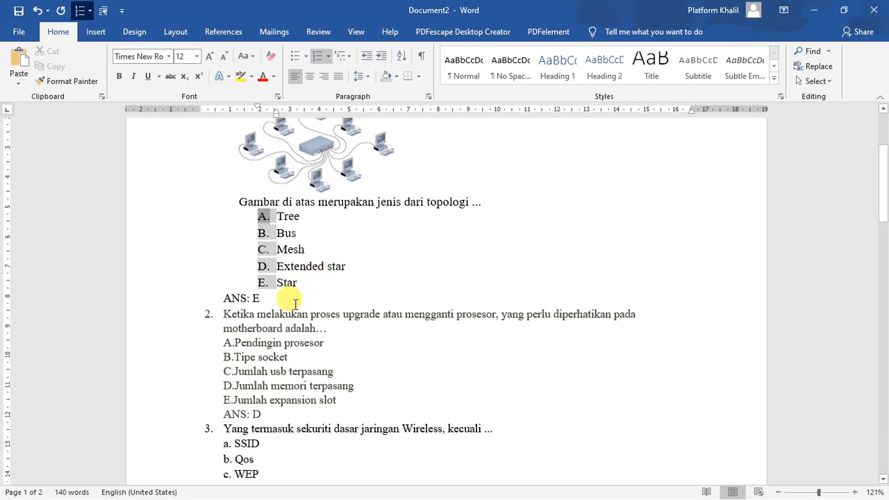
scroll(300, 300, down, 1)
scroll(285, 306, up, 2)
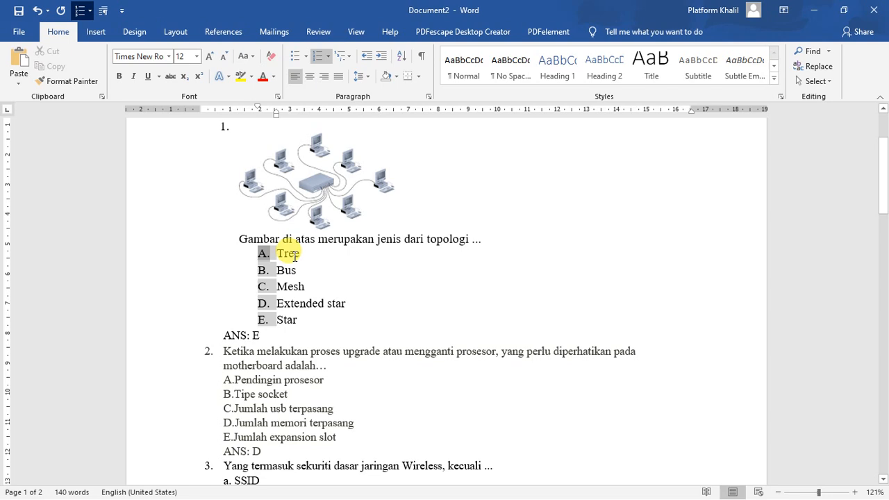
scroll(283, 275, down, 3)
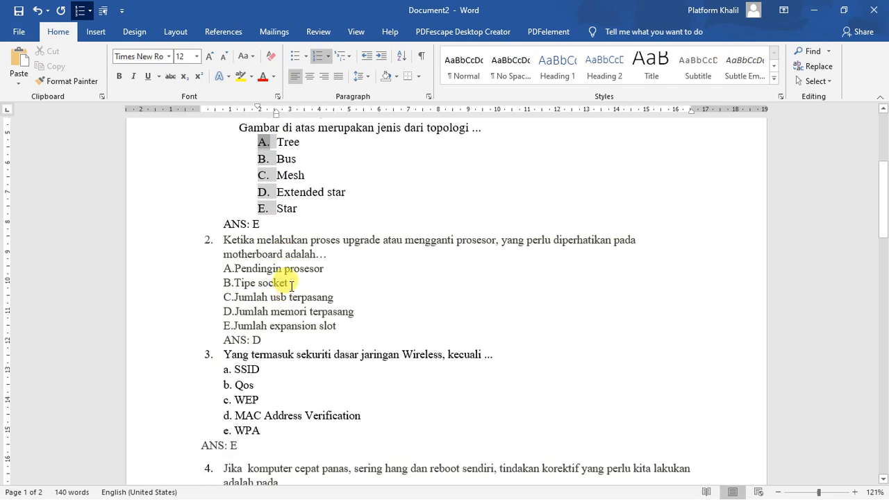
scroll(309, 298, up, 2)
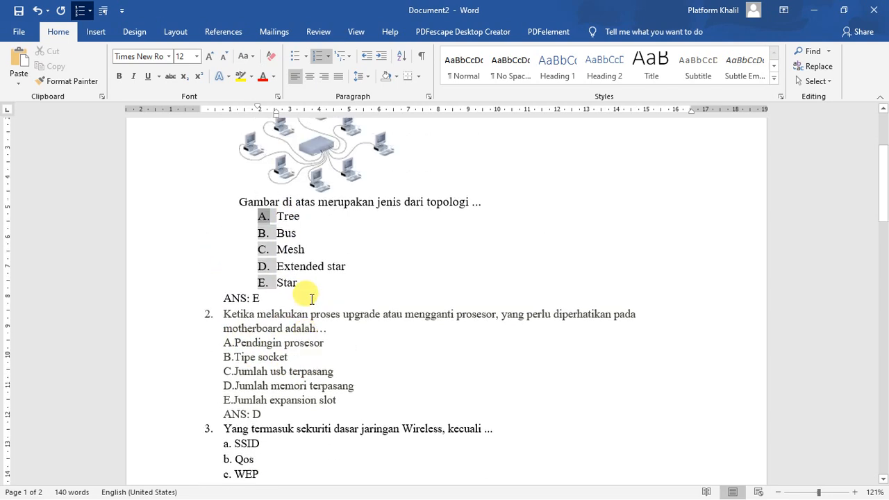
scroll(311, 299, down, 7)
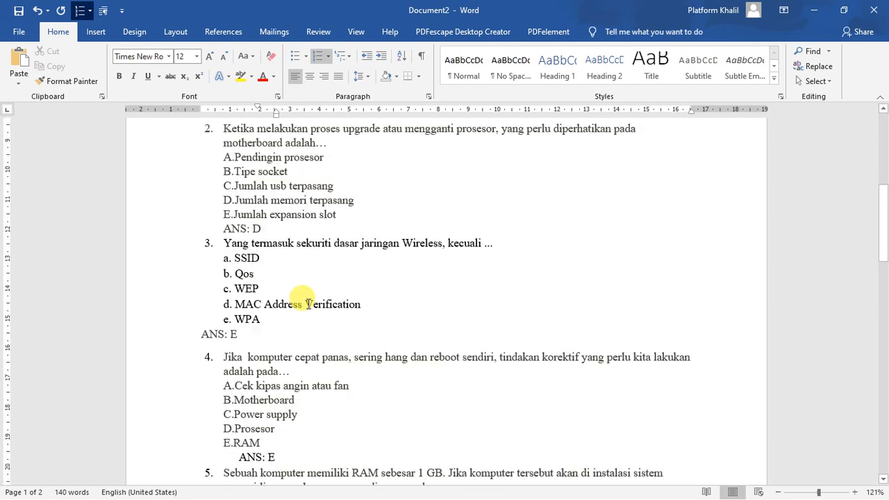
scroll(308, 302, up, 4)
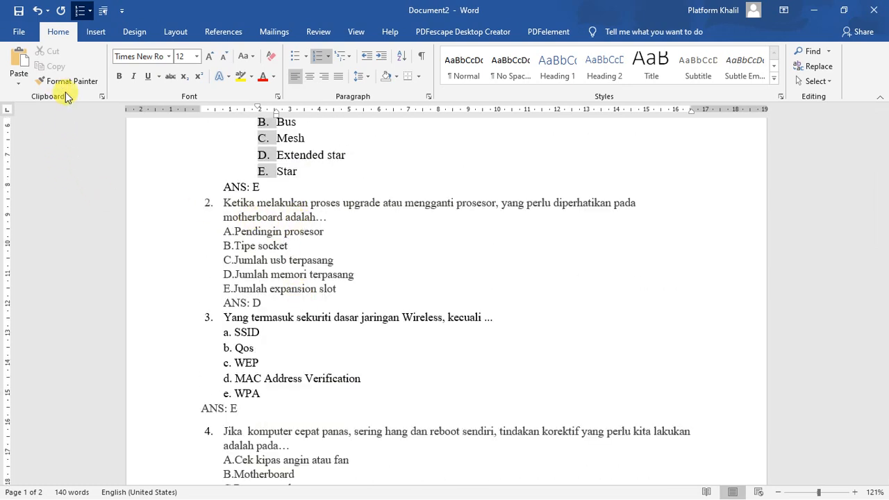
Save the document in the BANK SOAL folder in Rich Text Format under the name SOAL TKJ KELAS XI RTF.
click(19, 31)
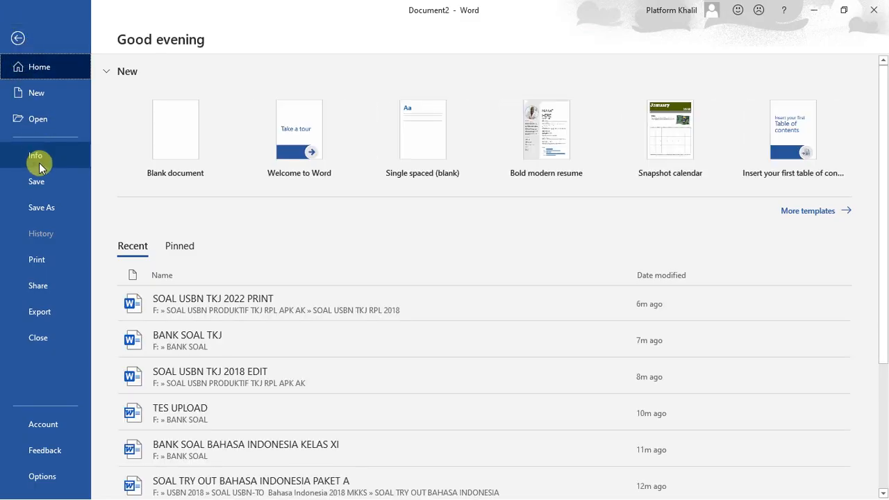
click(43, 205)
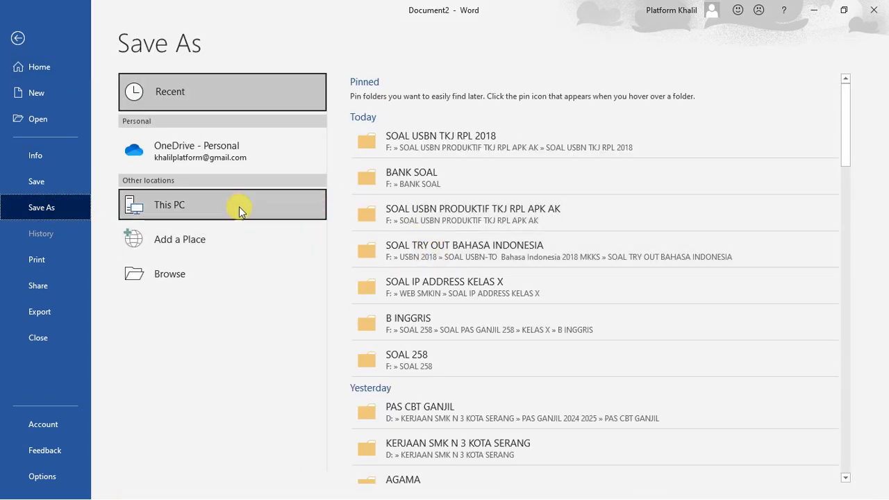
click(412, 174)
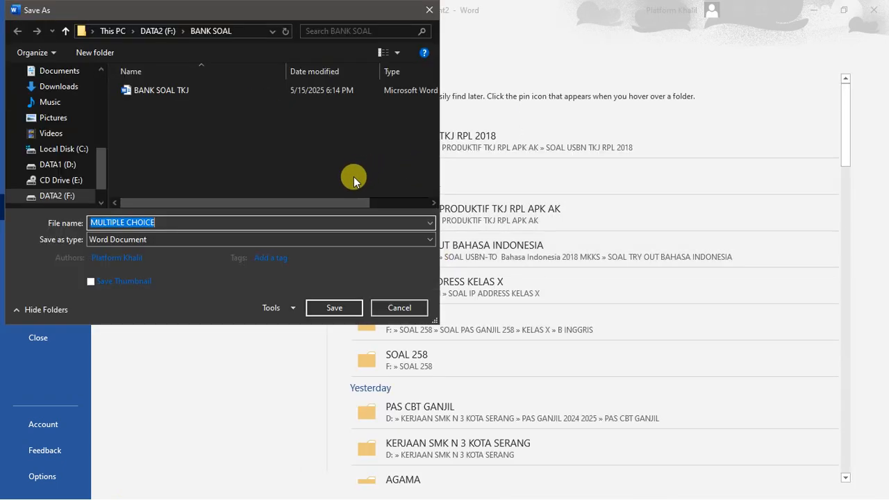
click(169, 236)
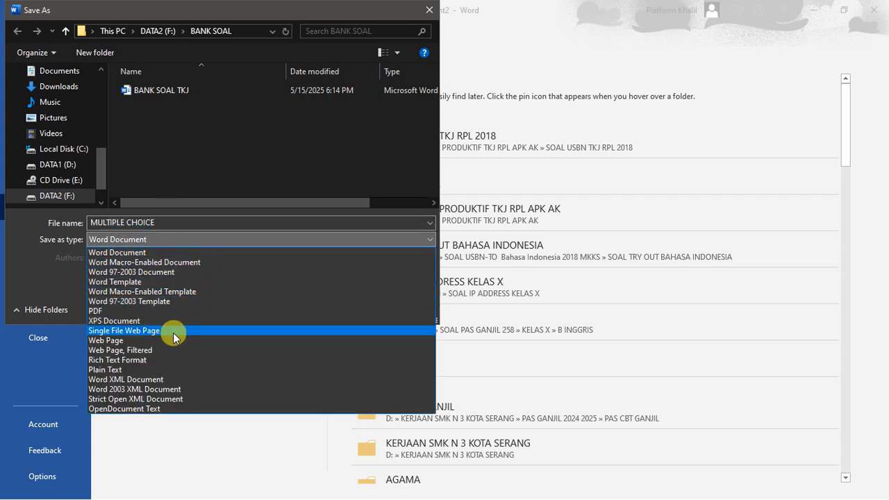
click(141, 359)
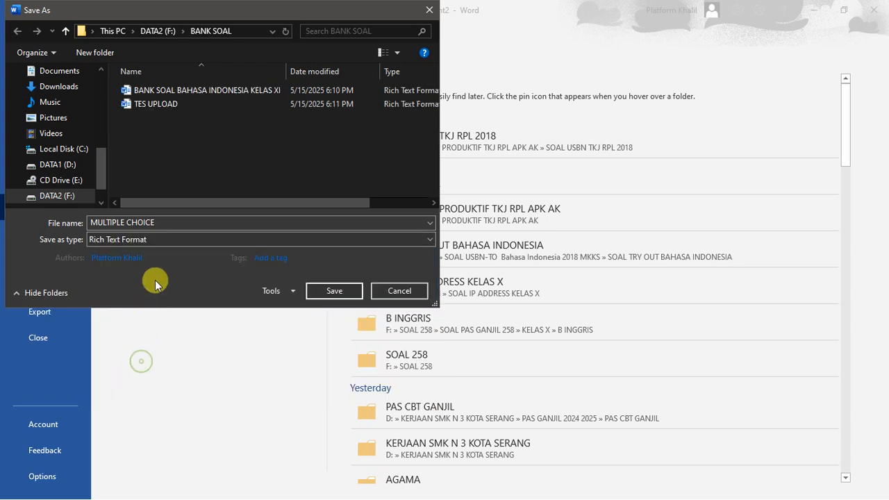
click(161, 221)
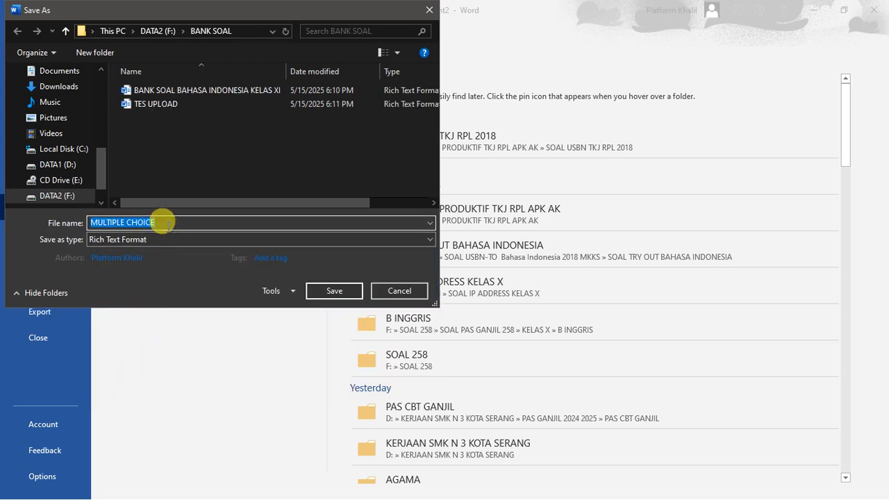
text(SOAL TKJ KELAS XI RTF)
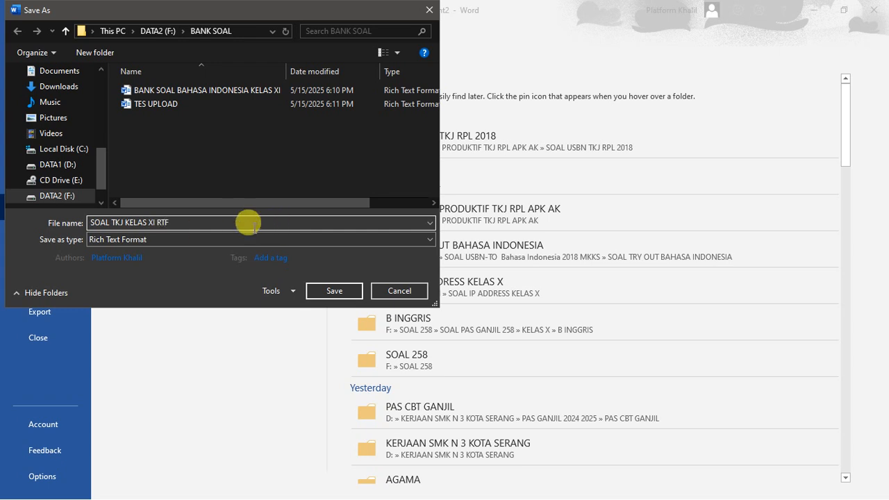
click(330, 290)
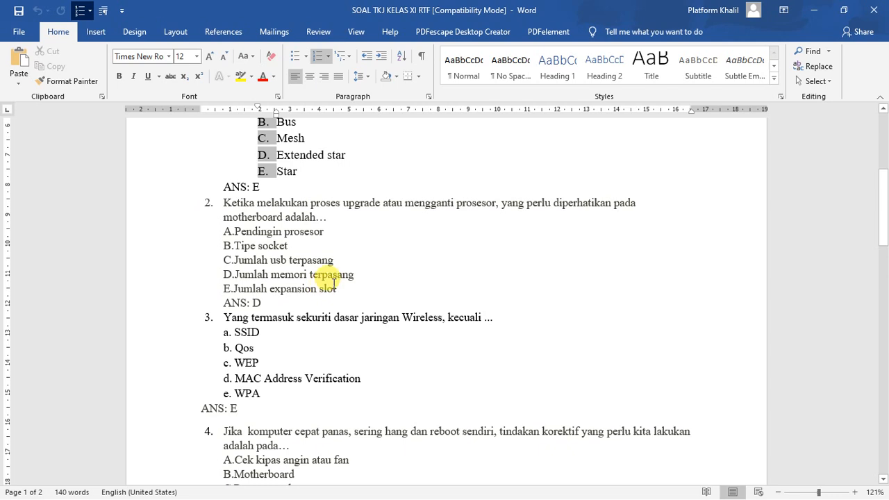
Look over question 1 in the saved RTF document and close the document.
scroll(327, 256, up, 2)
click(332, 265)
scroll(344, 277, up, 4)
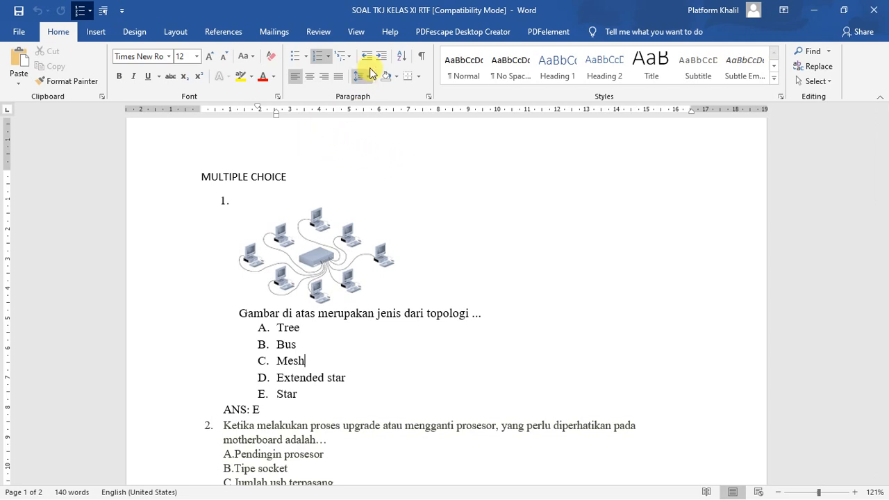
click(874, 11)
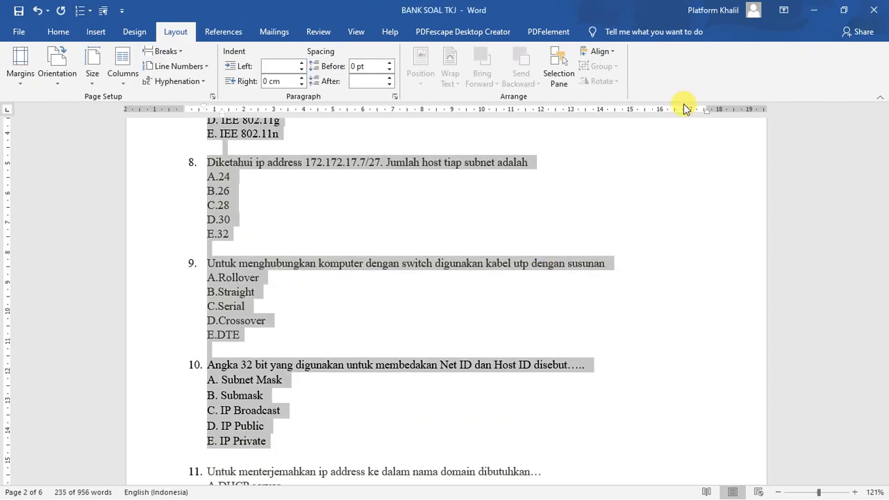
Launch ExamView Import Utility and advance its import wizard to Step 1, the selection of RTF files.
key(super)
text(EXA)
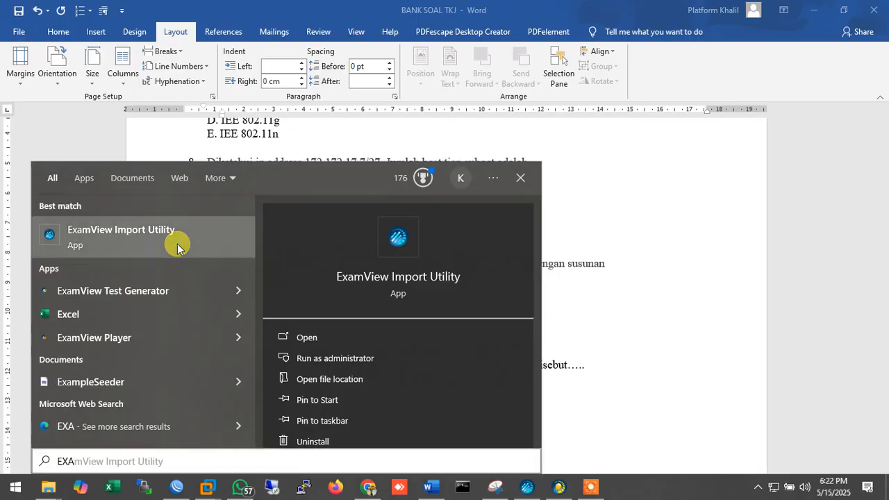
click(177, 239)
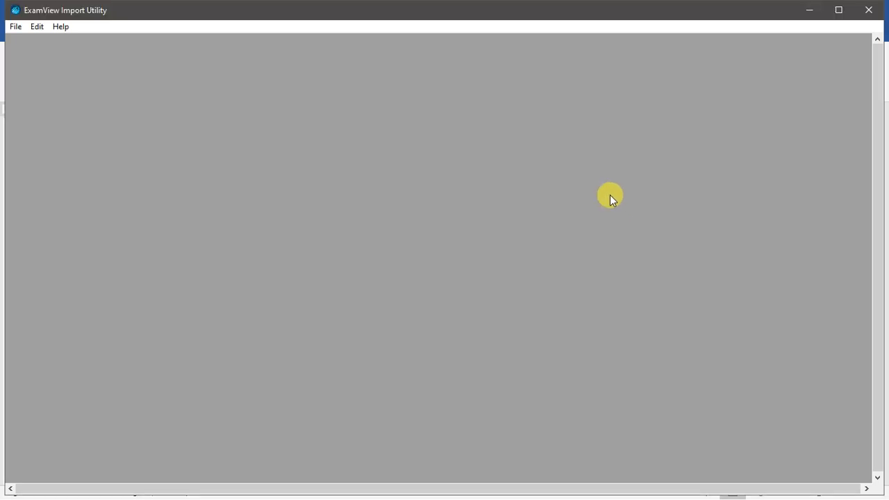
click(535, 372)
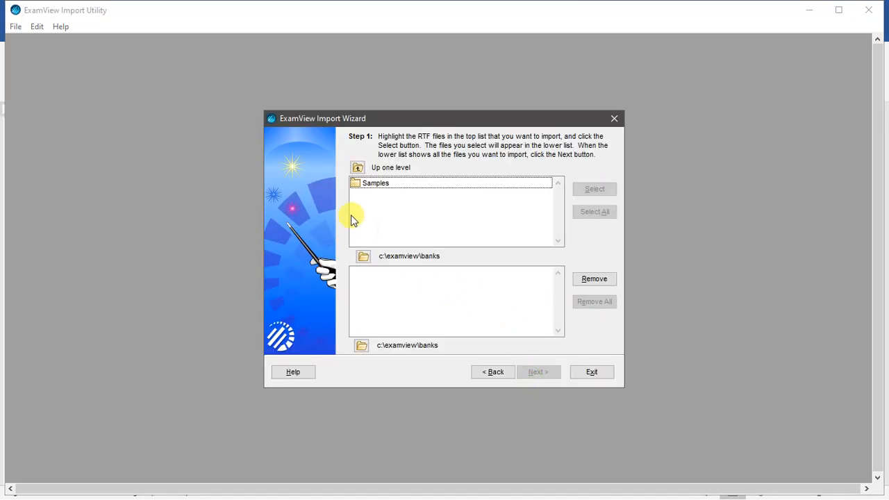
Set the RTF source folder to F:\BANK SOAL and add SOAL TKJ KELAS XI RTF.rtf to the files for import.
click(363, 255)
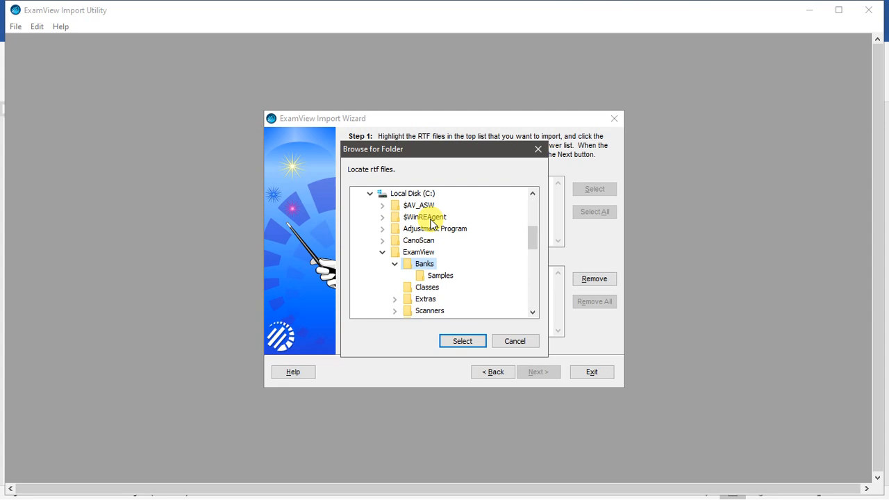
key(Left)
key(Left)
key(Left)
key(Left)
key(Left)
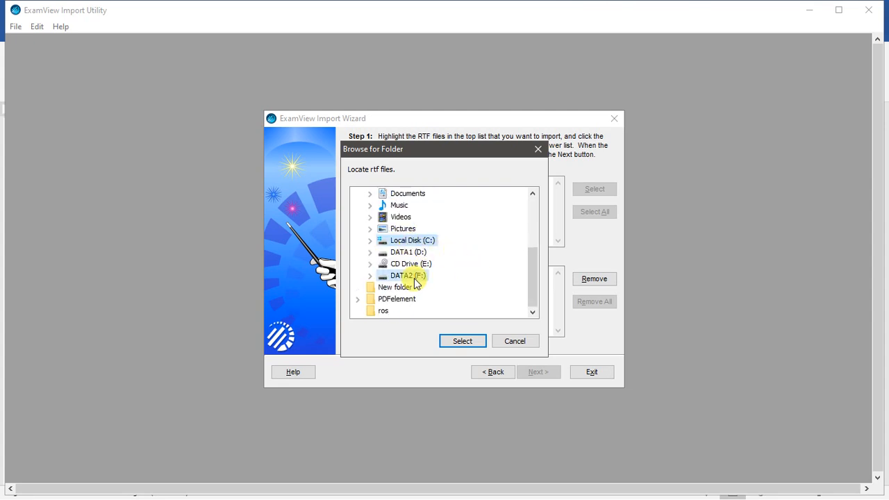
click(414, 277)
double_click(414, 276)
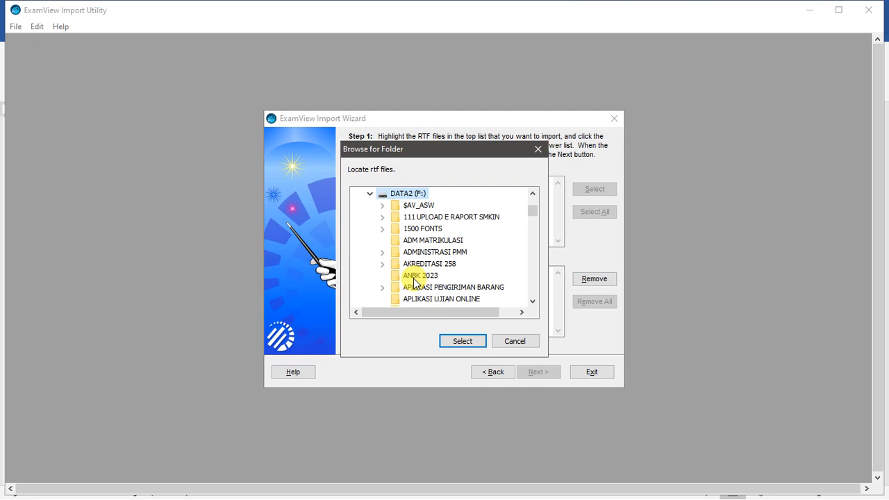
key(b)
key(a)
key(n)
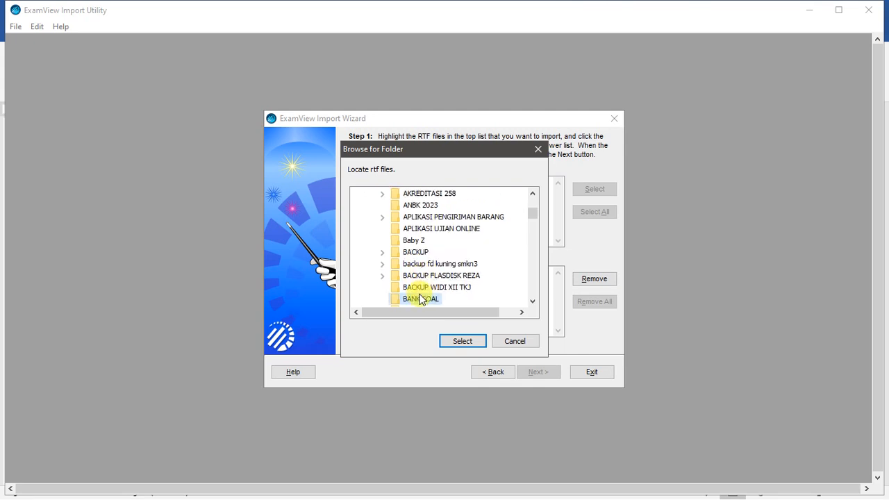
click(458, 341)
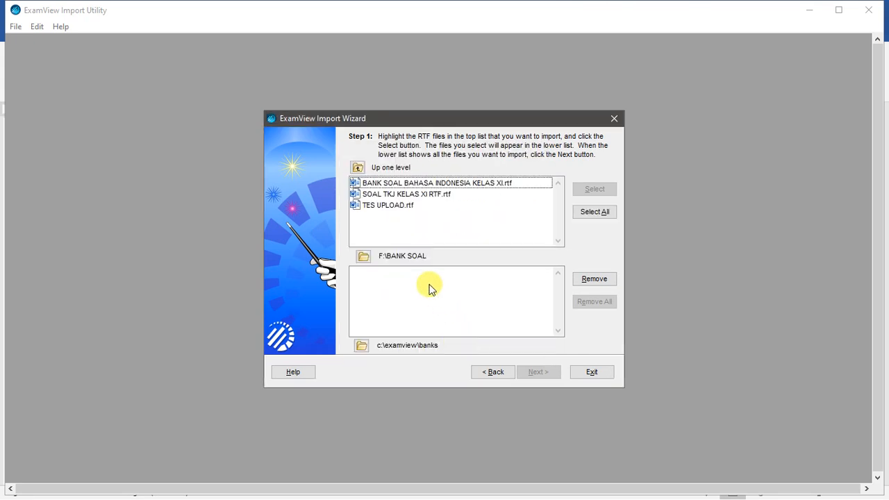
click(397, 194)
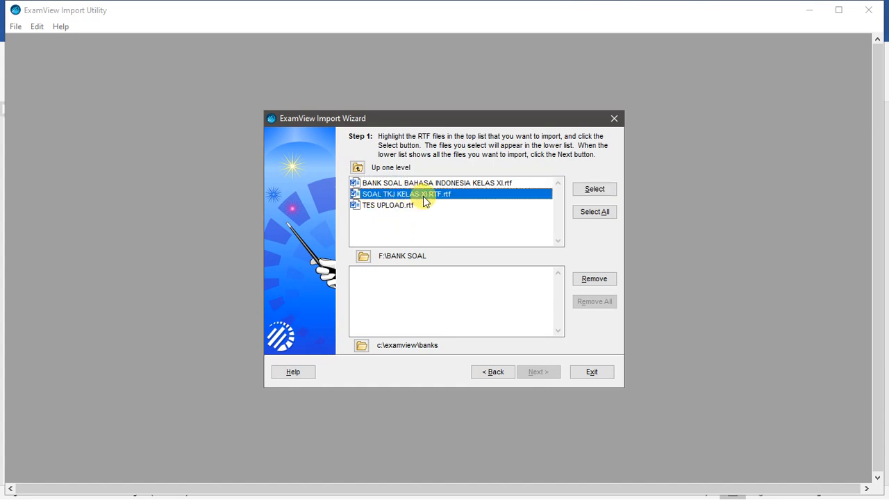
click(602, 189)
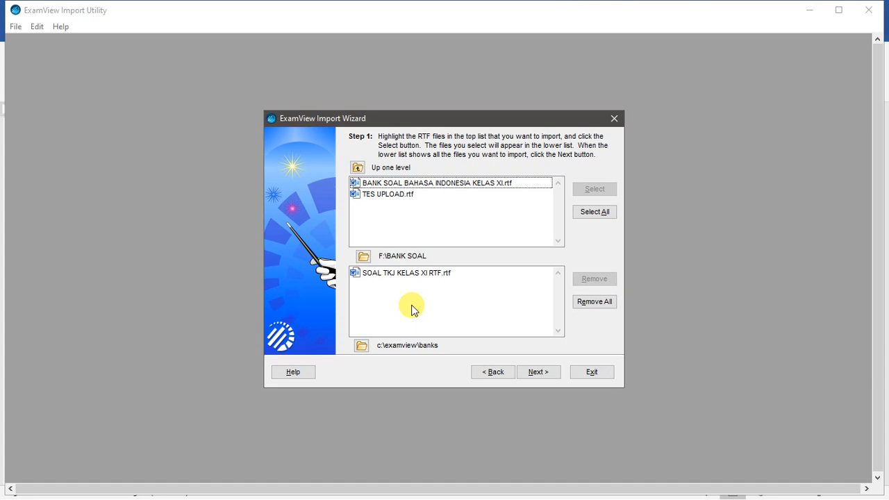
Set the directory for the converted bank files to the BANK SOAL folder on drive F.
click(360, 347)
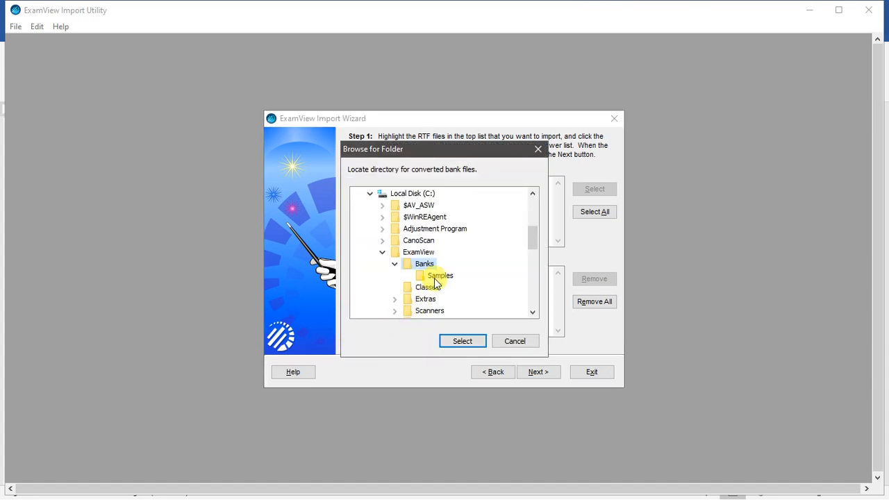
click(392, 264)
click(383, 254)
key(Left)
key(Left)
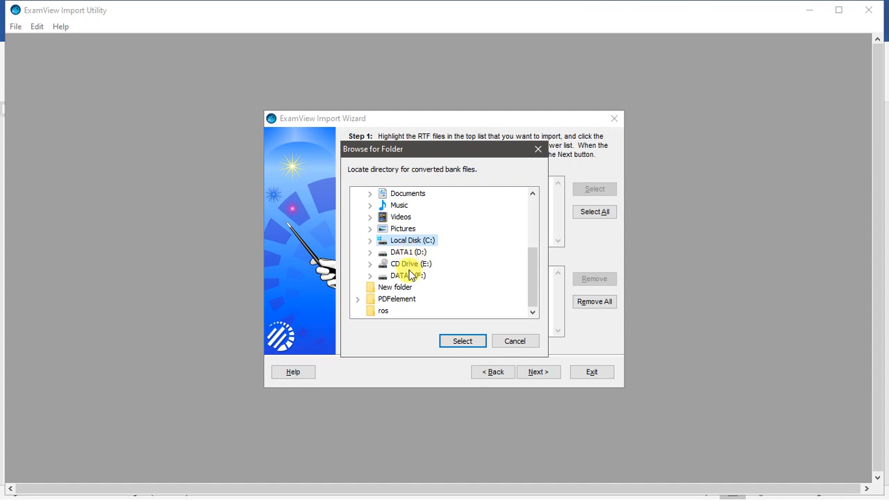
click(400, 275)
click(370, 276)
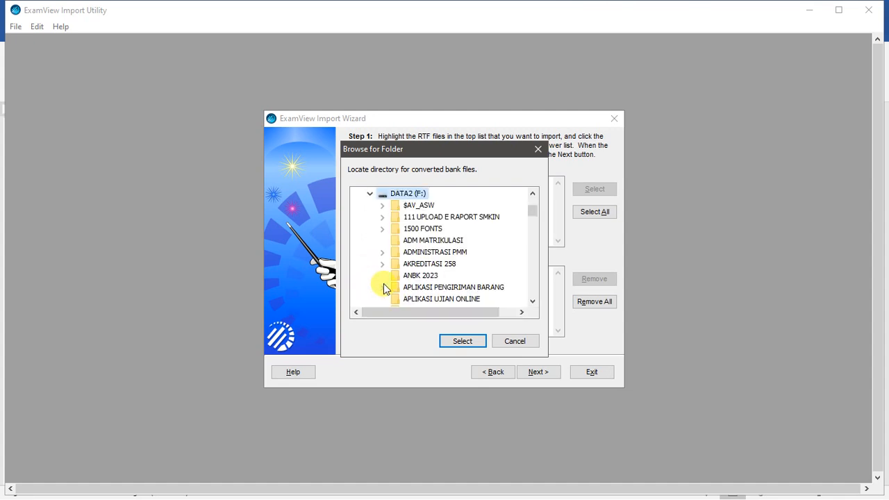
key(b)
scroll(442, 309, down, 2)
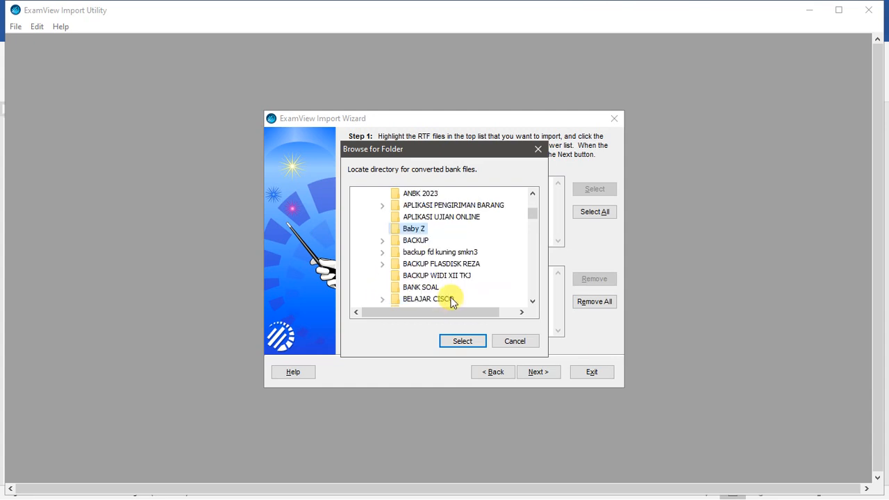
click(420, 287)
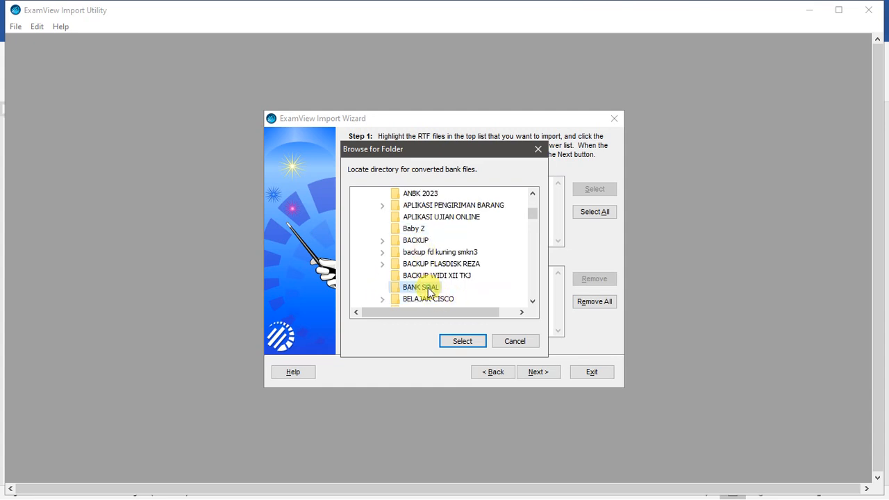
click(457, 340)
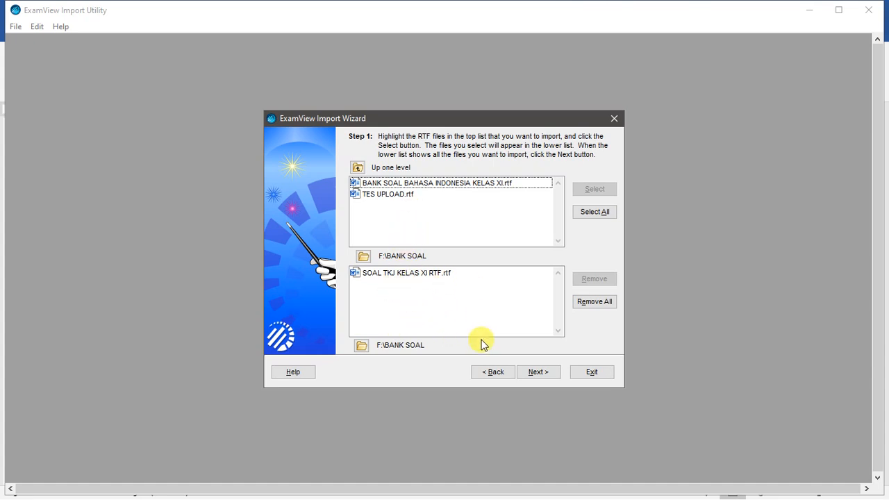
Set the default number of columns for multiple choice questions to 1 and run the import with the remaining wizard settings at their defaults.
click(535, 373)
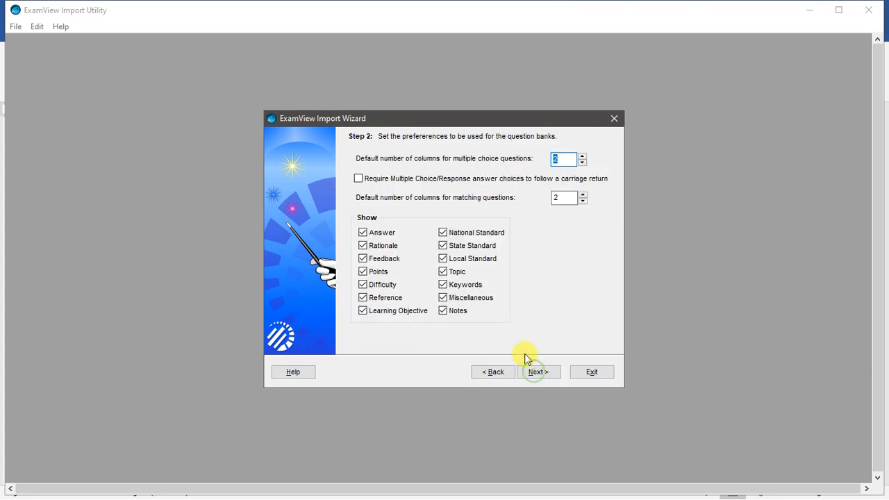
click(563, 159)
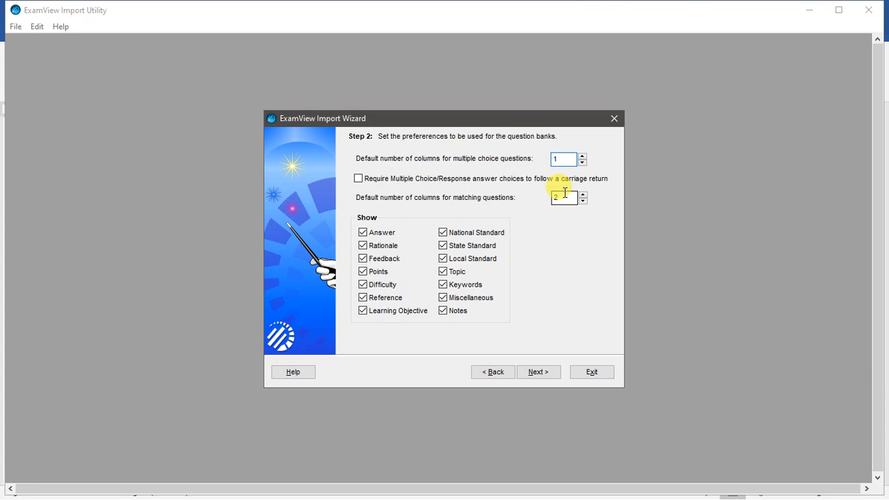
click(546, 376)
click(530, 375)
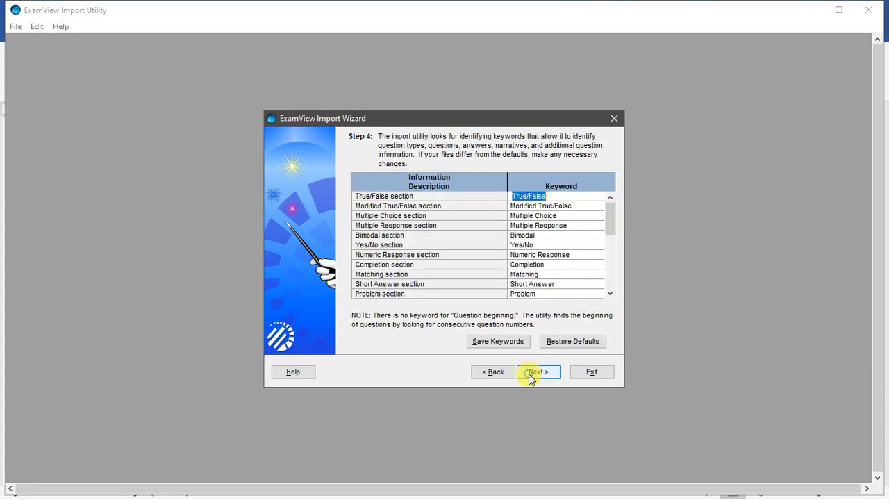
click(530, 375)
click(530, 375)
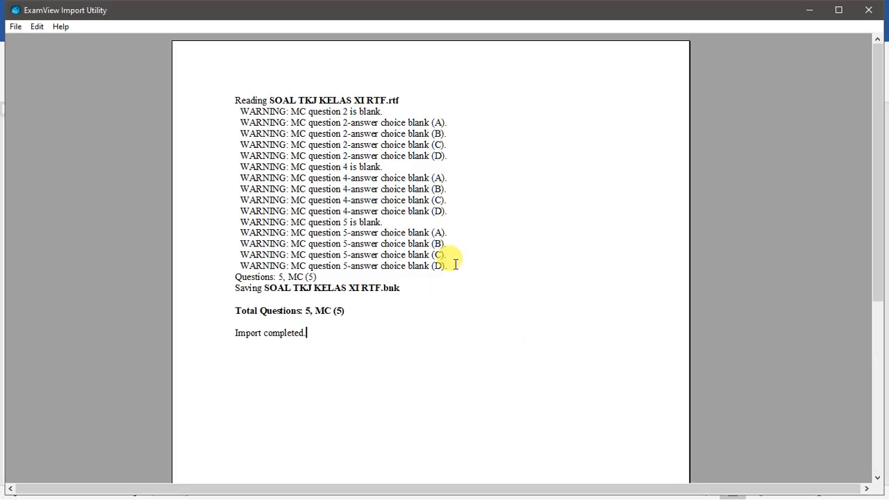
Highlight the warning lines in the import report and open SOAL TKJ KELAS XI RTF from the BANK SOAL folder in Word.
drag(236, 122, 448, 262)
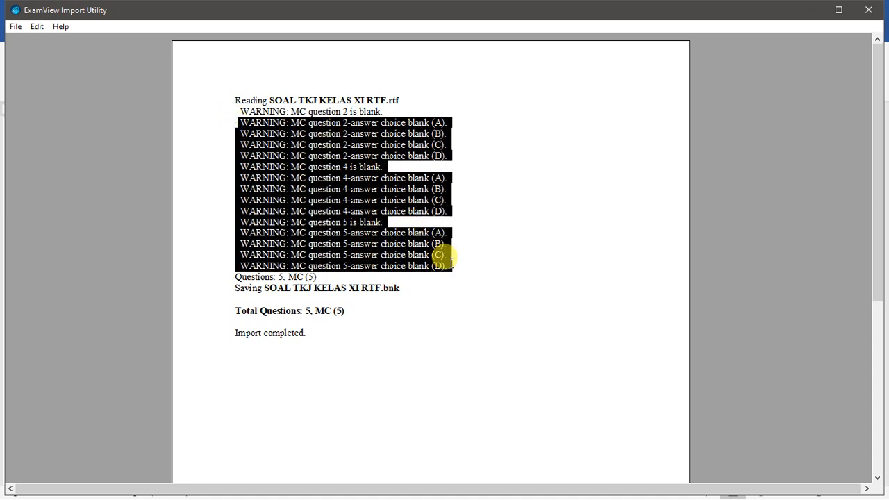
key(alt+Tab)
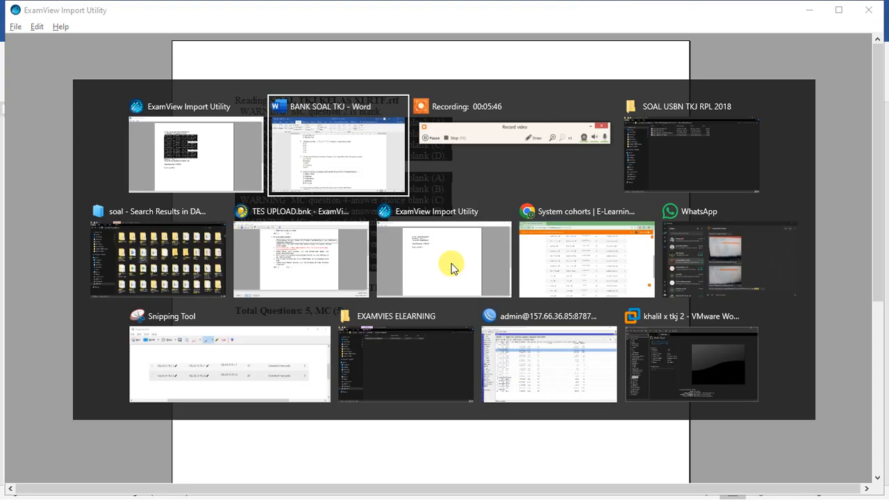
key(alt+Tab)
key(alt+Tab)
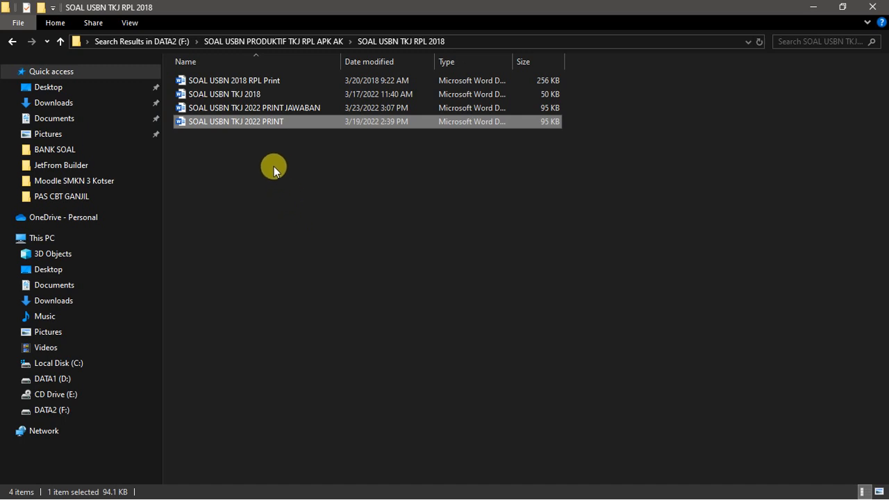
click(87, 149)
double_click(256, 122)
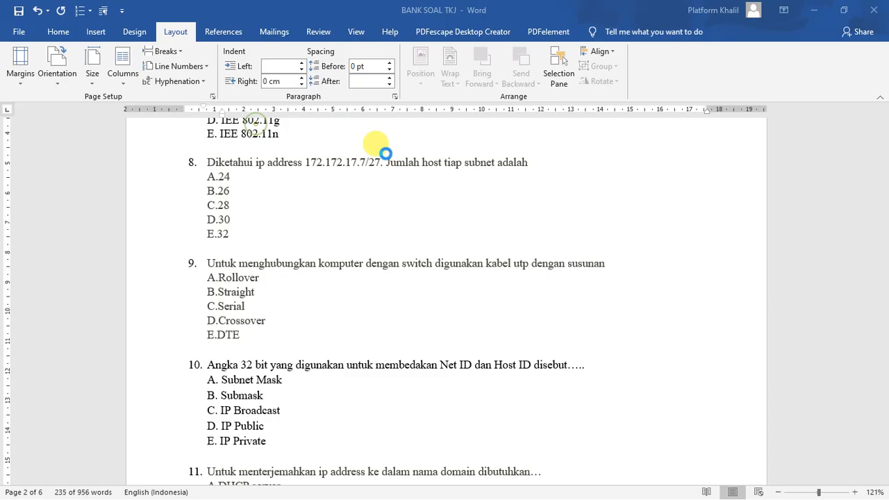
Examine question 2's answer options in the RTF document and compare them with the warnings in the ExamView import report.
scroll(314, 302, down, 4)
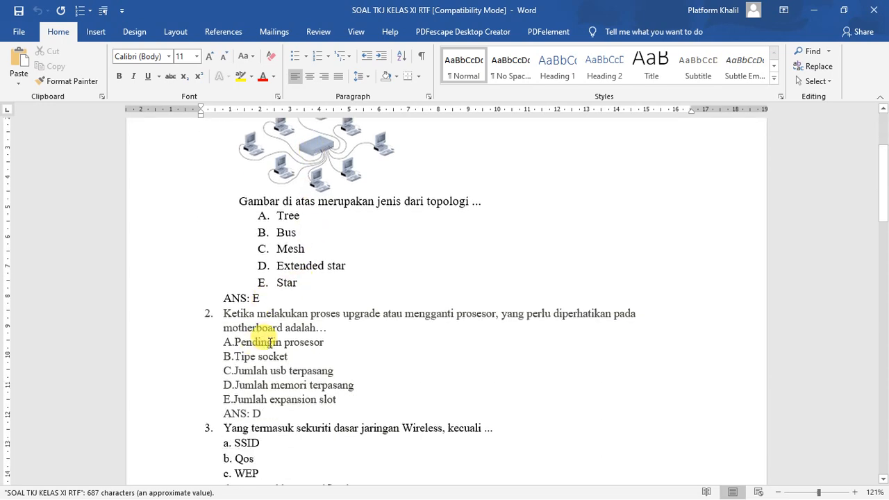
drag(258, 348, 326, 399)
key(alt+Tab)
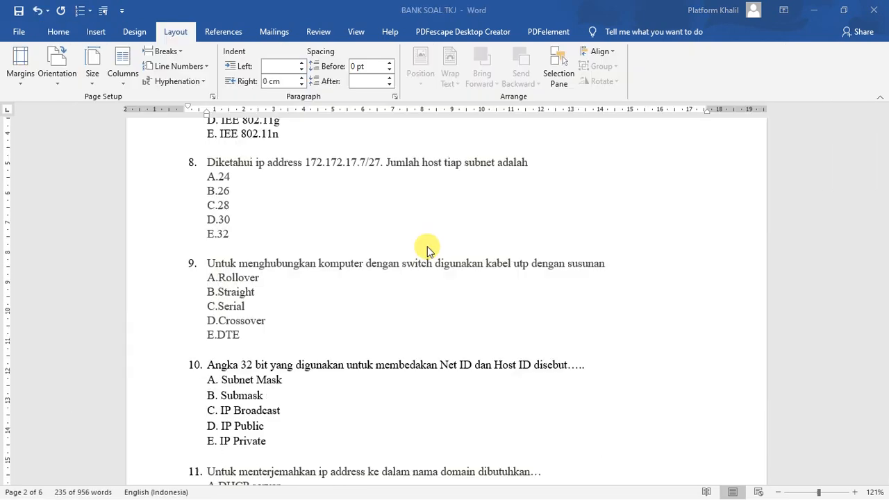
key(alt+Tab)
key(Tab)
key(alt+Tab)
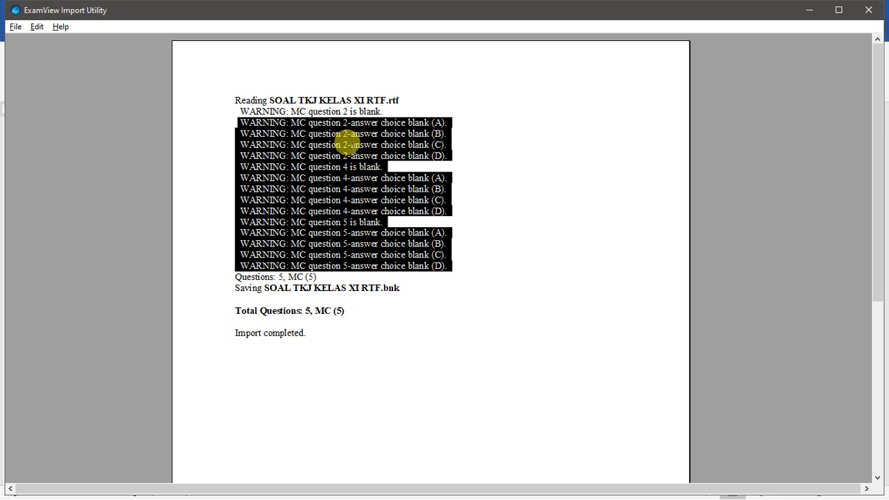
scroll(361, 156, down, 1)
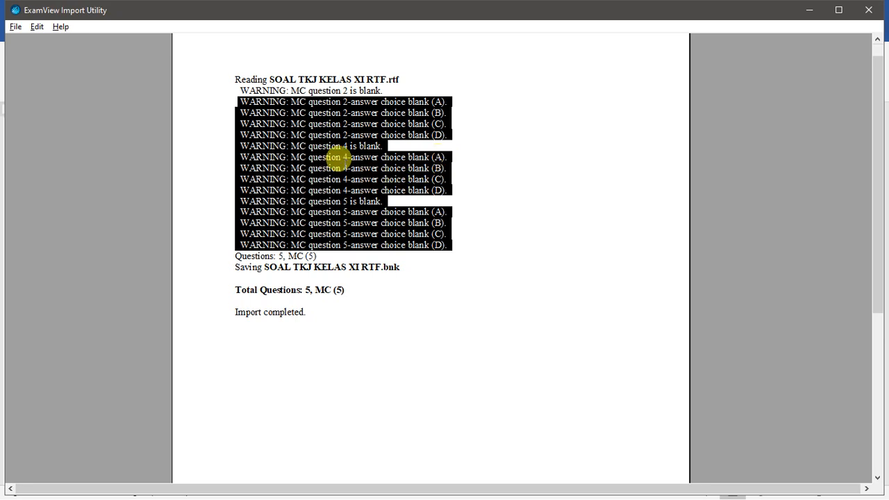
Switch to the SOAL TKJ KELAS XI RTF document in Word and delete the typed letters A. to E. before question 2's options.
key(alt+Tab)
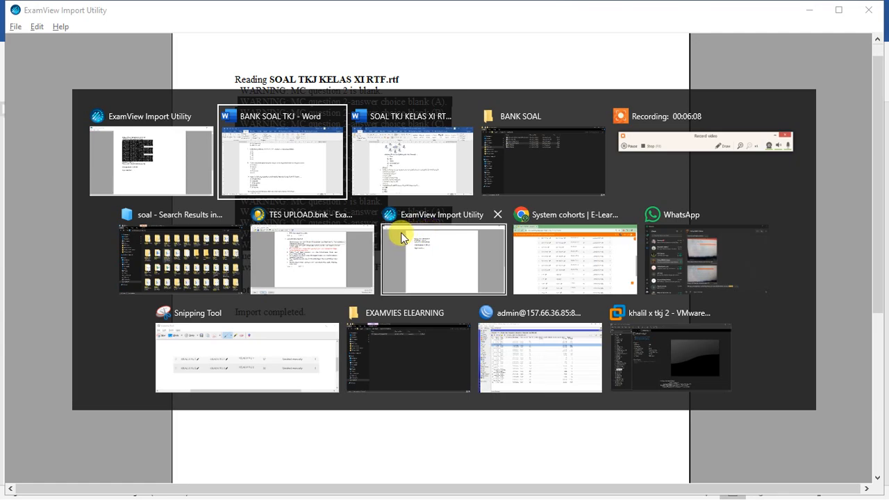
key(alt+Tab)
key(Tab)
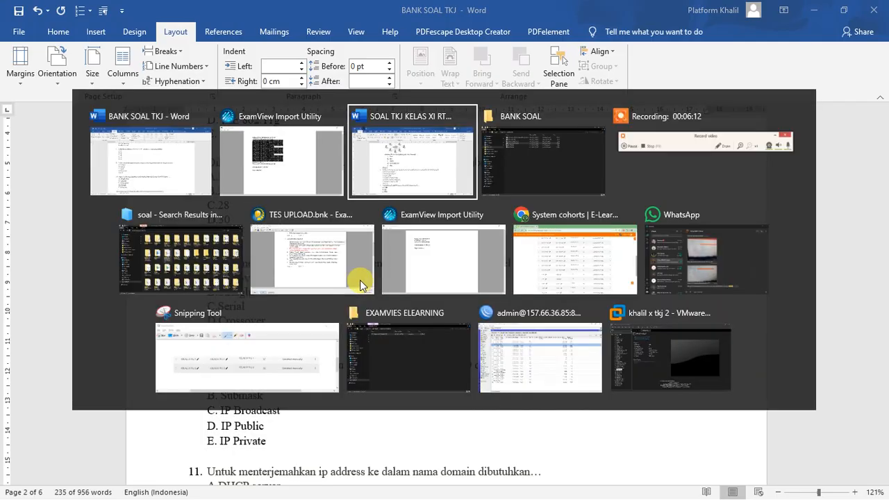
scroll(327, 291, down, 2)
click(260, 313)
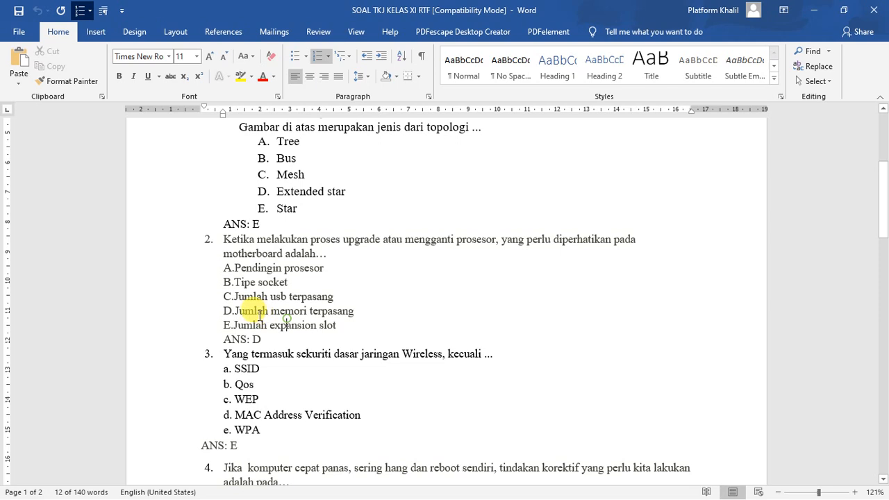
click(236, 268)
key(shift+Home)
key(BackSpace)
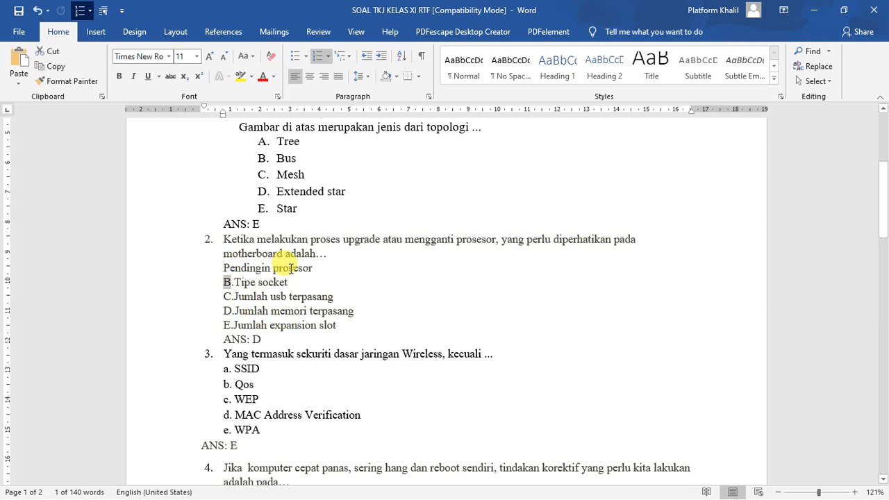
key(BackSpace)
key(Down)
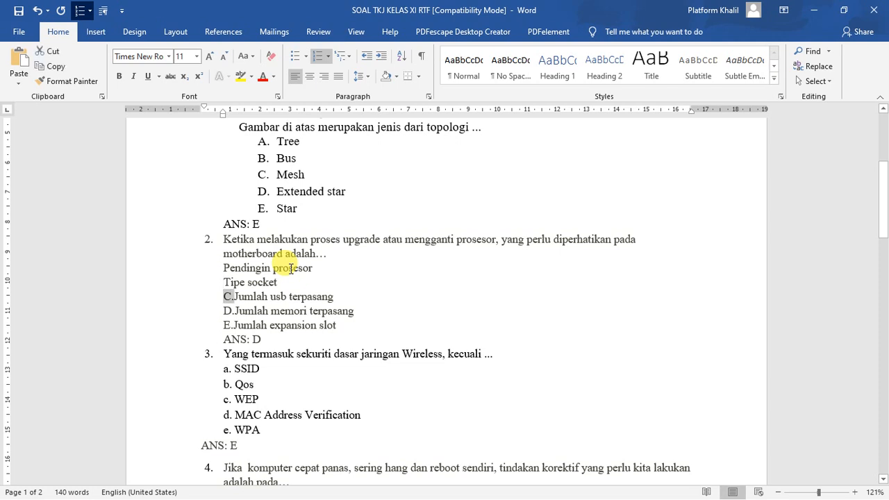
key(BackSpace)
key(Down)
key(shift+Right)
key(shift+Right)
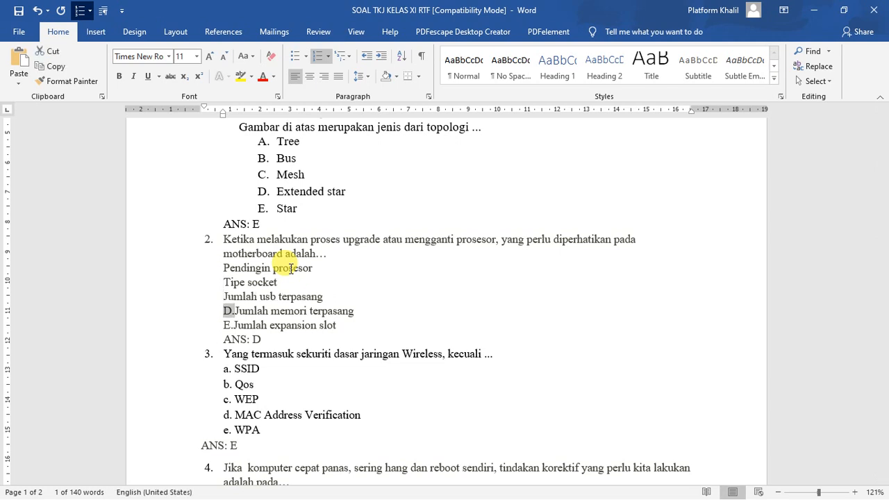
key(BackSpace)
key(Down)
key(shift+Right)
key(shift+Right)
key(BackSpace)
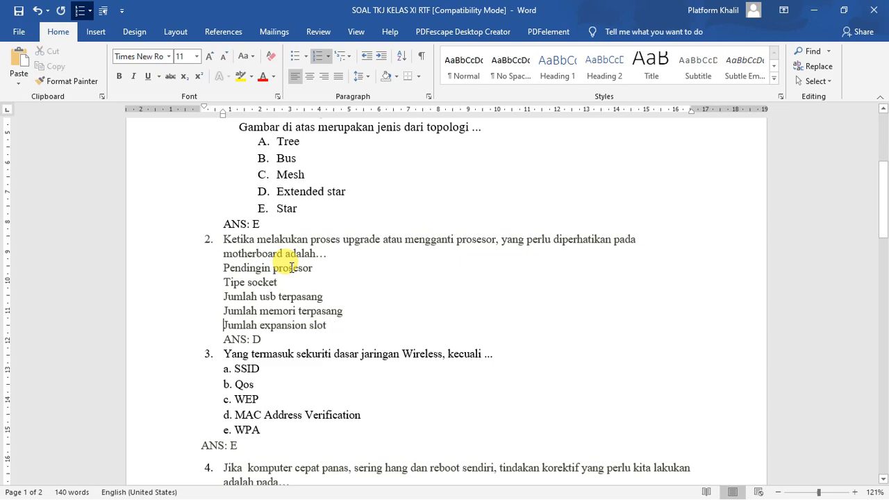
Remove every typed "A." from the document by replacing all occurrences with nothing.
key(ctrl+f)
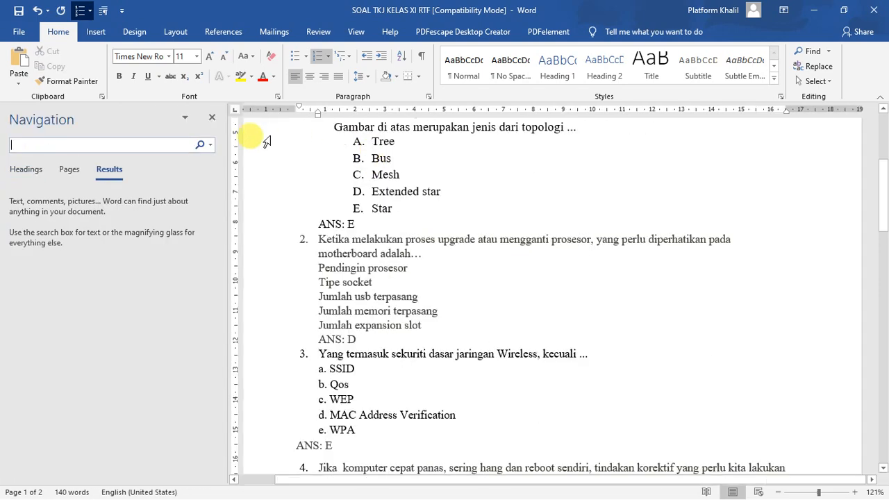
click(212, 146)
click(240, 191)
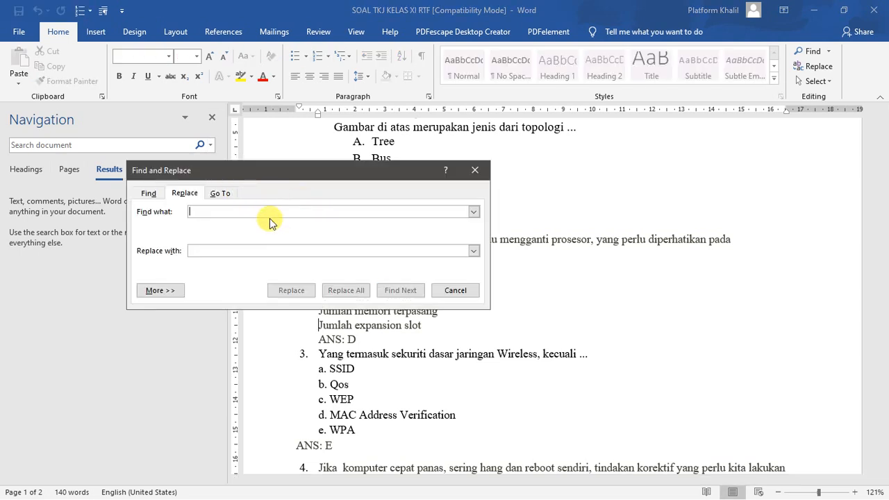
text(A.)
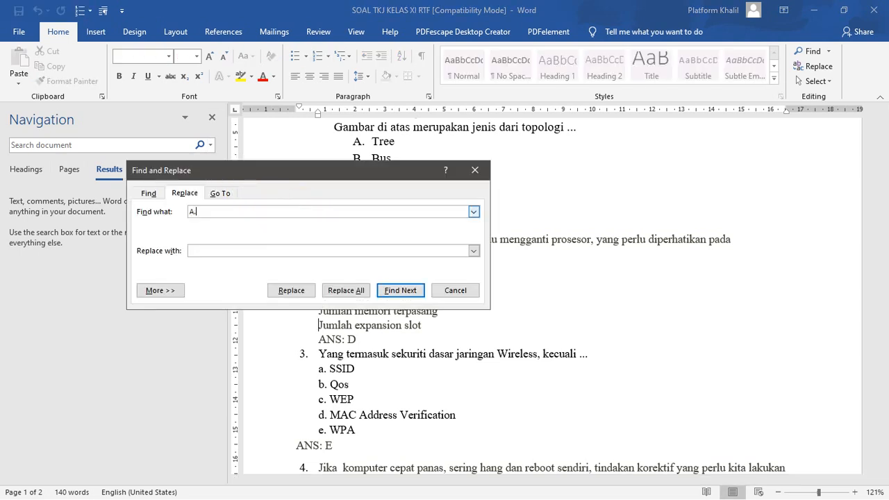
click(246, 247)
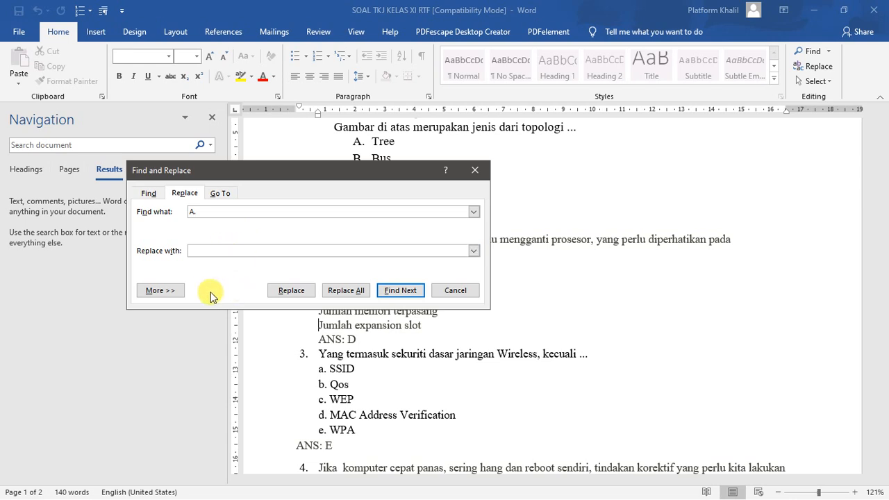
click(340, 291)
key(Return)
scroll(414, 316, down, 4)
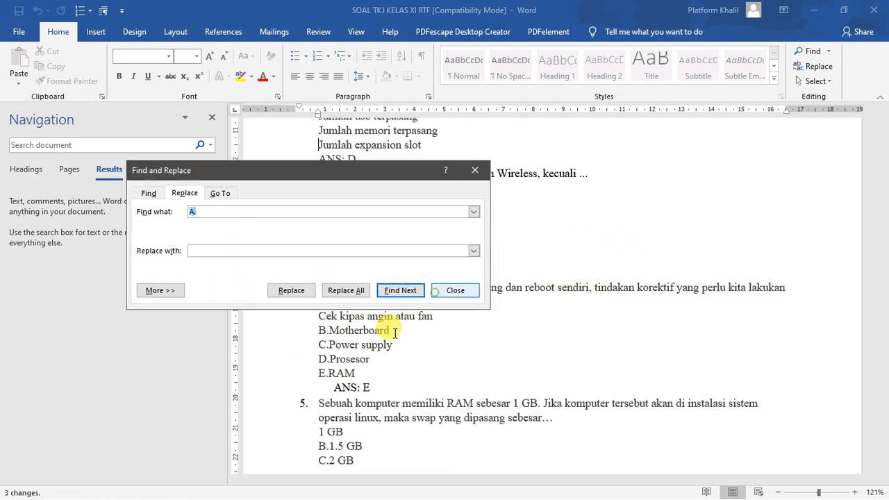
Replace all occurrences of "B." and then "C." throughout the document with nothing.
text(B)
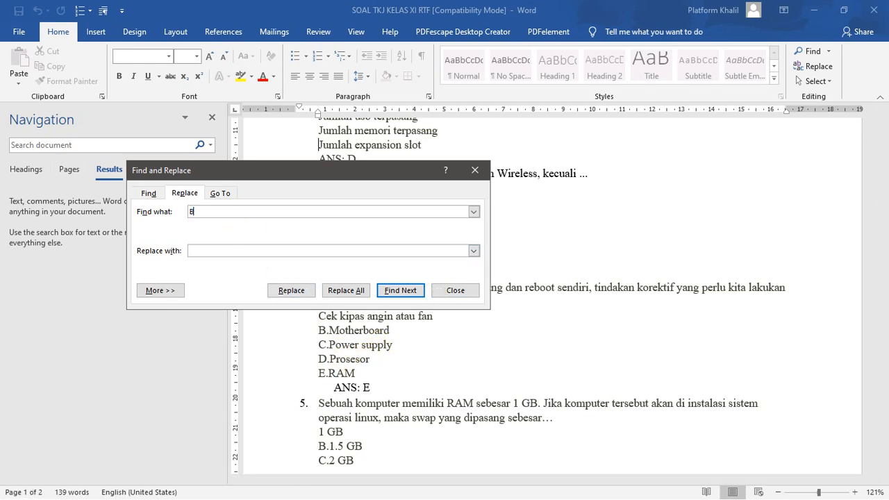
text(.)
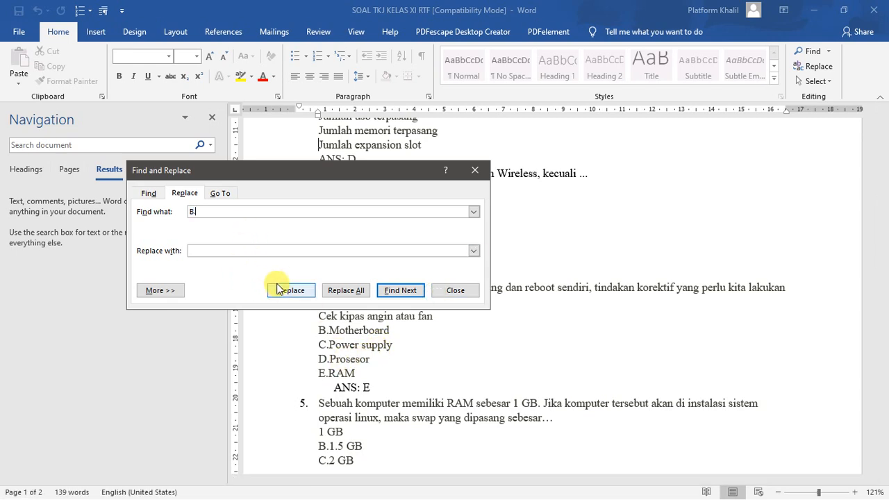
click(346, 291)
click(425, 294)
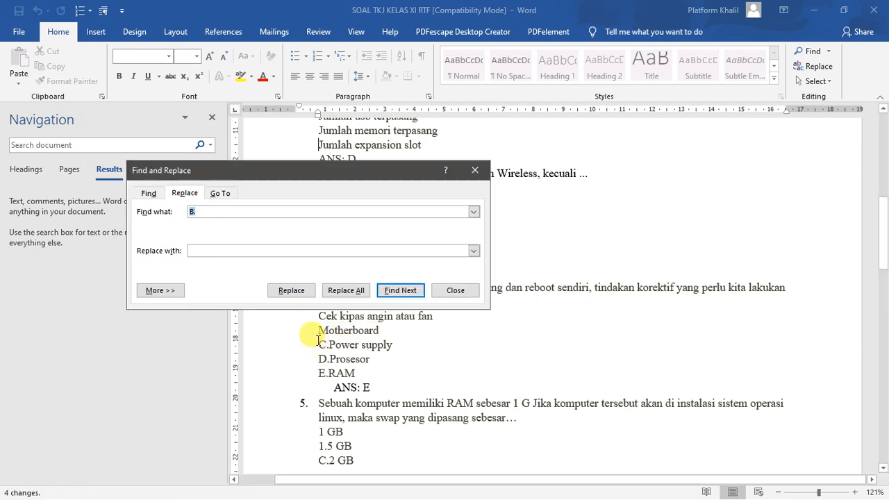
text(C)
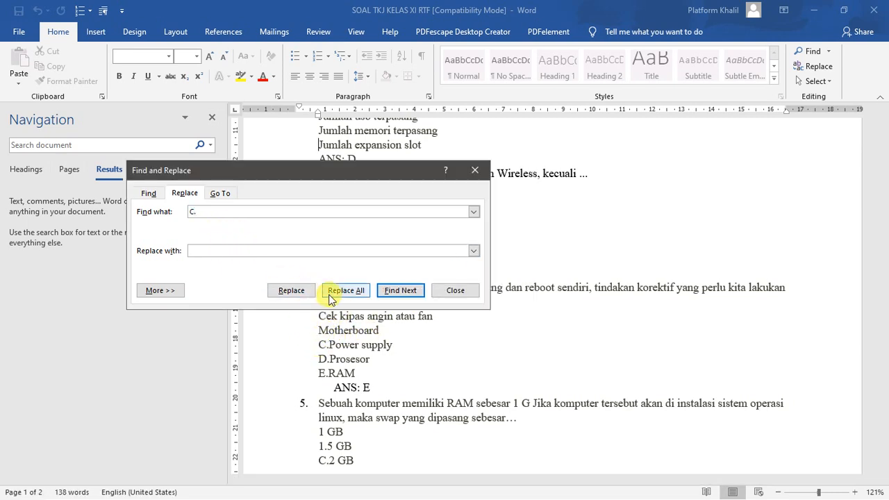
click(359, 291)
key(Return)
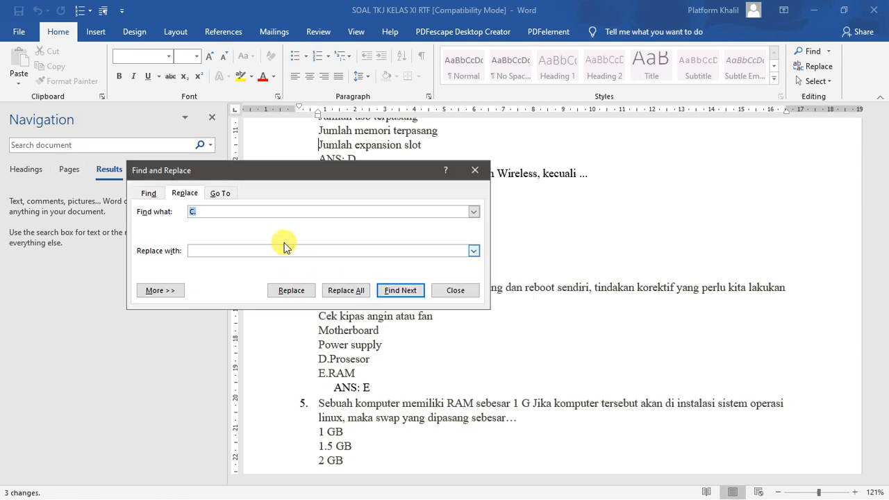
Replace all occurrences of "D." and then "E." with nothing, close Find and Replace, and review the options.
text(D.)
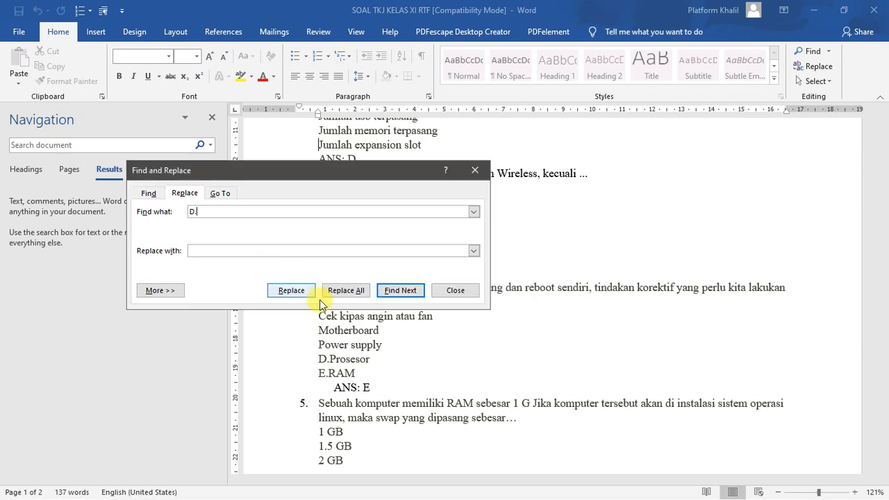
click(346, 290)
click(448, 293)
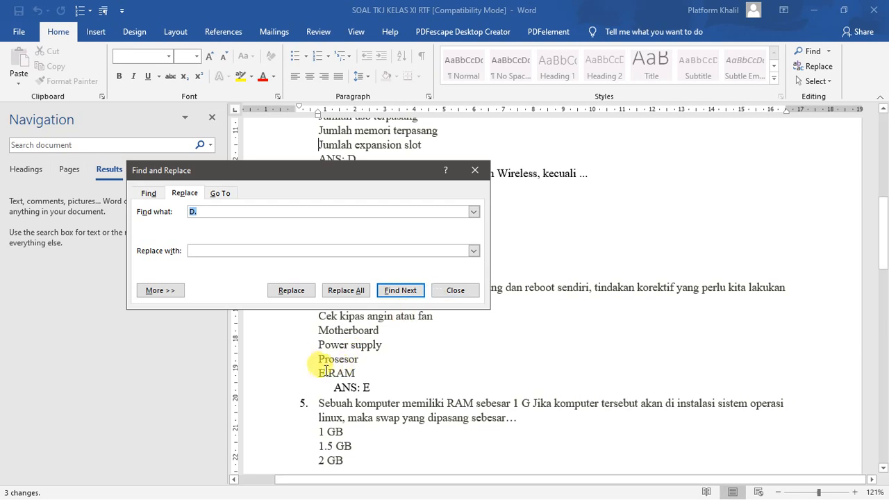
text(E)
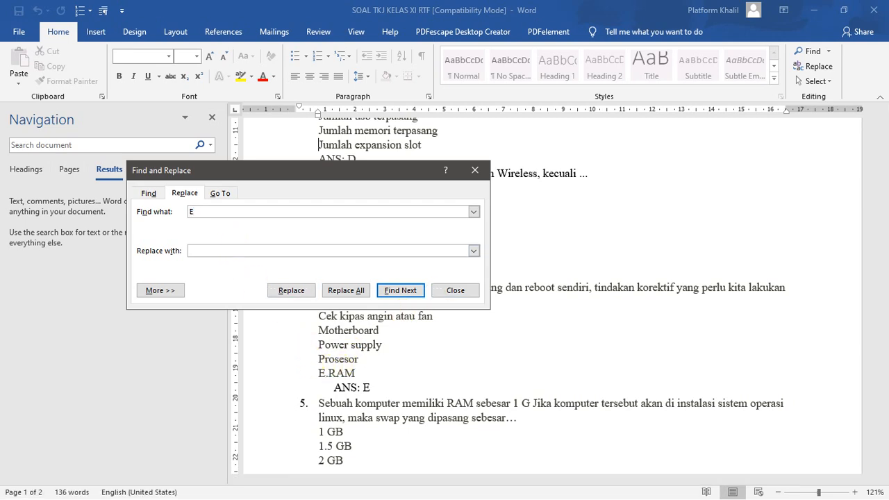
click(346, 291)
click(452, 292)
click(455, 290)
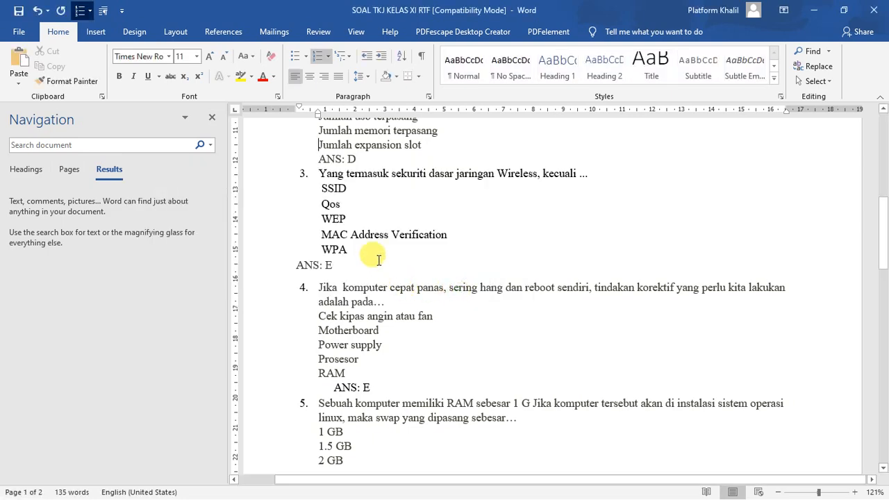
scroll(375, 257, down, 8)
scroll(375, 256, up, 12)
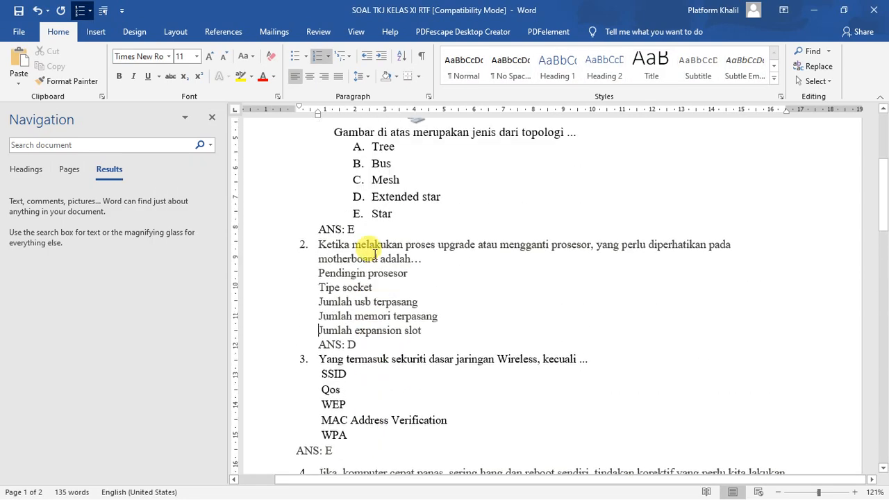
Try to apply A. B. C. numbering to question 2's five answer options and undo it.
scroll(375, 254, up, 1)
drag(316, 310, 420, 367)
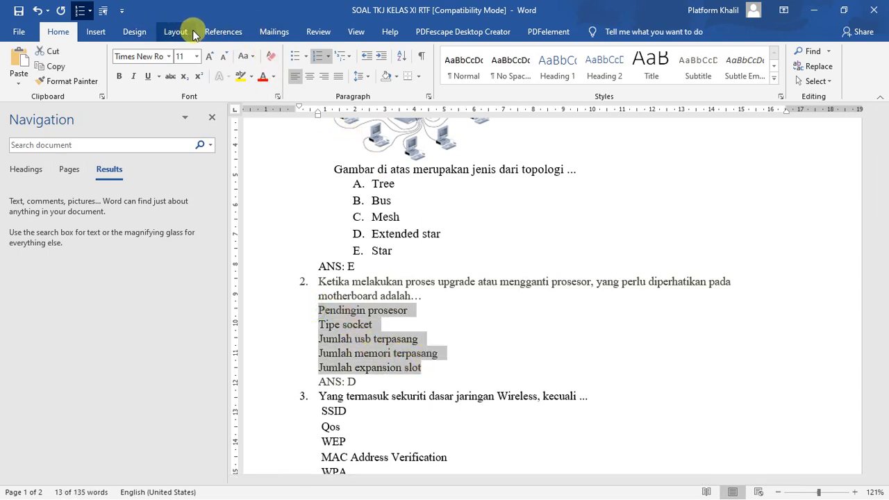
click(328, 59)
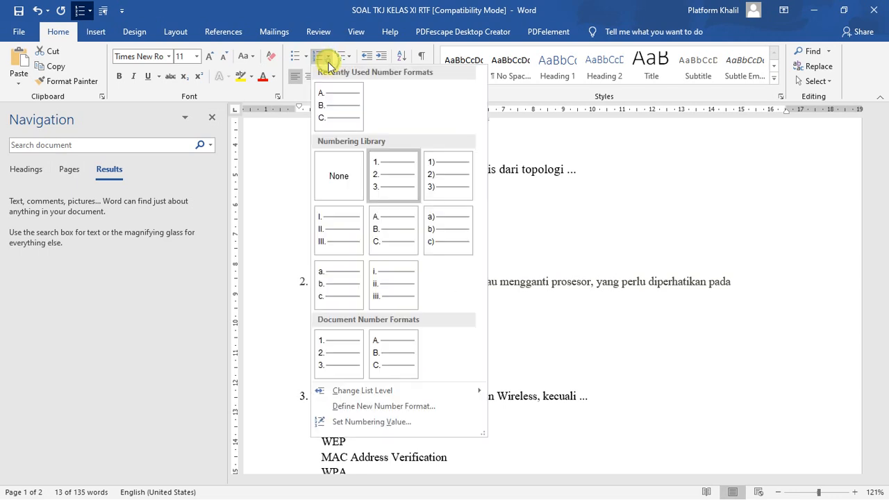
click(334, 99)
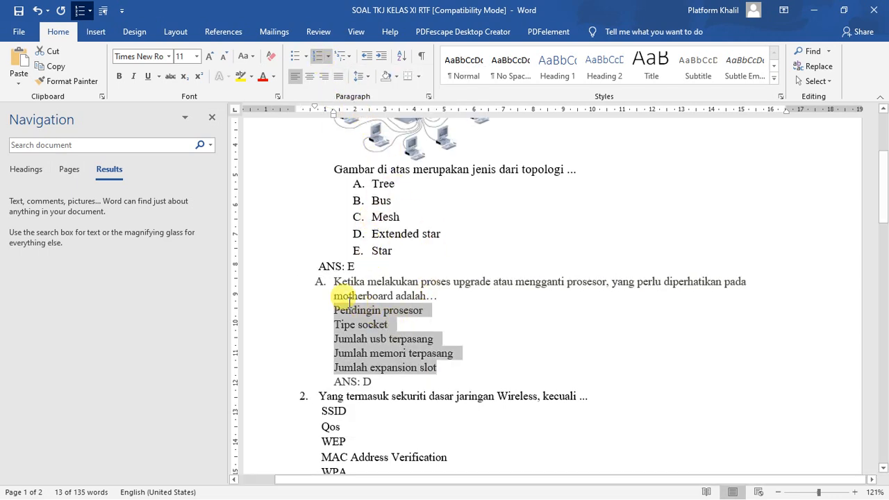
key(ctrl+z)
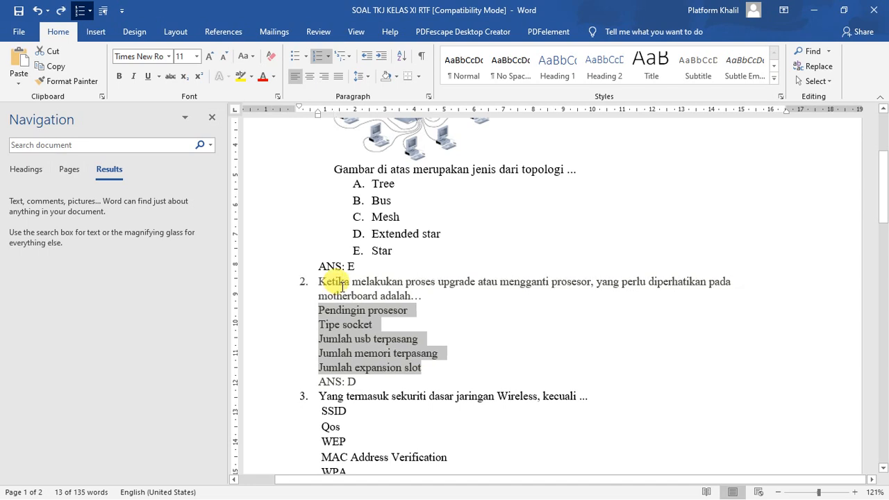
Split question 2's first option, Pendingin prosesor, from the question text into its own unnumbered paragraph.
click(334, 323)
click(318, 309)
key(BackSpace)
key(Return)
key(BackSpace)
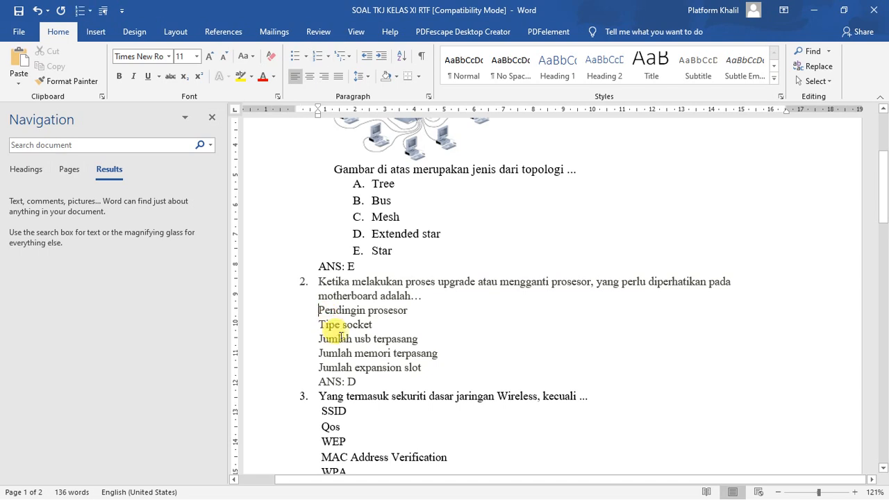
Apply automatic A. B. C. numbering to question 2's answer options, starting at Pendingin prosesor.
drag(317, 311, 402, 368)
click(328, 56)
click(333, 99)
click(363, 231)
Turn the line breaks before question 2's remaining options, Tipe socket through Jumlah expansion slot, into paragraph breaks so they are lettered B. to E.
click(357, 324)
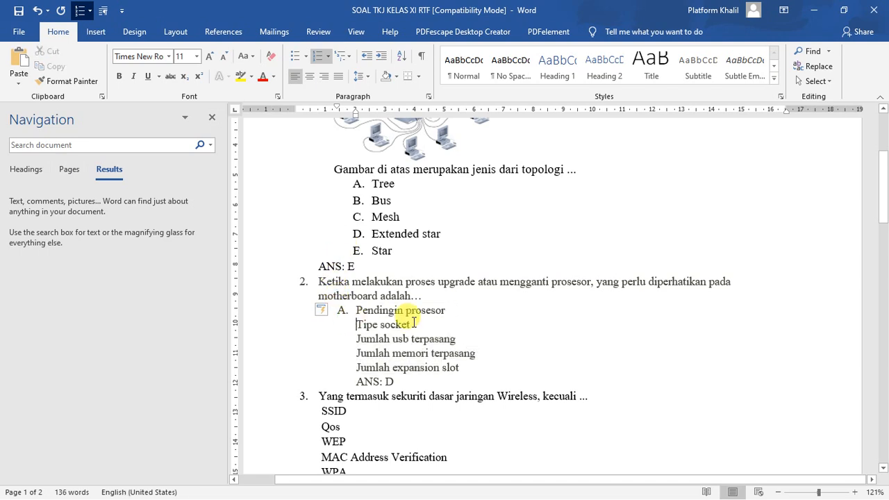
key(BackSpace)
key(Return)
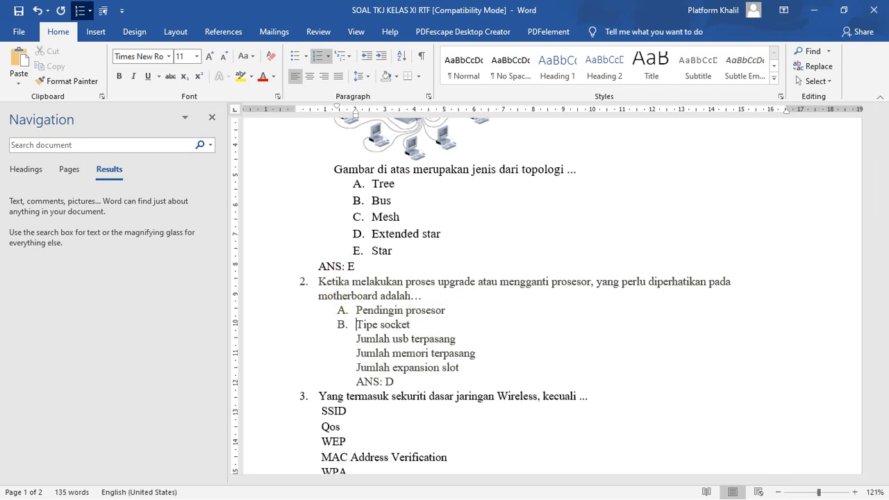
key(BackSpace)
key(Return)
key(Down)
key(BackSpace)
key(Return)
key(Down)
key(BackSpace)
key(Return)
Try to clear the formatting of question 3's options and apply A. B. C. numbering, and undo both changes.
scroll(419, 286, down, 3)
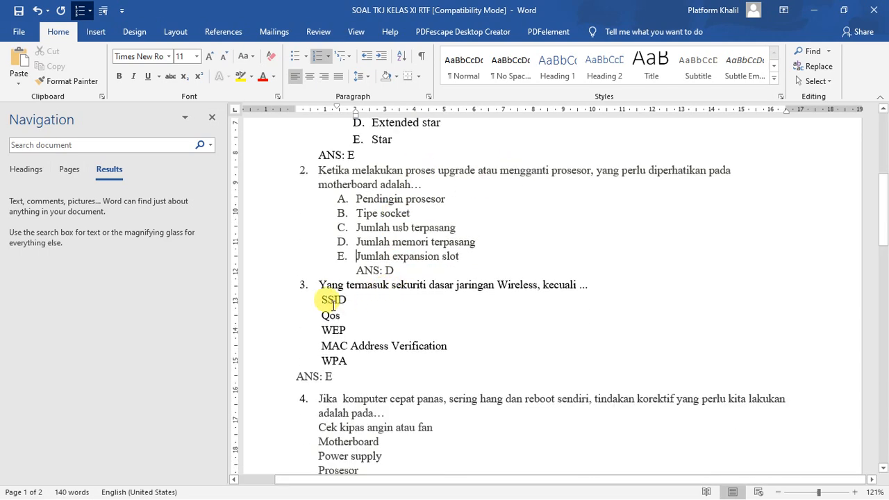
drag(321, 297, 370, 360)
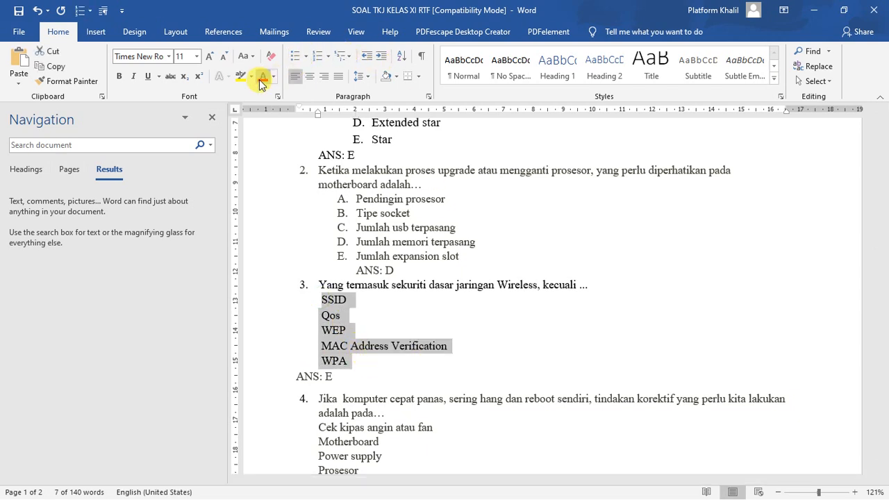
click(271, 55)
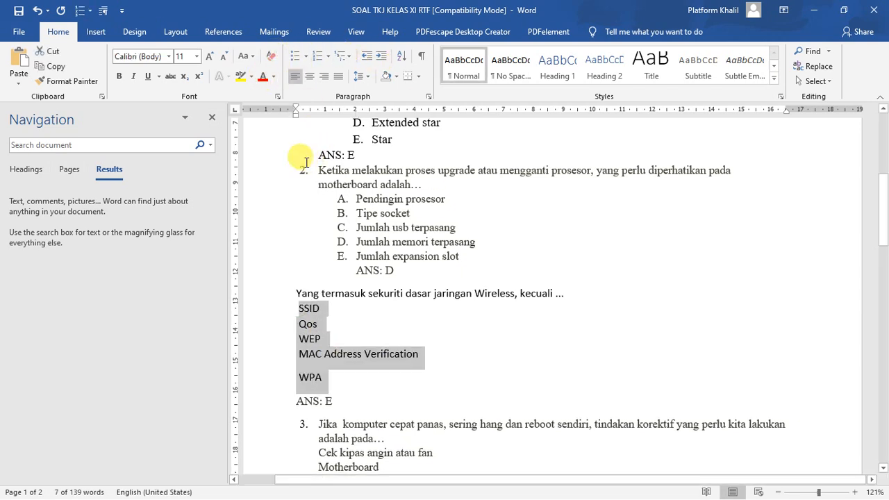
click(331, 60)
click(339, 114)
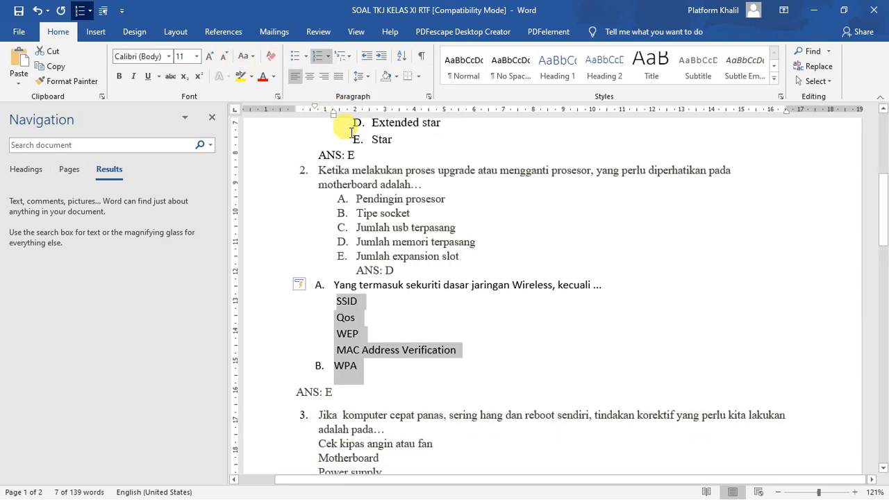
key(ctrl+z)
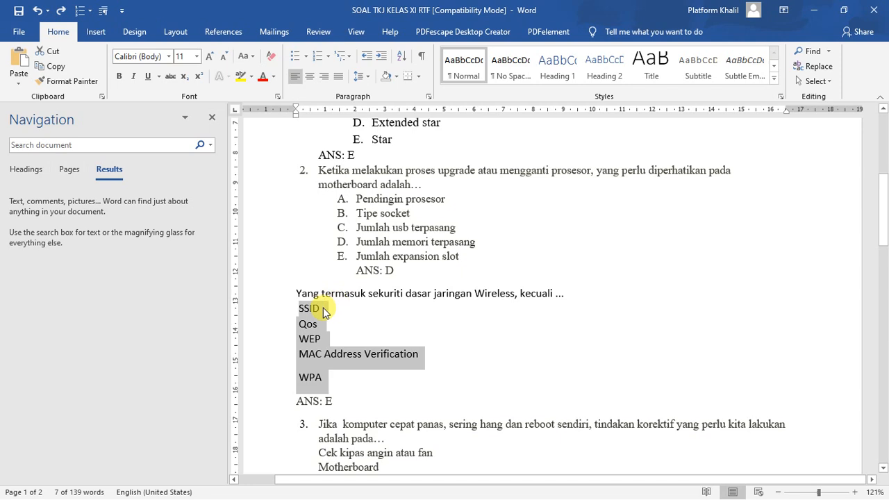
key(ctrl+z)
Put question 3's options SSID and Qos in their own unnumbered paragraphs without the leading spaces.
click(334, 303)
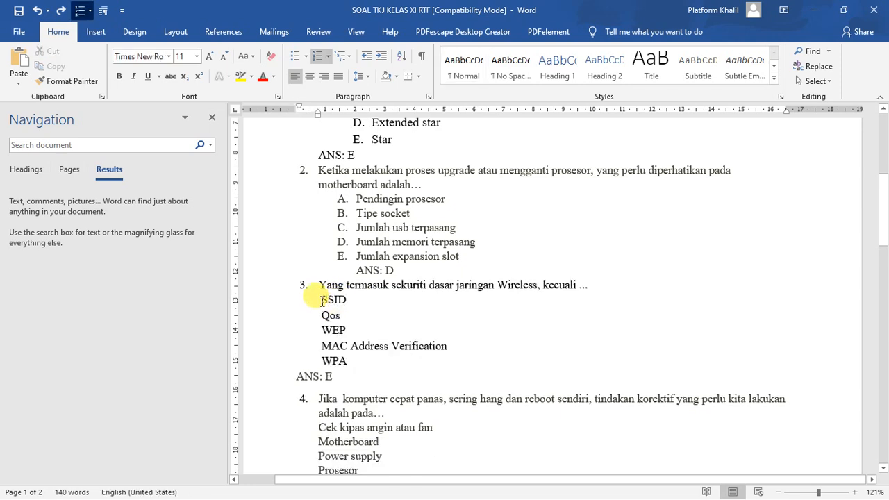
key(BackSpace)
key(Return)
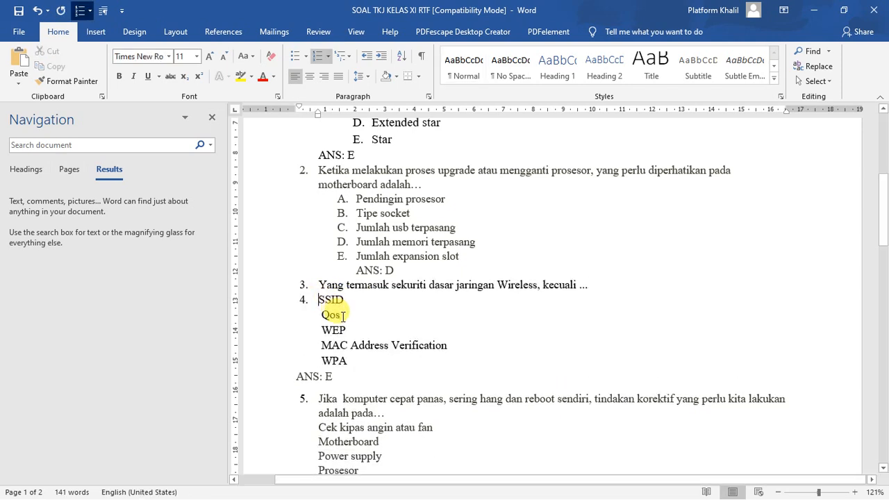
key(BackSpace)
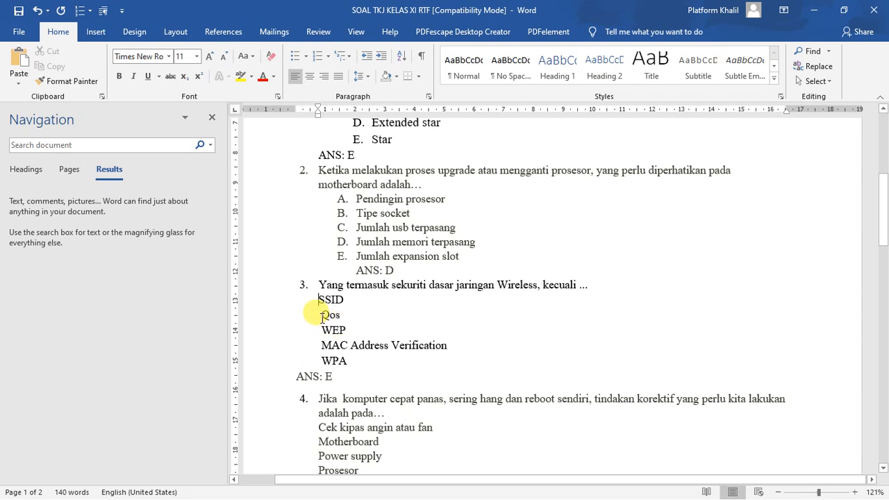
click(321, 315)
key(BackSpace)
key(Return)
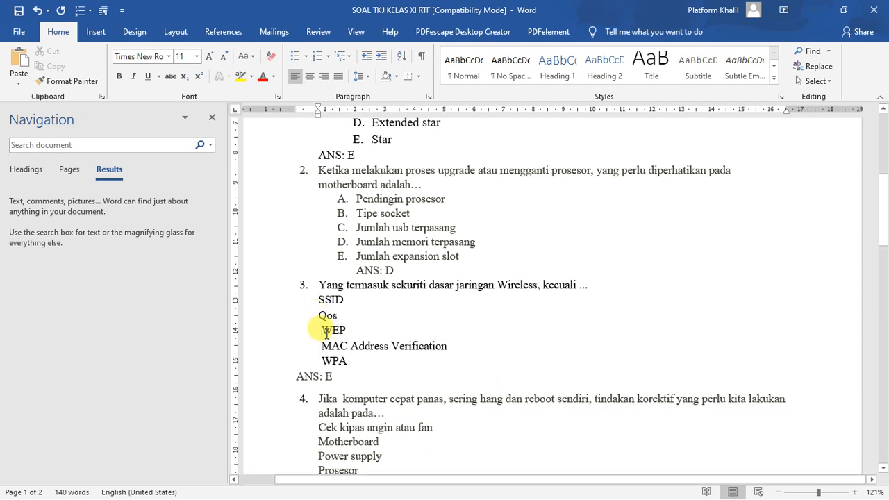
Put question 3's options WEP, MAC Address Verification and WPA in separate paragraphs without leading spaces.
key(BackSpace)
key(Return)
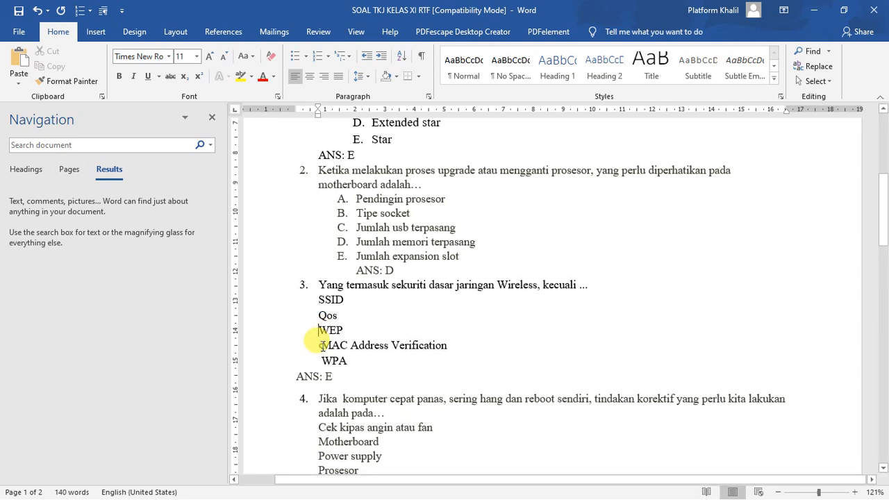
click(320, 345)
key(BackSpace)
key(Return)
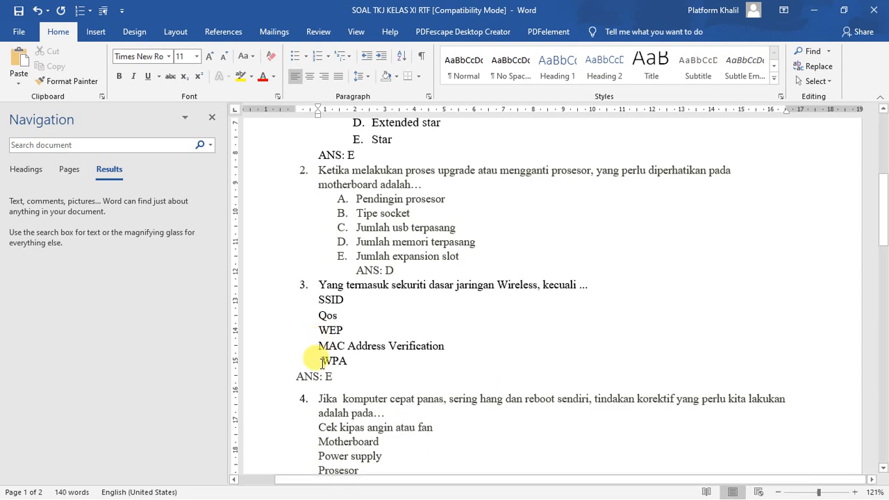
key(BackSpace)
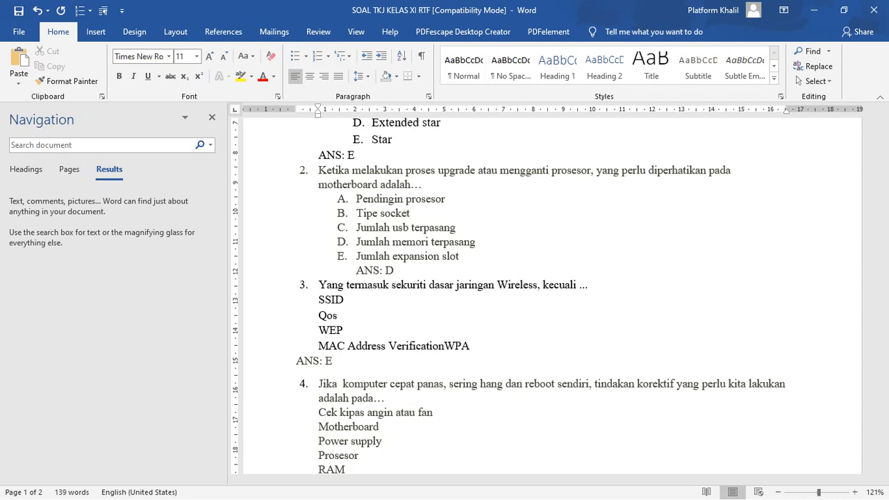
key(Return)
Put question 3's option WPA in its own paragraph and apply automatic A. to E. numbering to the options SSID through WPA.
drag(320, 300, 344, 335)
click(337, 344)
drag(320, 302, 346, 362)
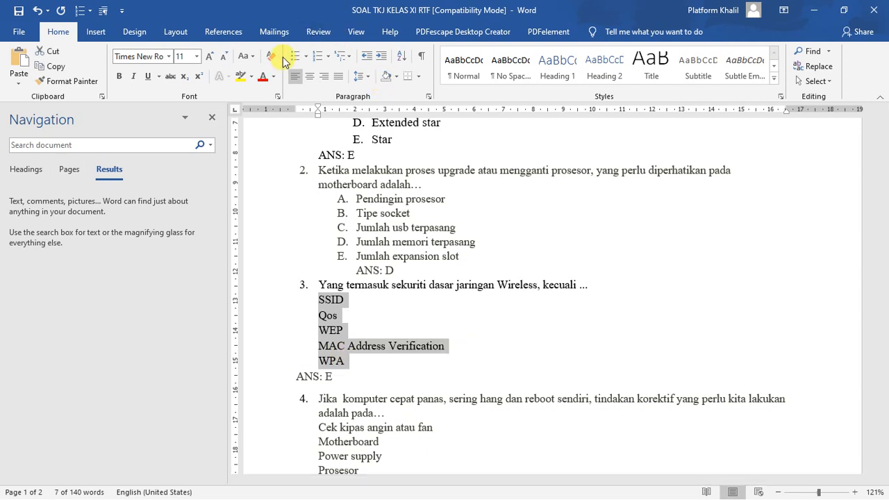
click(330, 56)
click(326, 103)
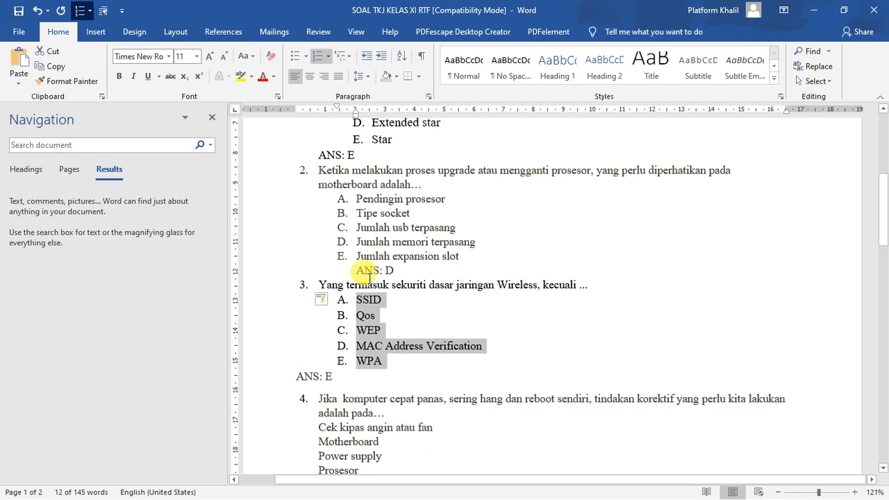
Try to apply A. B. C. numbering to question 4's options, Cek kipas angin atau fan through RAM, and undo it.
scroll(362, 274, down, 4)
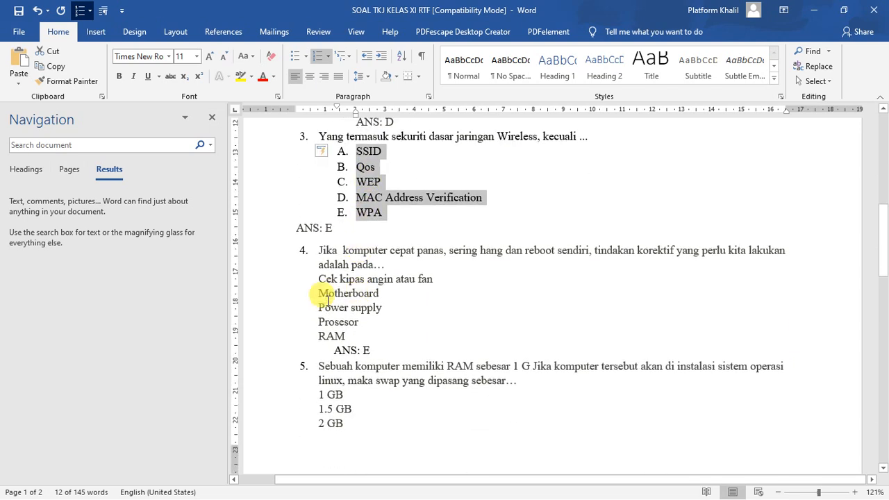
drag(318, 276, 348, 339)
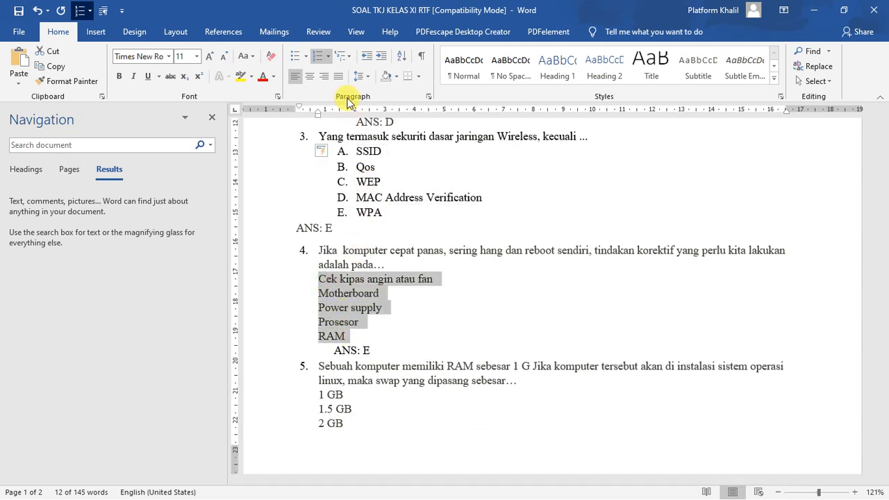
click(324, 58)
click(332, 104)
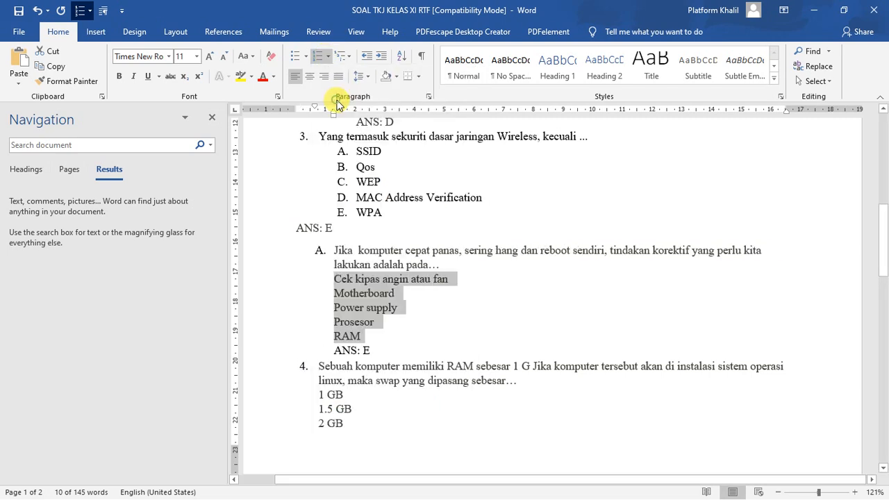
key(ctrl+z)
Separate question 4's options from the question text with a paragraph break and apply A. B. C. numbering to them.
click(334, 297)
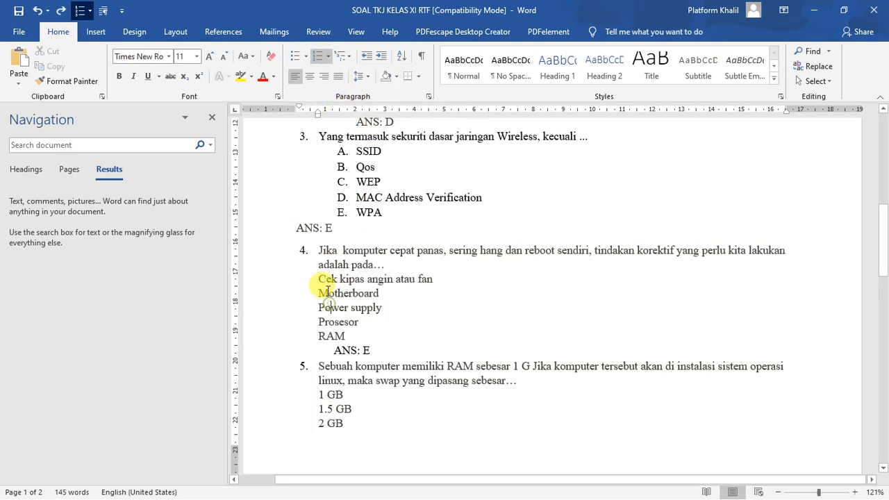
key(BackSpace)
key(Return)
key(BackSpace)
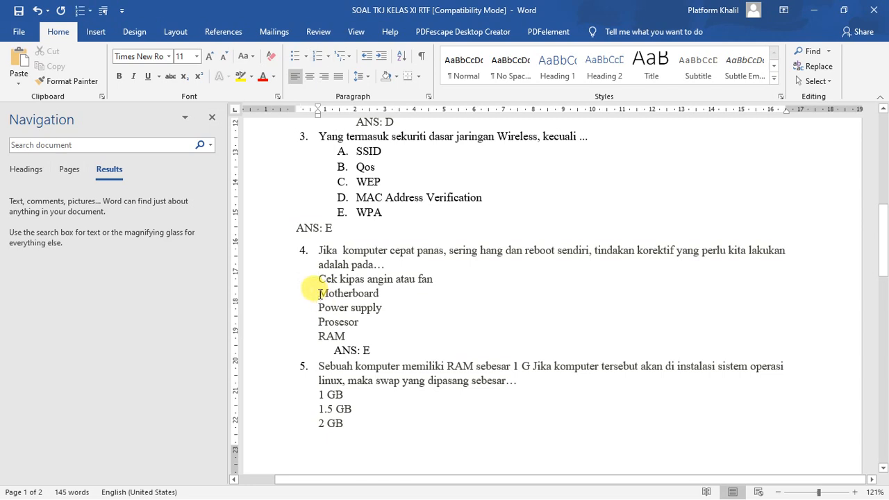
drag(318, 278, 347, 336)
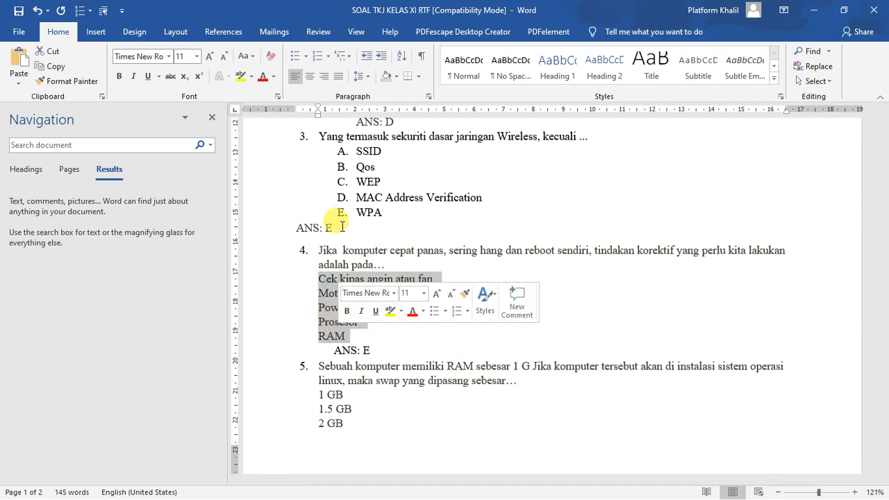
click(331, 58)
click(340, 111)
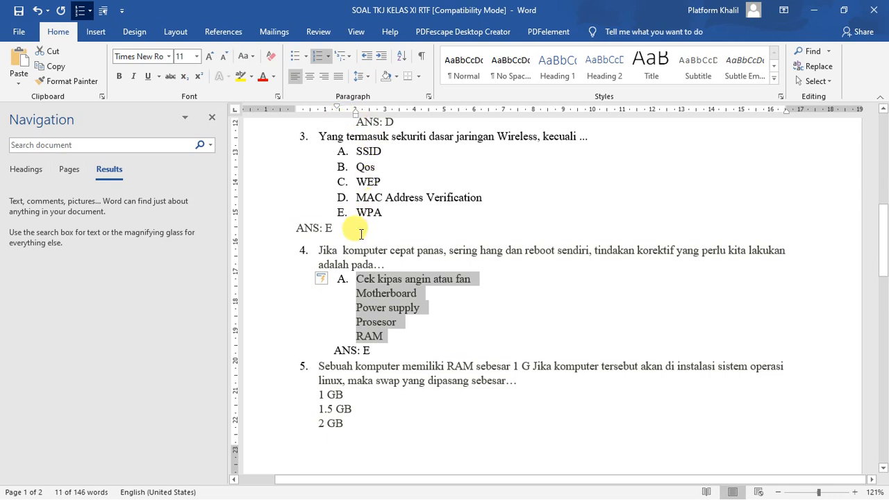
Turn the line breaks before question 4's options Motherboard, Power supply, Prosesor and RAM into paragraph breaks so they are lettered B. to E.
click(356, 297)
key(BackSpace)
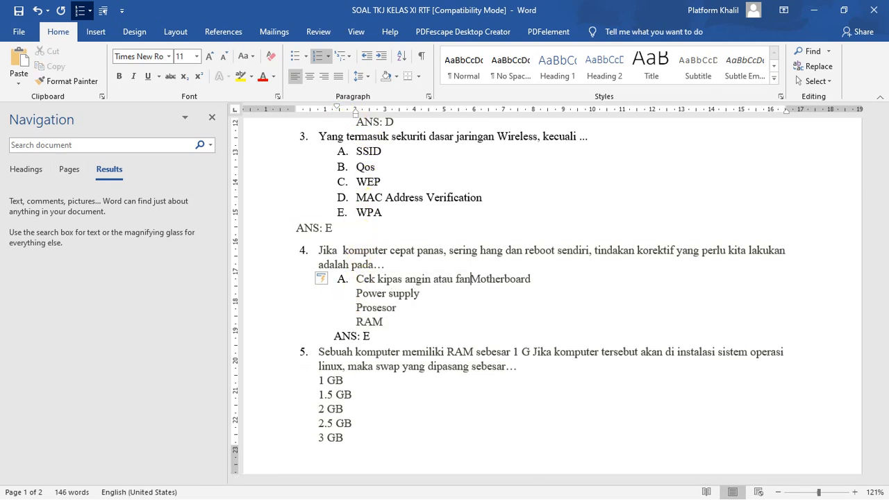
key(Return)
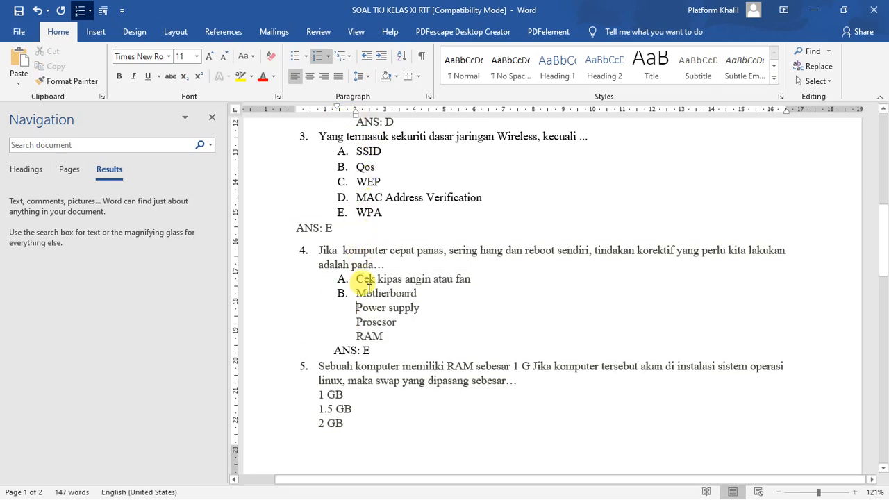
key(BackSpace)
key(Return)
key(BackSpace)
key(Return)
key(Down)
key(BackSpace)
key(Return)
scroll(377, 337, down, 1)
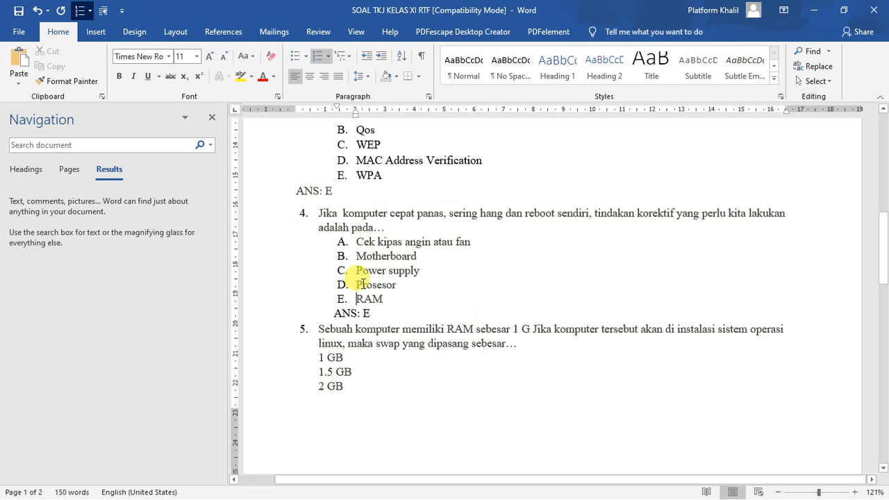
scroll(334, 345, down, 2)
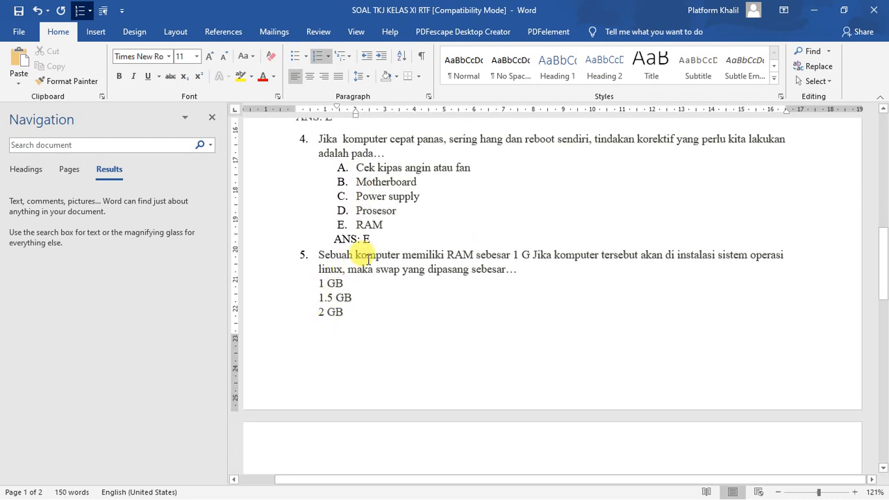
click(340, 168)
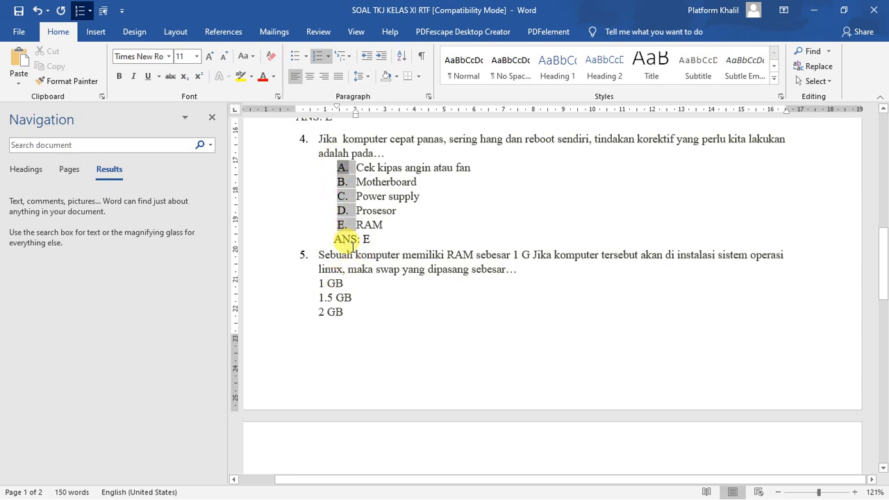
Separate question 5's options from the question text with a paragraph break and apply A. B. C. numbering to 1 GB through 3 GB.
scroll(347, 247, down, 3)
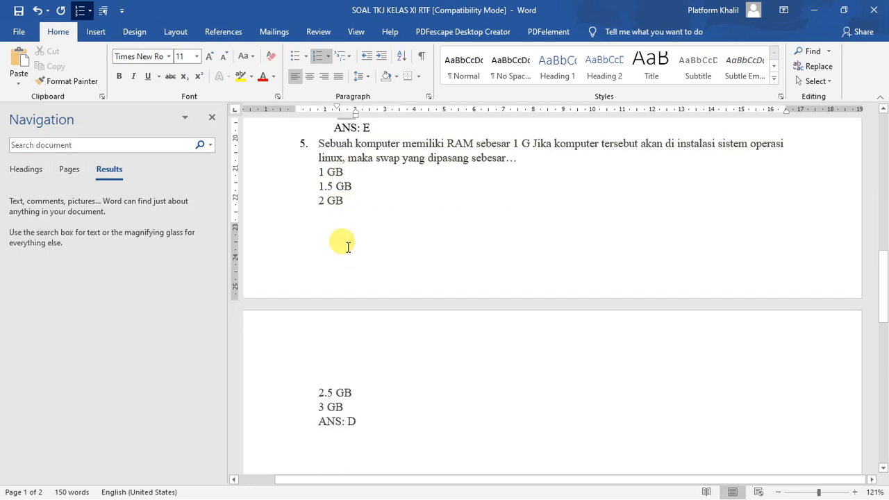
click(319, 173)
key(BackSpace)
key(Return)
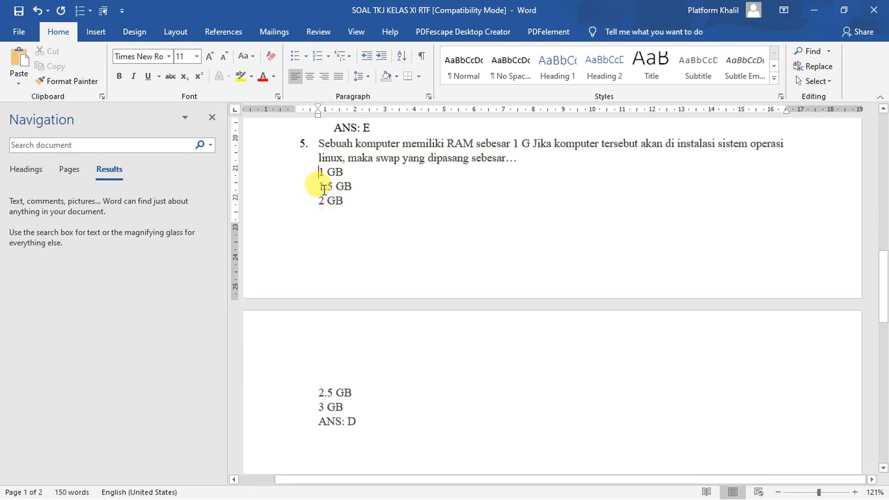
drag(319, 174, 345, 407)
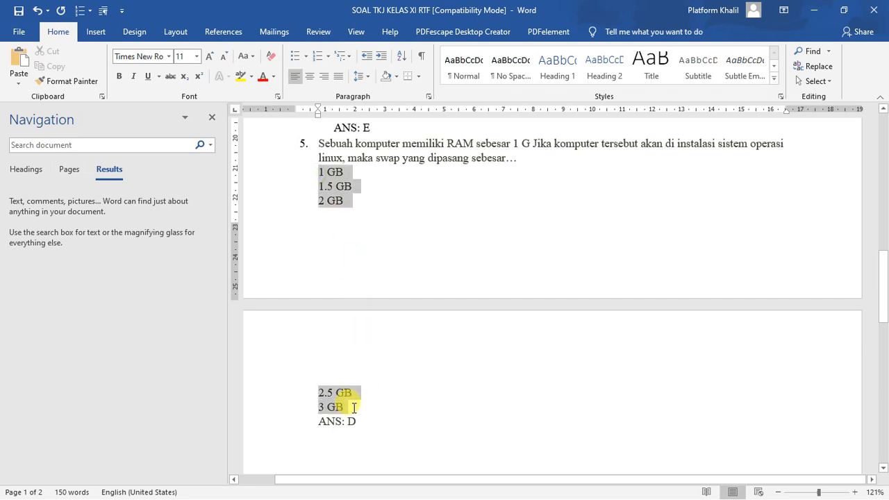
click(327, 56)
click(341, 95)
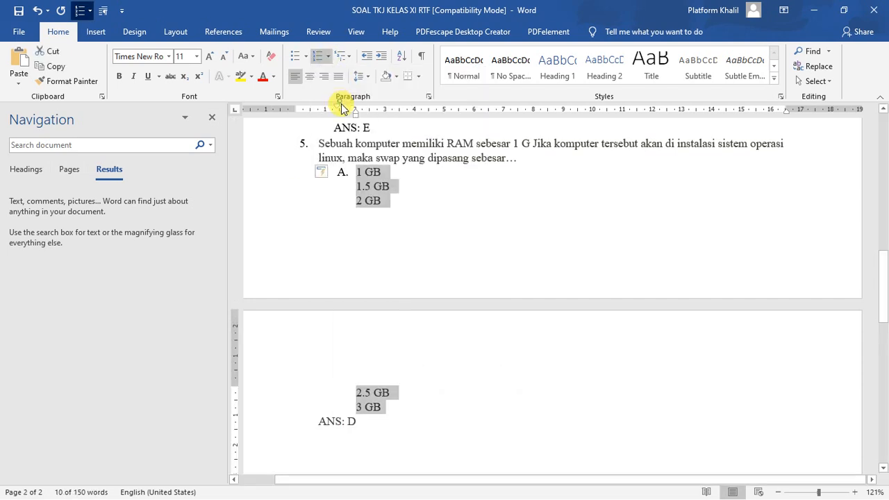
Turn the line breaks before question 5's options 1.5 GB, 2 GB, 2.5 GB and 3 GB into paragraph breaks so they are lettered B. to E.
click(347, 179)
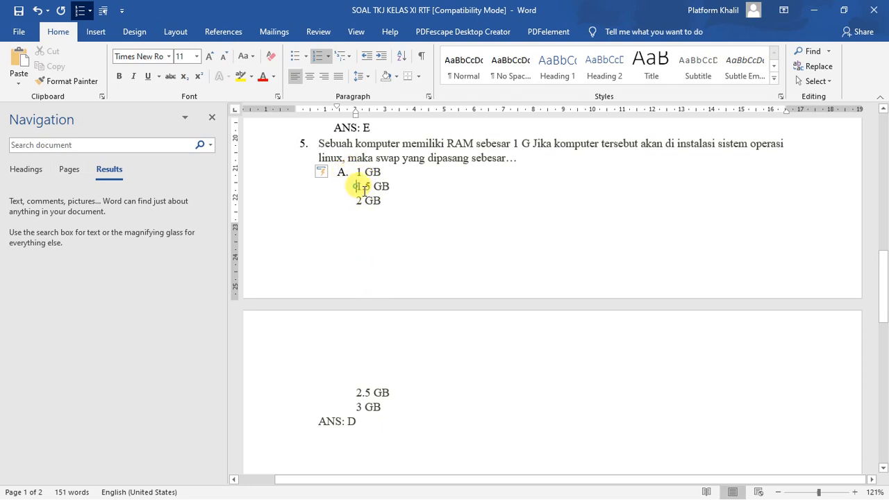
key(BackSpace)
key(Return)
key(Down)
key(BackSpace)
key(Return)
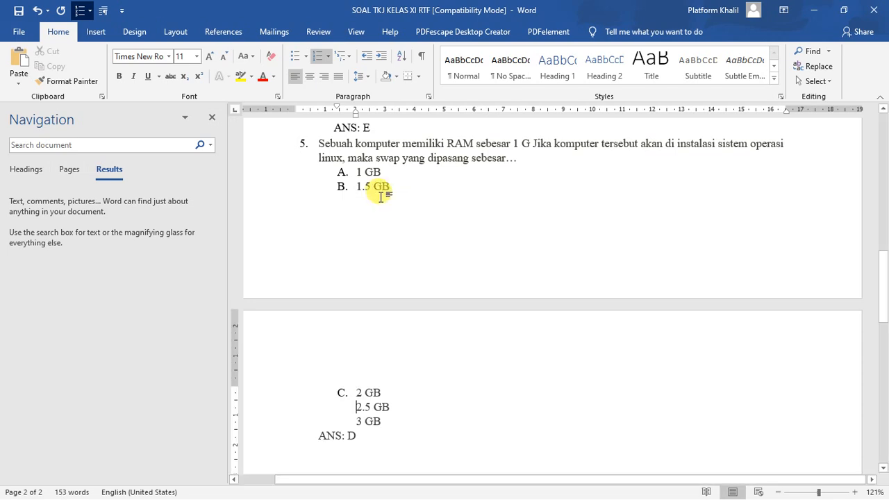
key(BackSpace)
key(Return)
key(BackSpace)
key(Return)
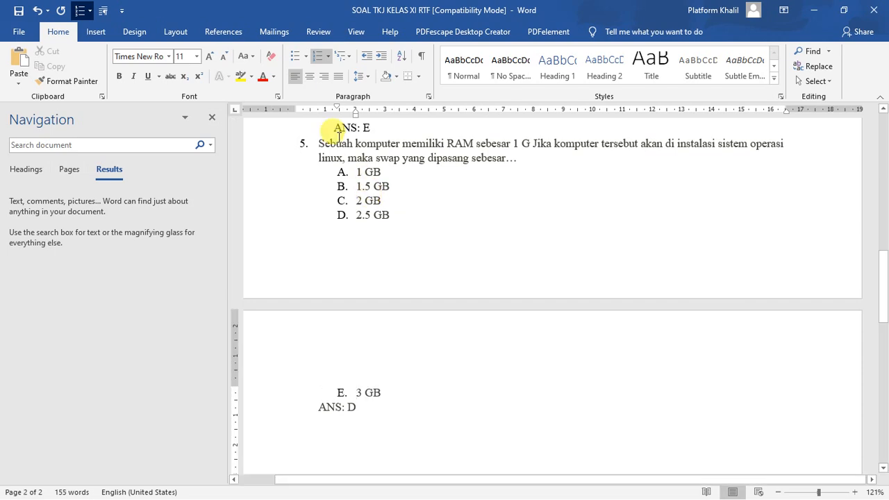
click(340, 171)
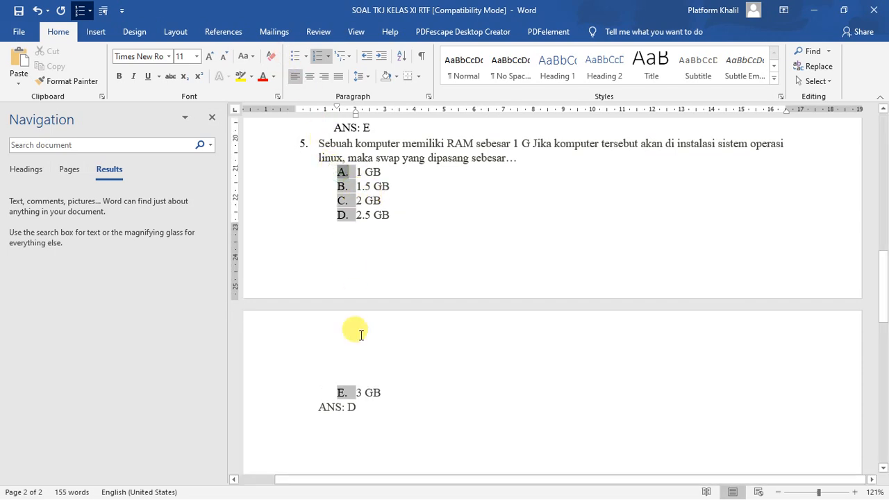
Close the Navigation pane and the SOAL TKJ KELAS XI RTF document.
scroll(349, 418, up, 3)
scroll(347, 389, up, 15)
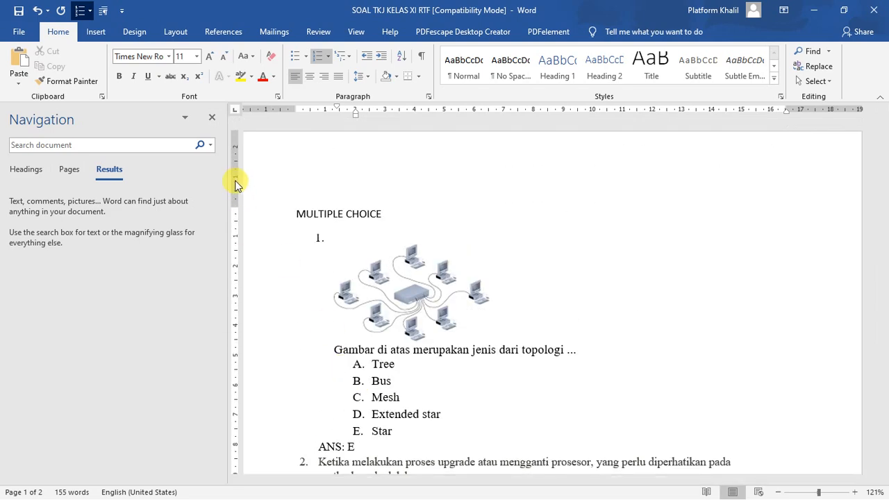
click(214, 120)
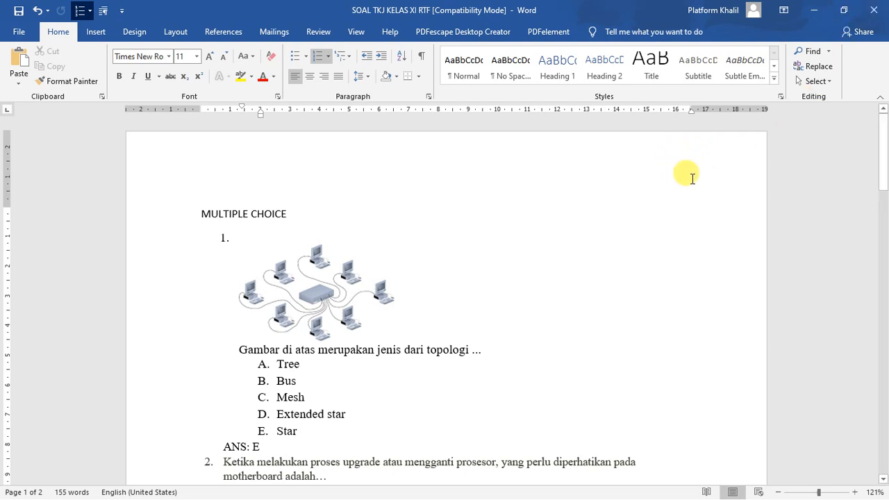
click(876, 15)
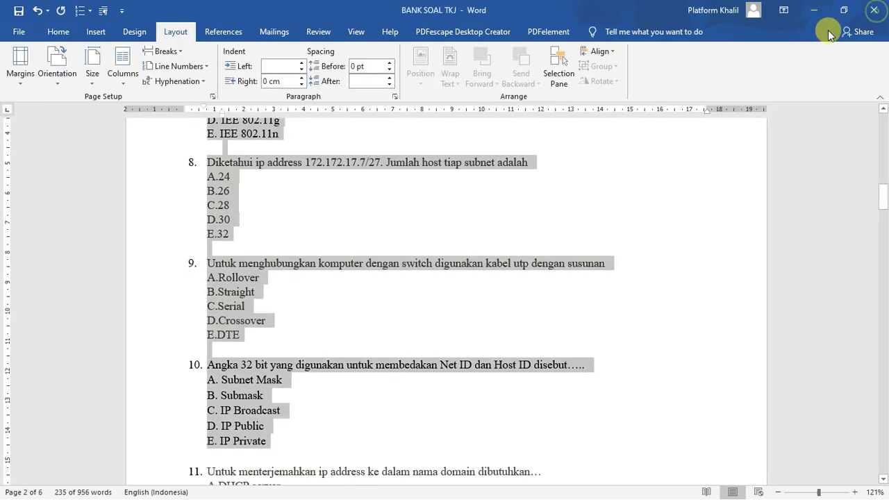
Close the previous import log, restart ExamView Import Utility and advance its Import Wizard to the RTF file selection.
key(alt+Tab)
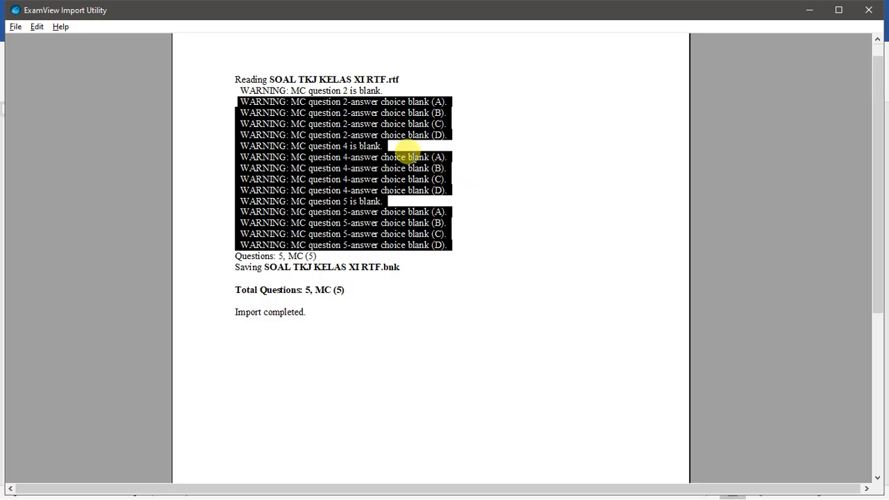
click(873, 9)
key(super)
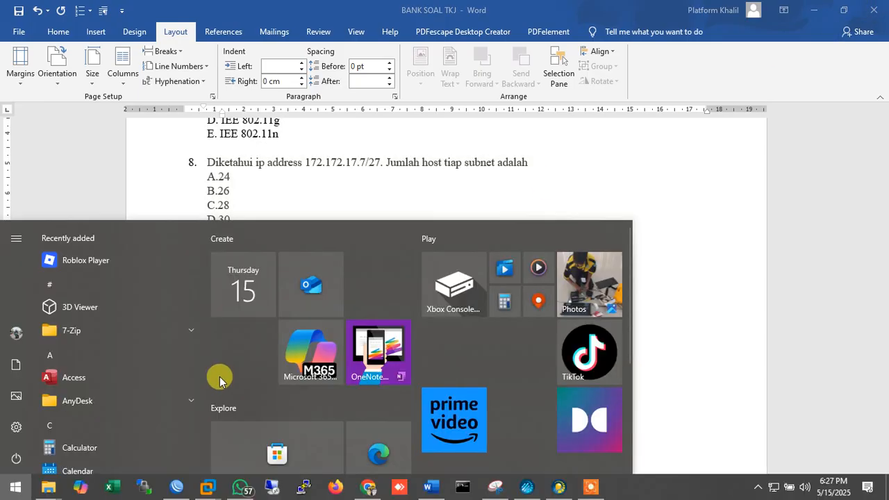
text(EXA)
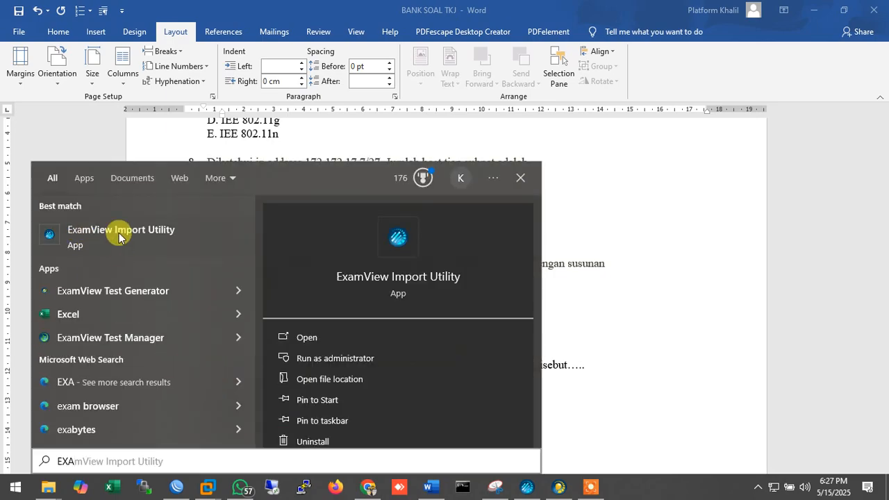
click(119, 233)
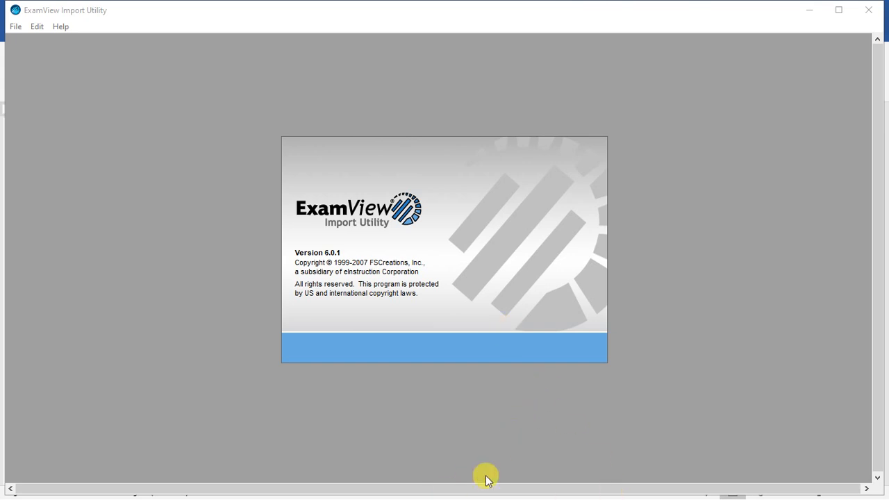
click(539, 373)
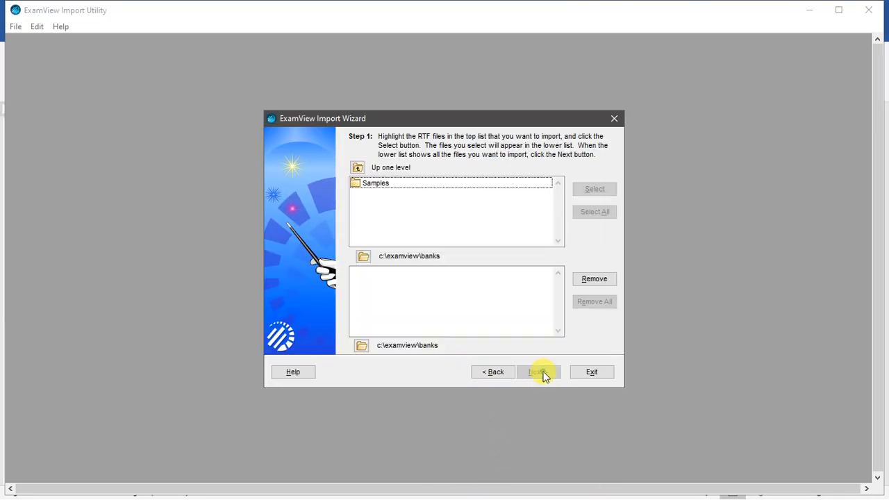
Set the Import Wizard's source folder for RTF files to BANK SOAL on the DATA2 (F:) drive.
click(363, 257)
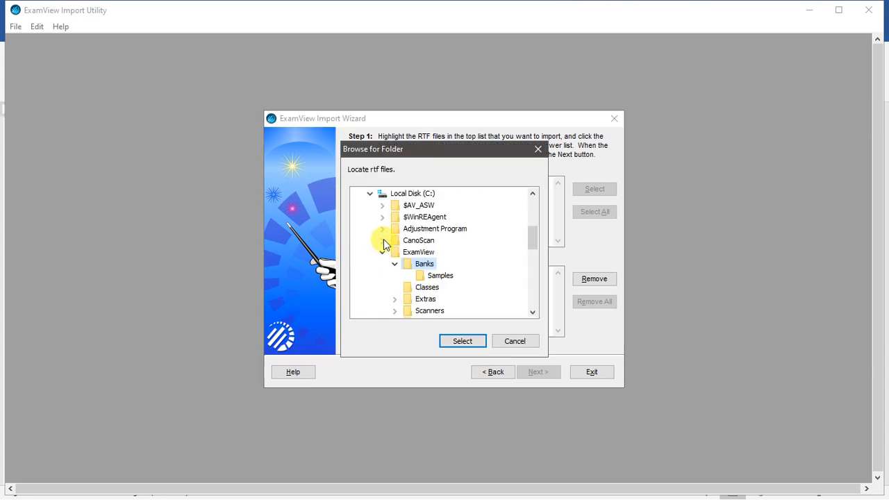
click(383, 252)
click(372, 197)
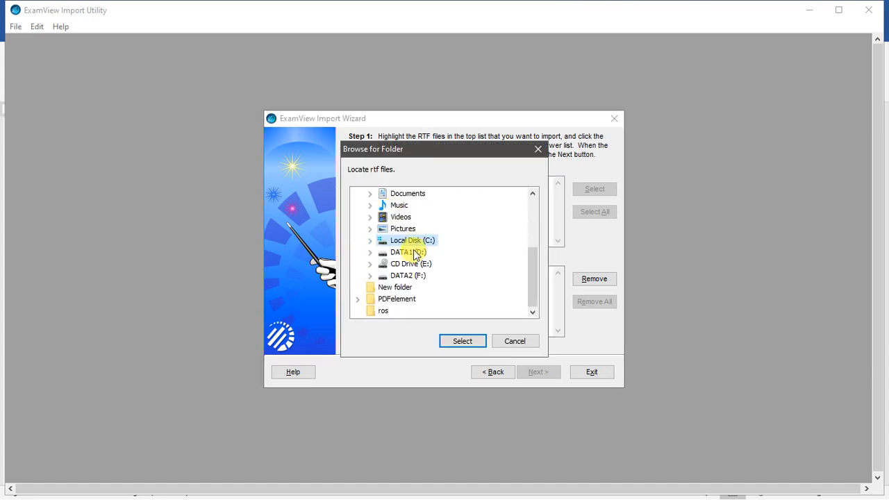
click(409, 276)
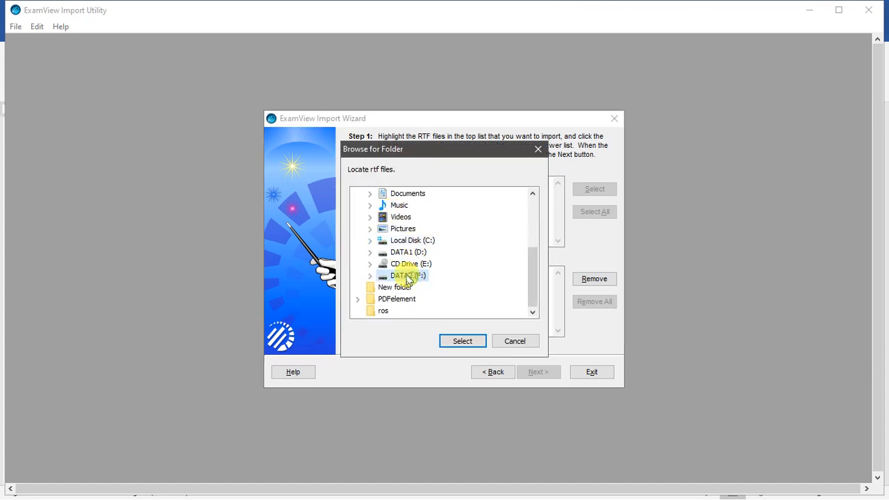
click(371, 277)
text(ban)
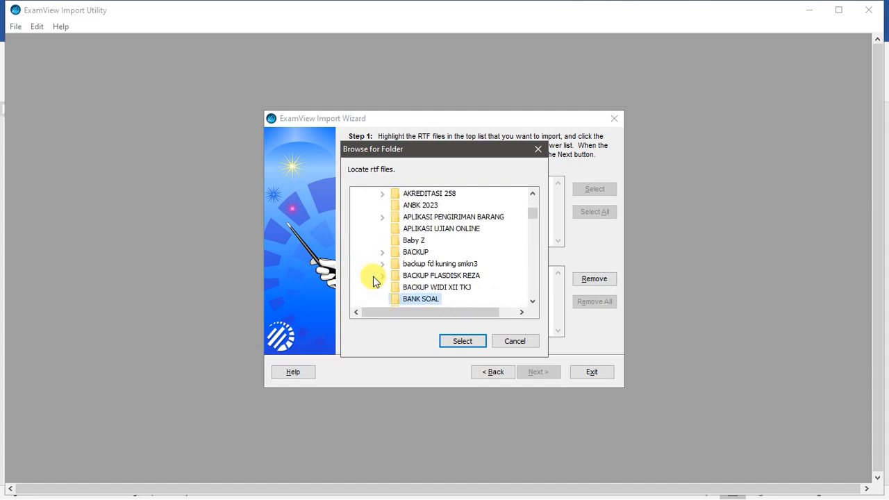
click(455, 341)
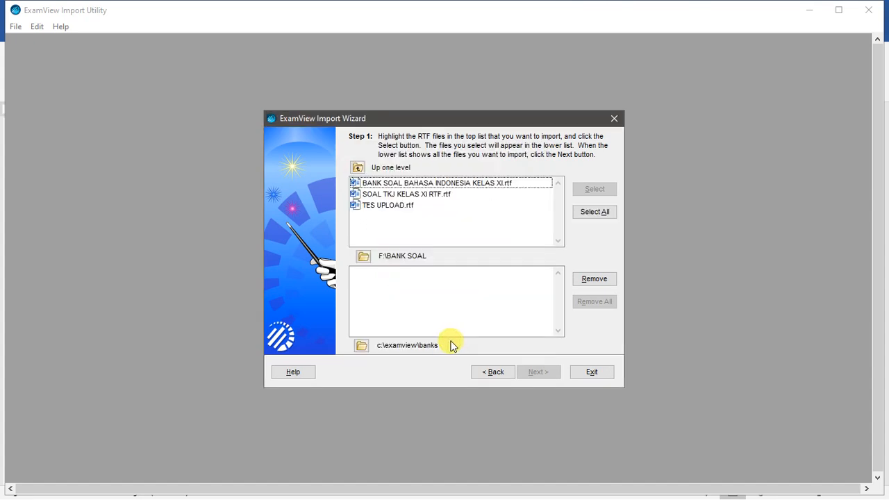
Add SOAL TKJ KELAS XI RTF.rtf to the import list and set the converted bank folder to BANK SOAL on DATA2 (F:).
click(393, 194)
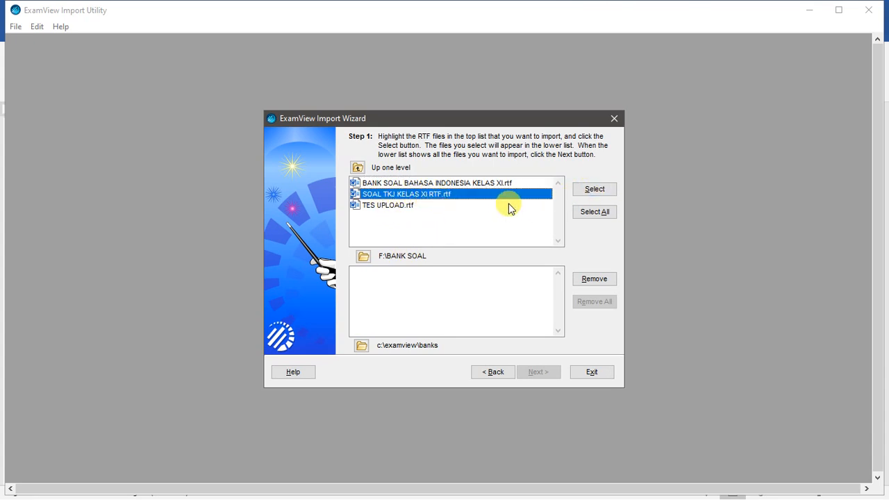
click(587, 191)
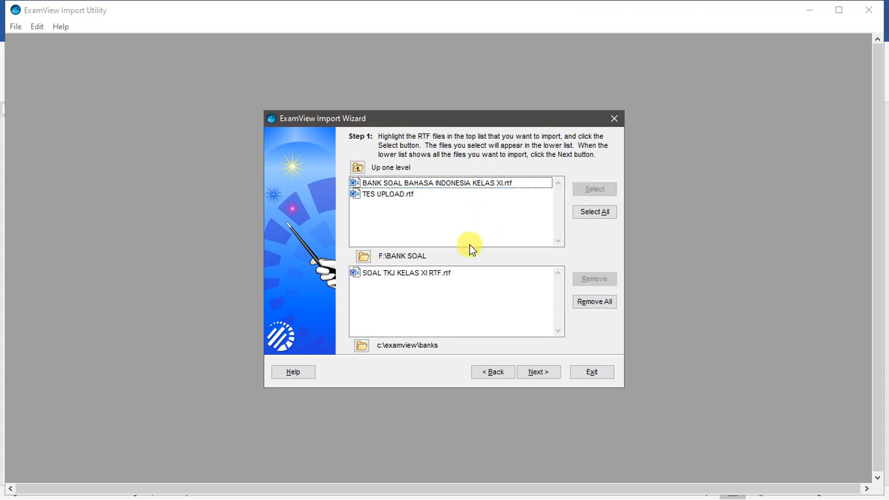
click(362, 347)
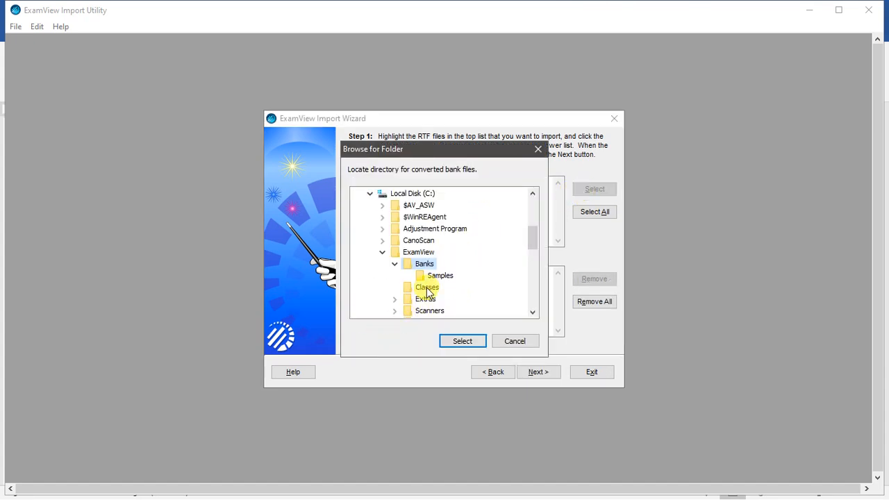
click(395, 264)
click(382, 252)
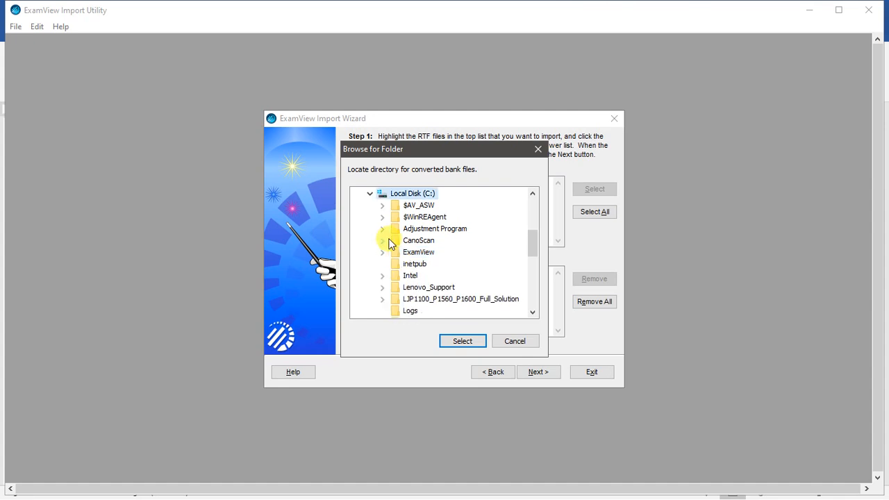
click(371, 193)
double_click(416, 277)
text(ban)
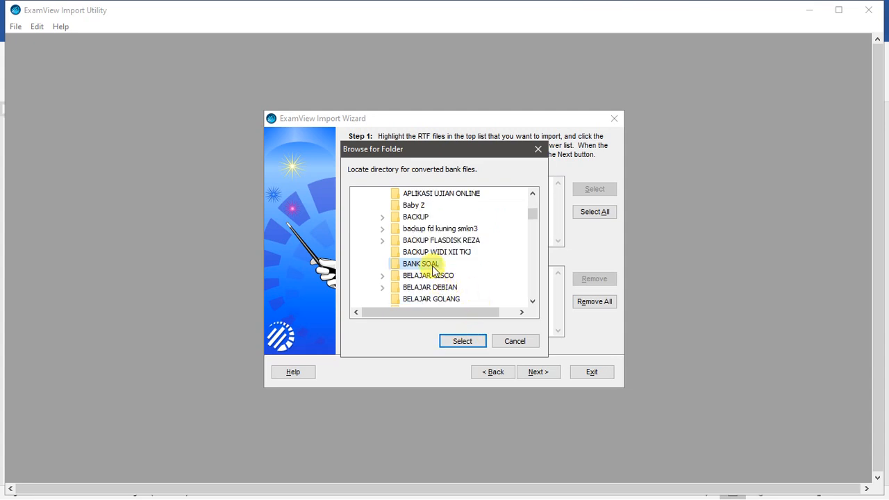
click(462, 341)
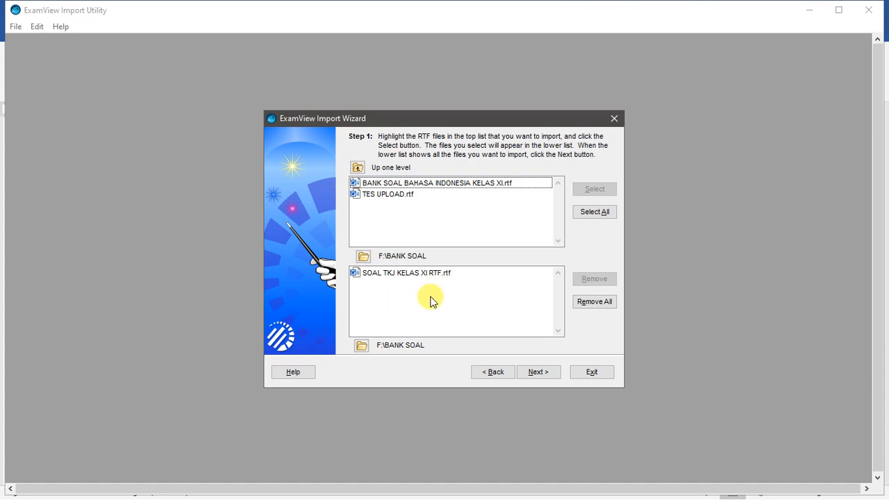
Set the default multiple choice columns to 1, run the import replacing all existing question banks, and check the import log.
click(535, 375)
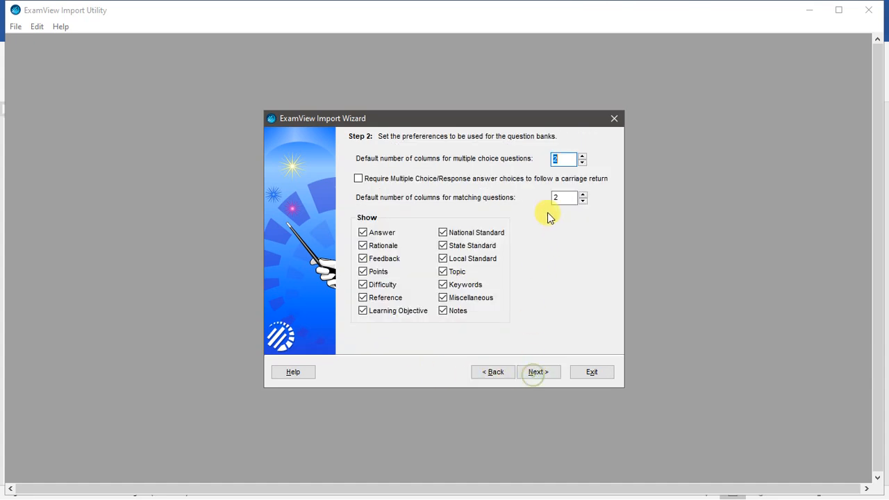
click(584, 163)
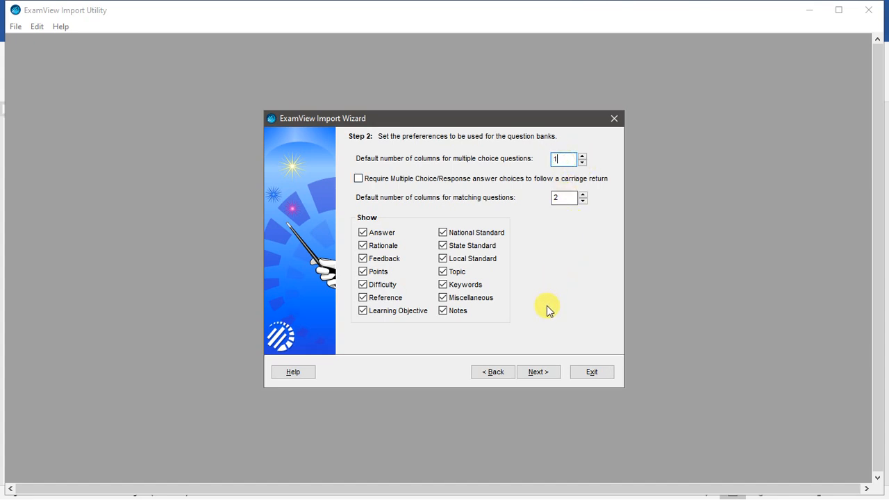
click(540, 372)
click(540, 373)
click(540, 372)
click(541, 372)
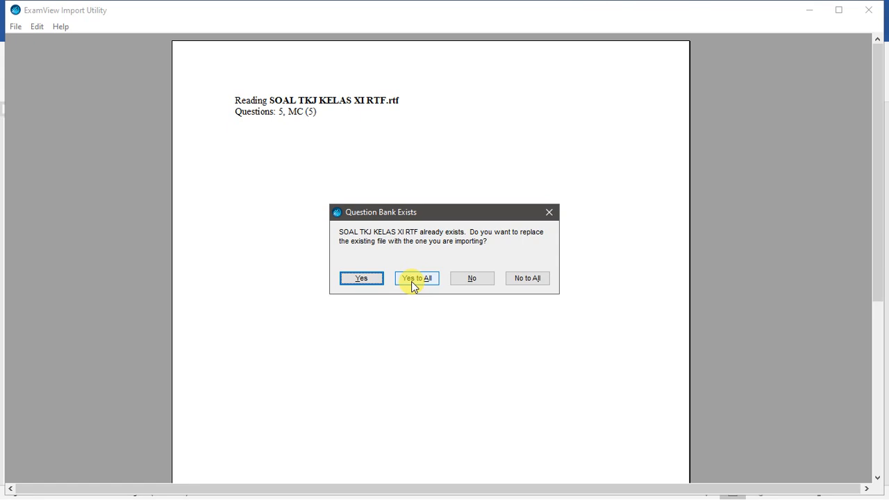
click(417, 278)
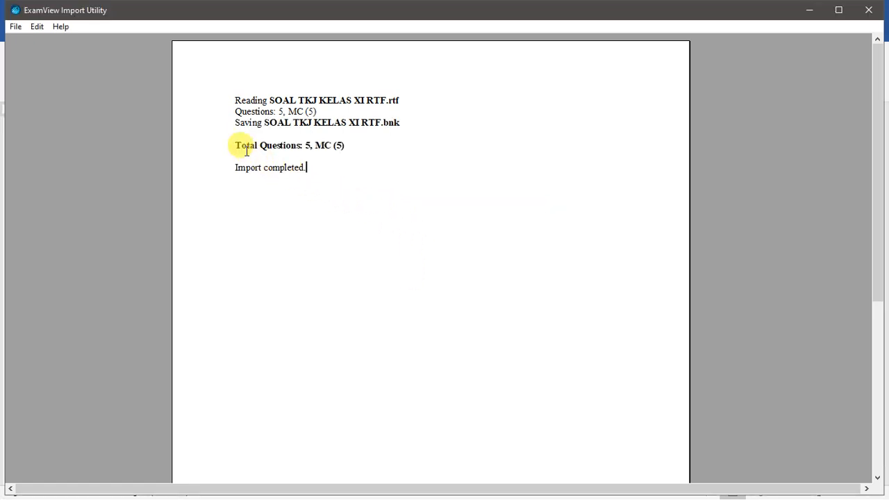
drag(231, 142, 358, 146)
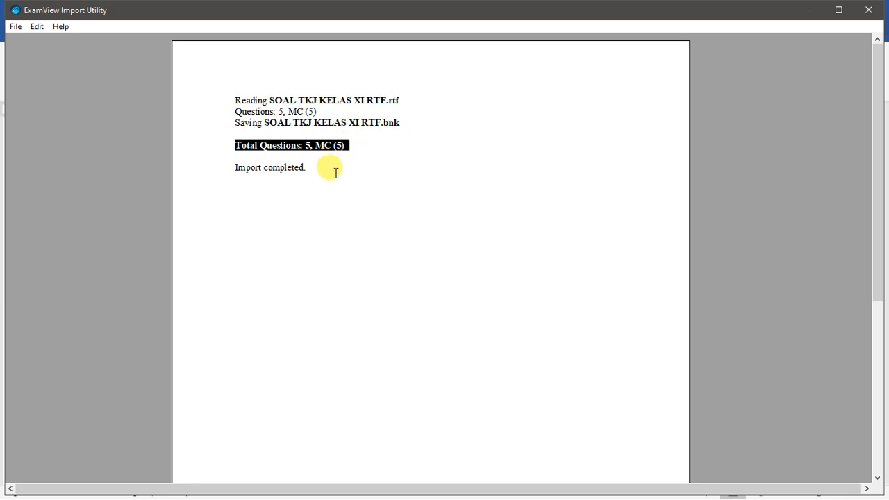
click(325, 176)
drag(233, 168, 310, 168)
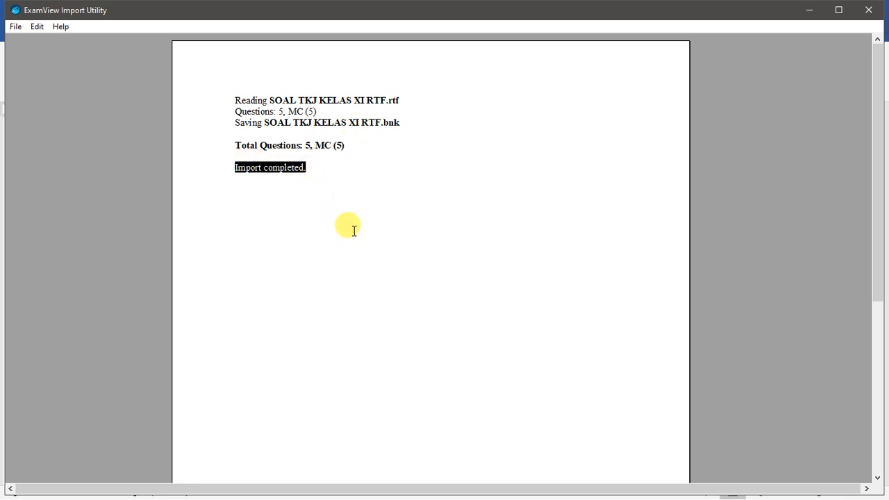
click(343, 179)
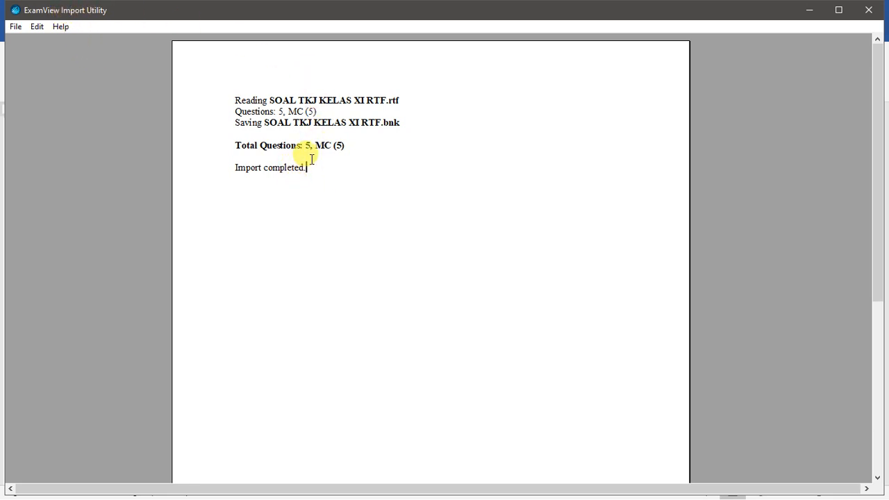
Launch ExamView Test Generator.
key(super)
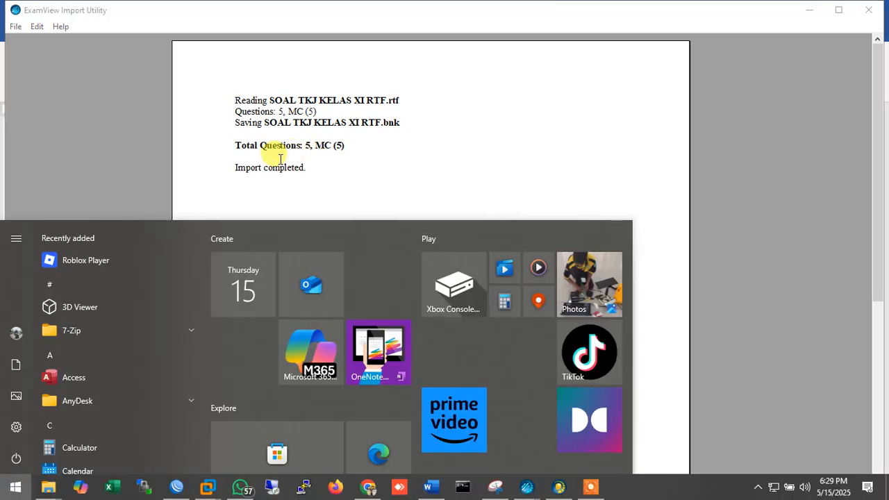
text(EXA)
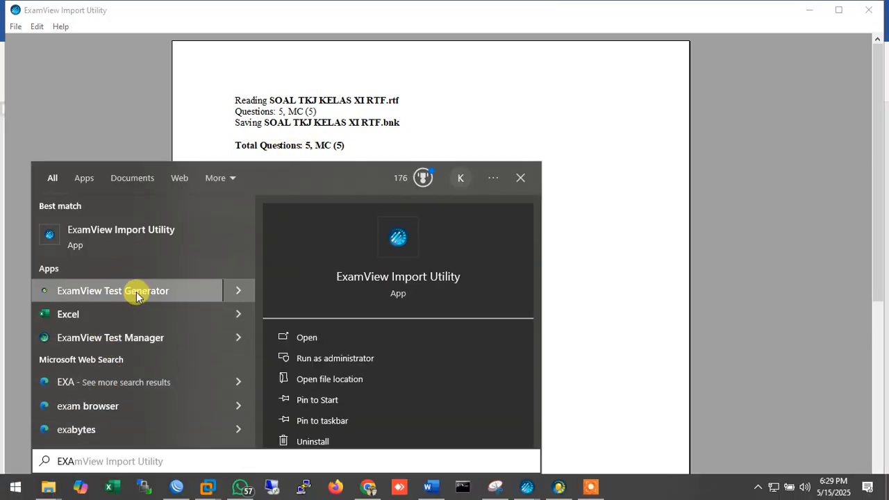
click(137, 293)
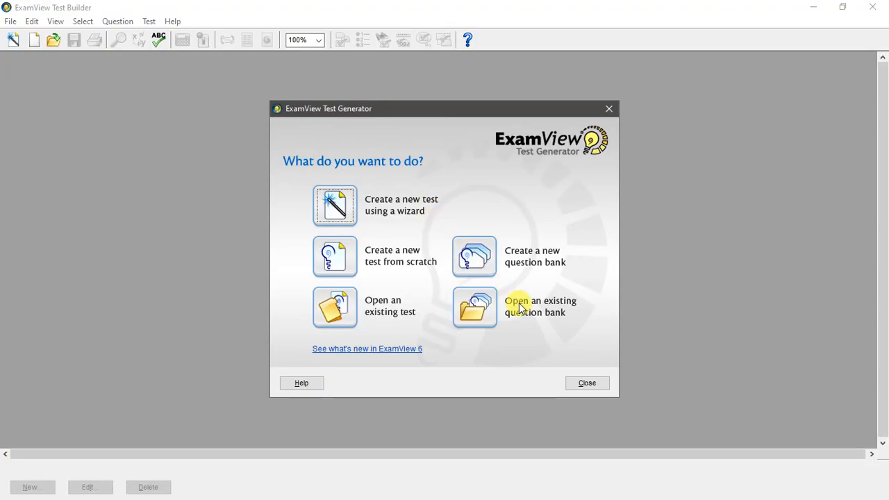
Open the existing question bank SOAL TKJ KELAS XI RTF from BANK SOAL on DATA2 (F:) and look through its questions.
click(466, 316)
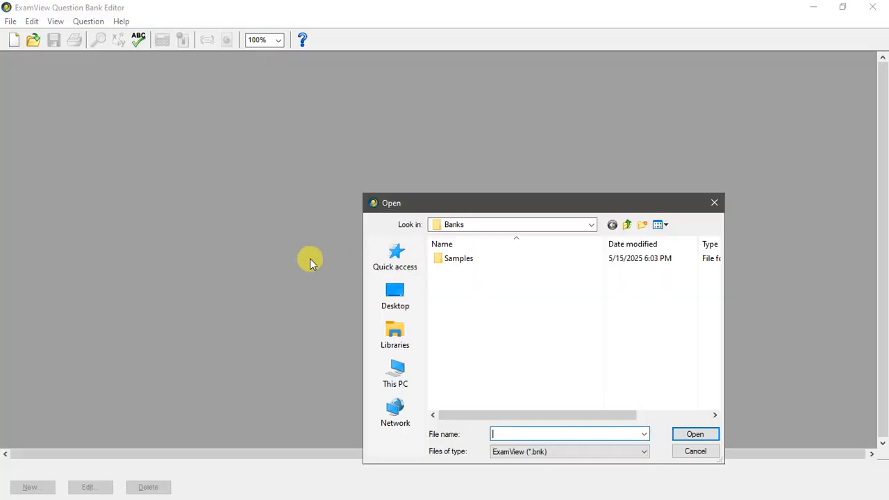
click(396, 375)
scroll(462, 338, down, 5)
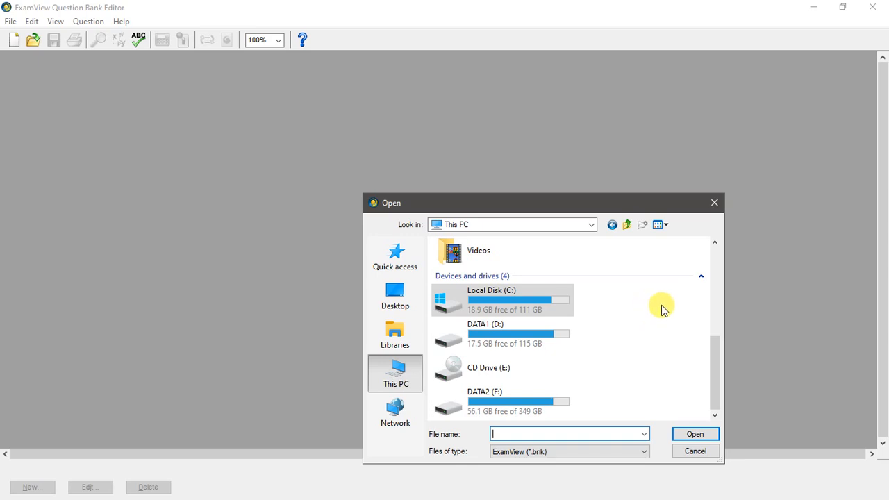
double_click(514, 393)
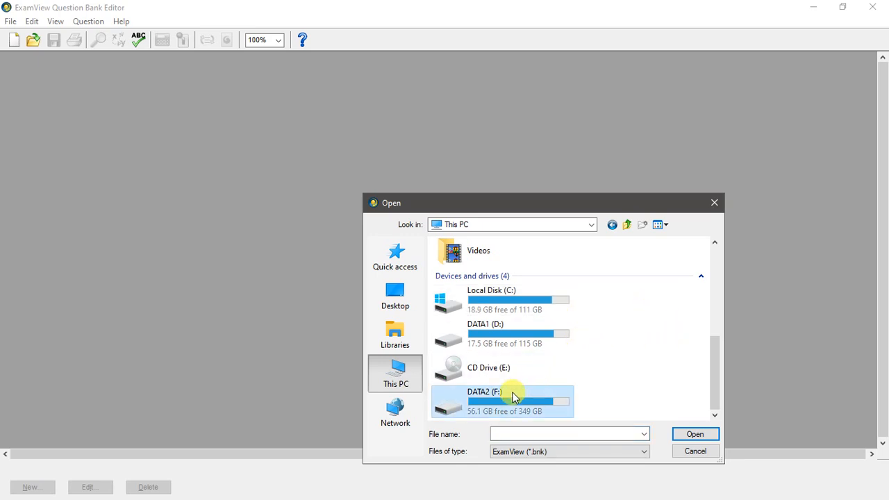
scroll(486, 361, down, 5)
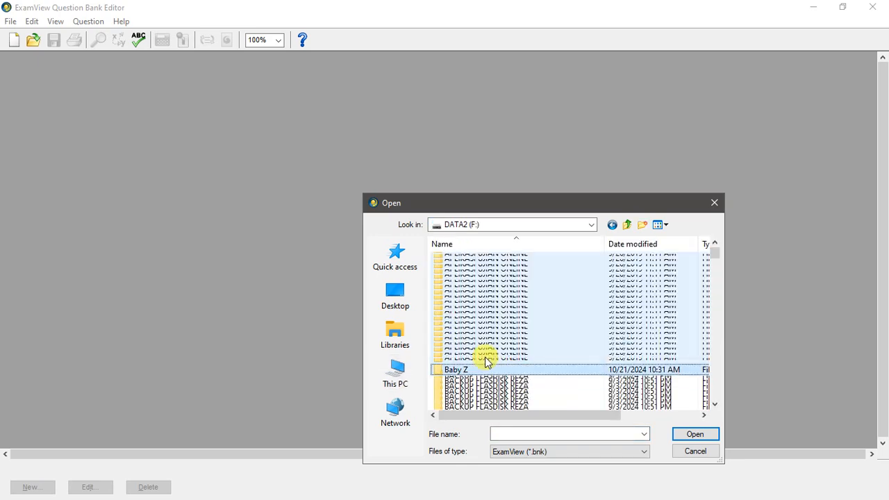
double_click(482, 259)
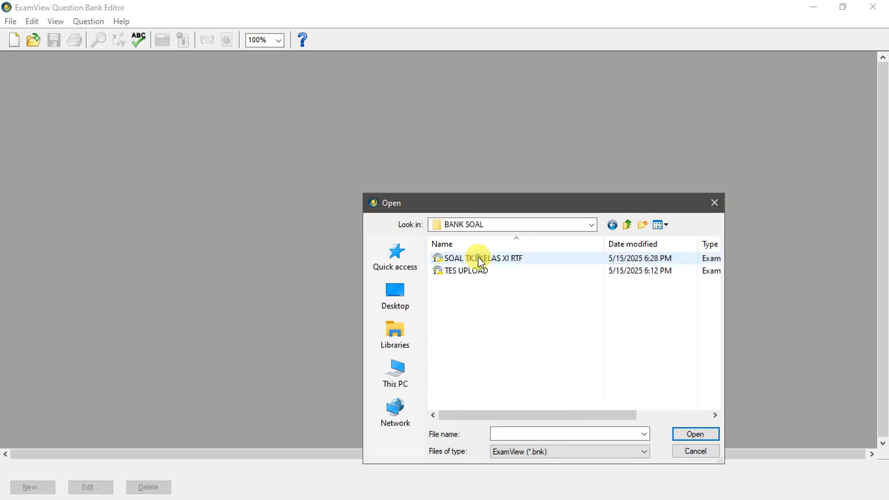
click(480, 259)
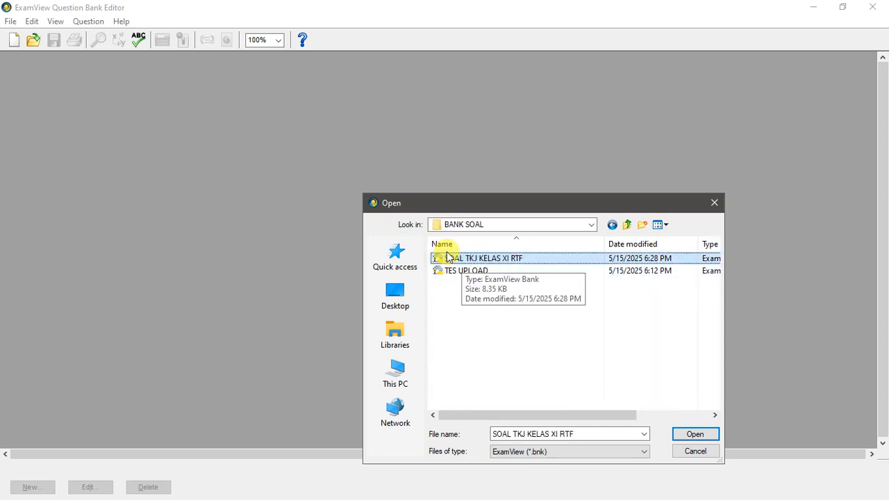
drag(467, 203, 404, 73)
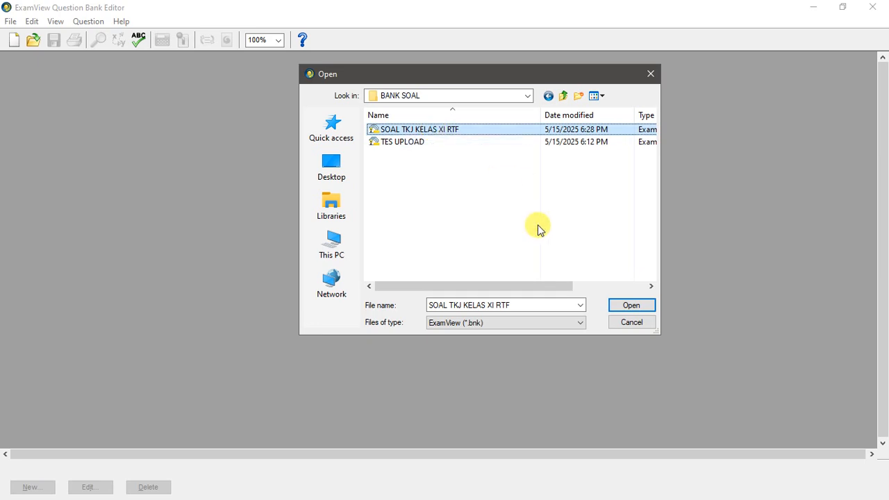
click(622, 305)
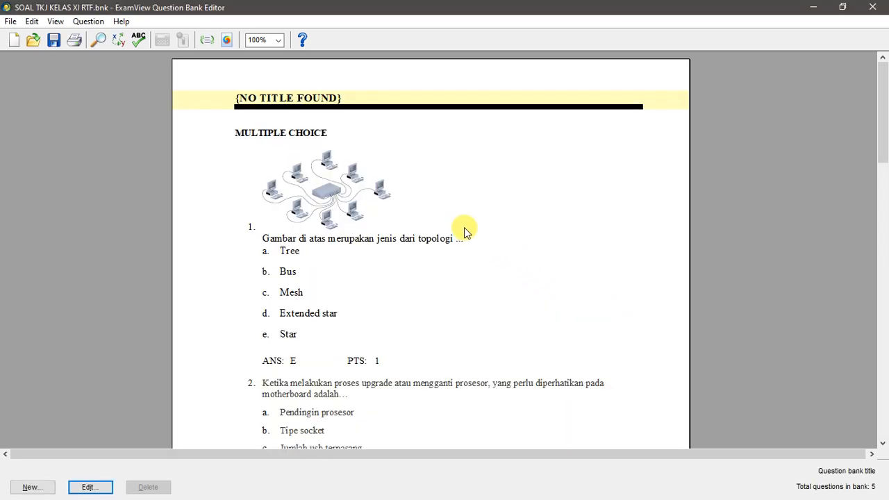
scroll(466, 231, down, 8)
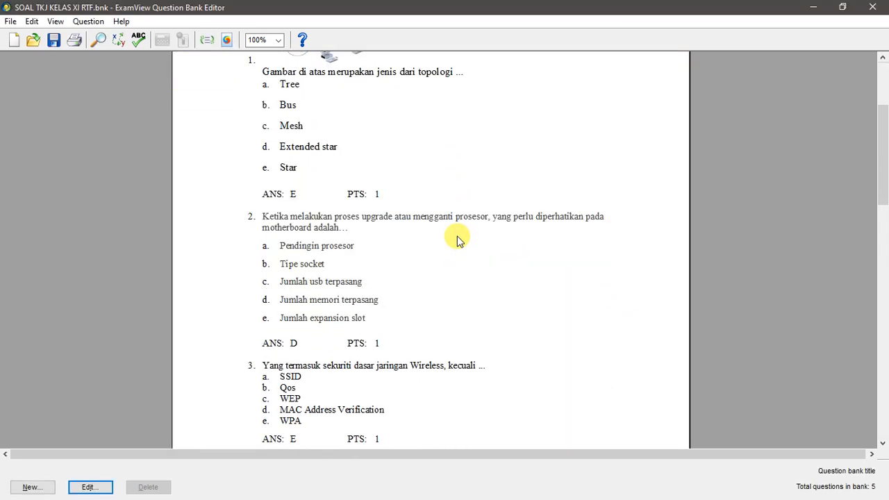
scroll(457, 239, down, 6)
scroll(455, 238, up, 10)
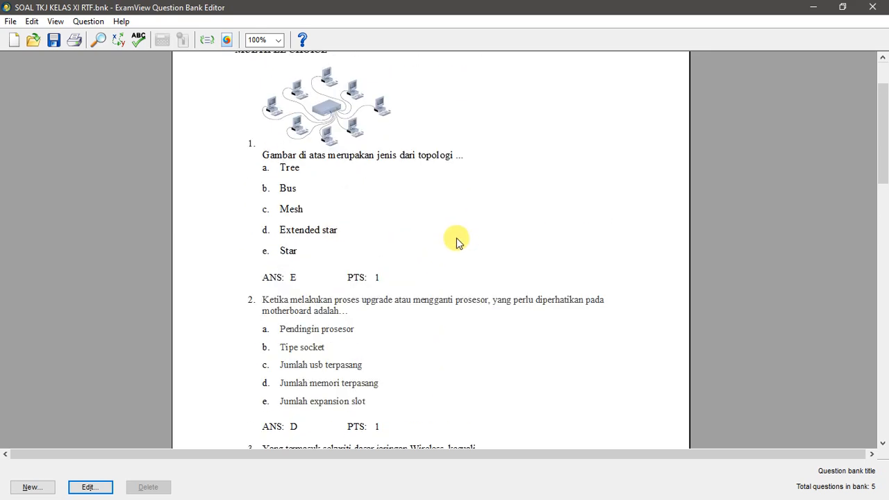
scroll(456, 239, down, 3)
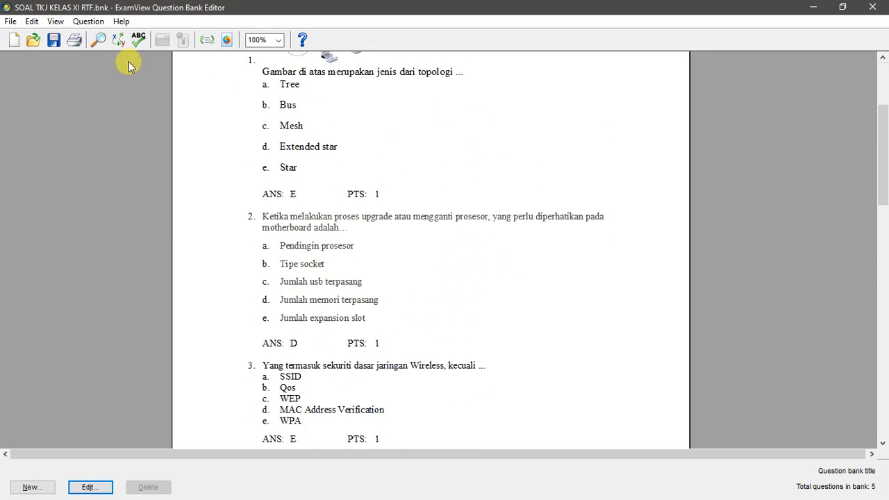
Start a Blackboard 6.0-7.0 export of the question bank, saved as UPLOAD SOAL TKJ KELAS XI in BANK SOAL on DATA2 (F:).
click(9, 22)
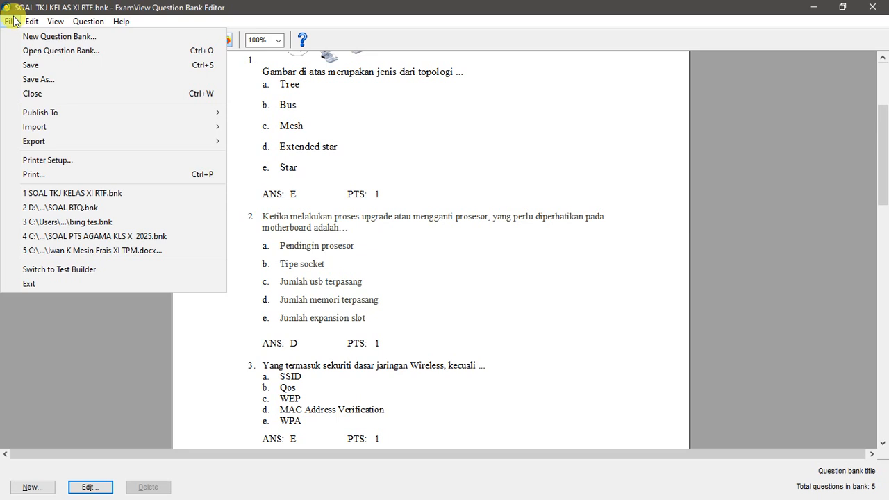
mouse_move(139, 141)
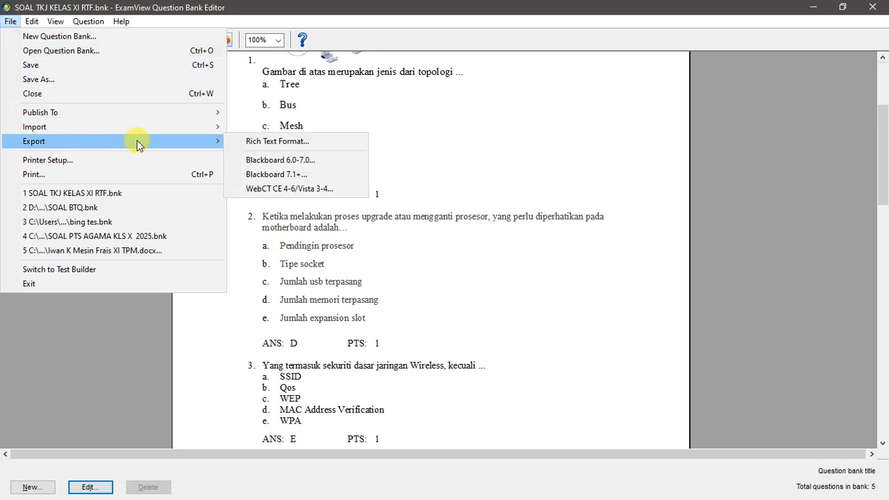
click(338, 161)
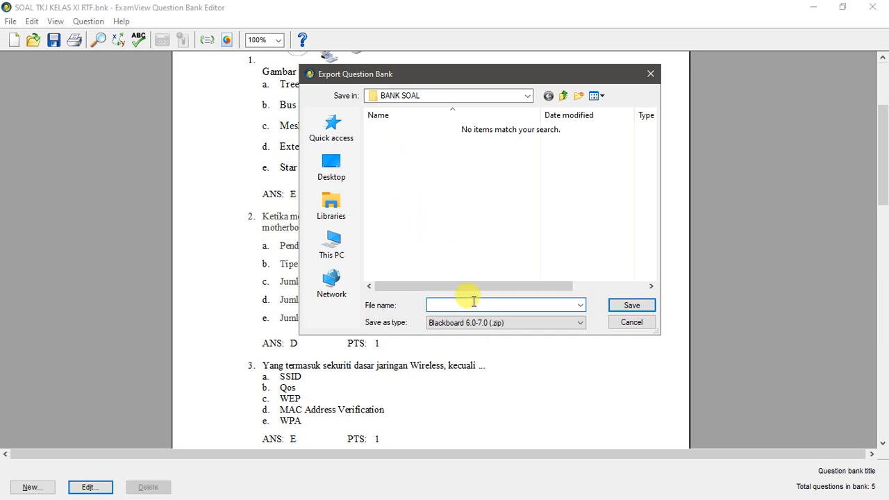
click(334, 241)
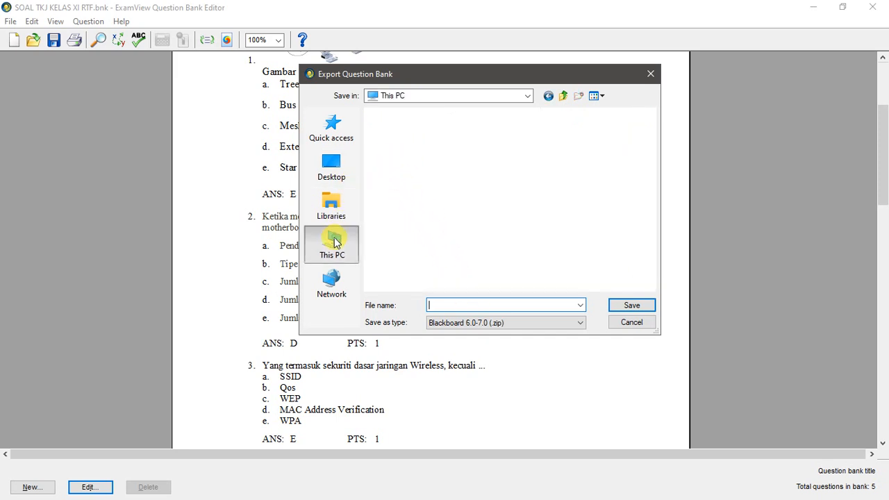
scroll(452, 223, down, 5)
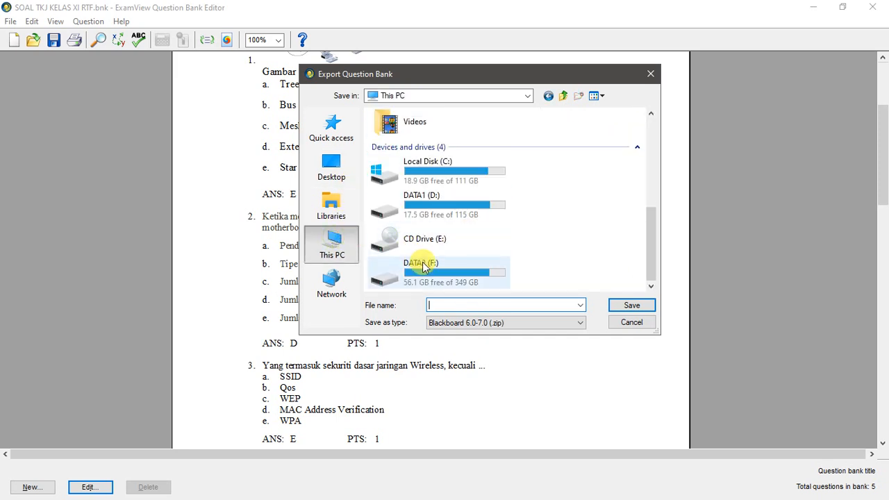
double_click(425, 264)
click(445, 203)
scroll(444, 202, down, 4)
double_click(415, 129)
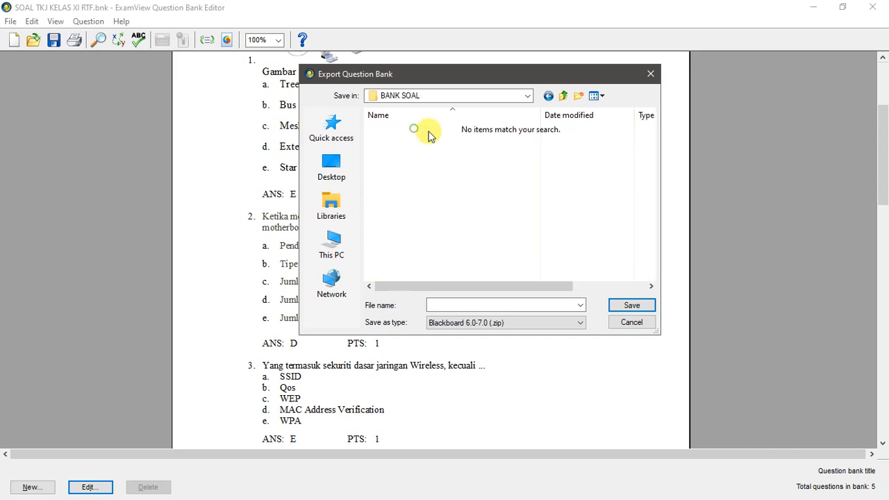
click(487, 304)
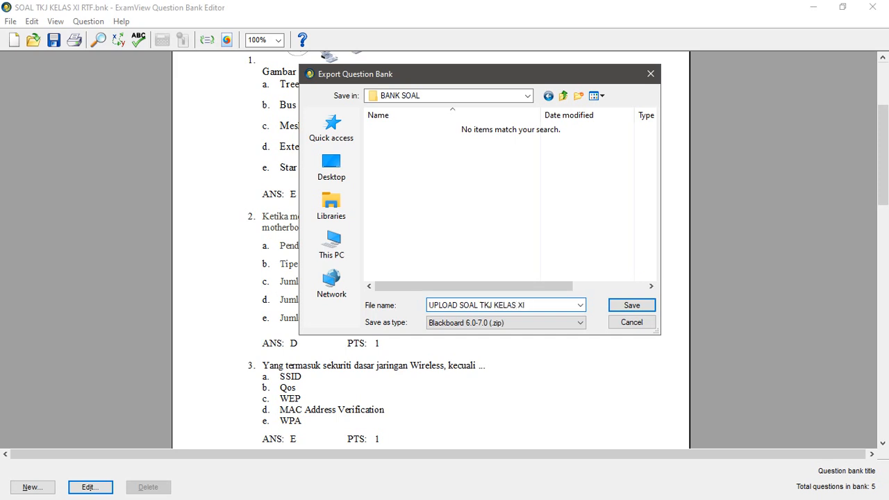
click(618, 305)
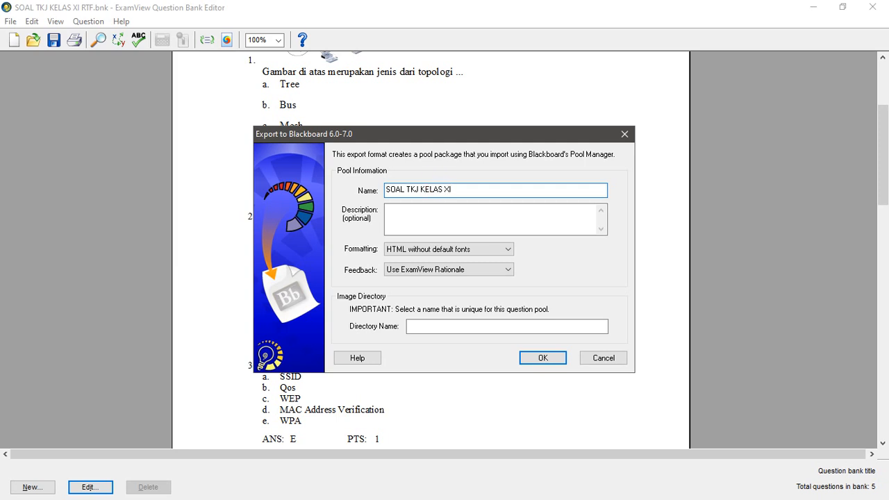
Set the image directory name to SOAL TKJ KELAS XI and complete the Blackboard export.
drag(464, 189, 366, 175)
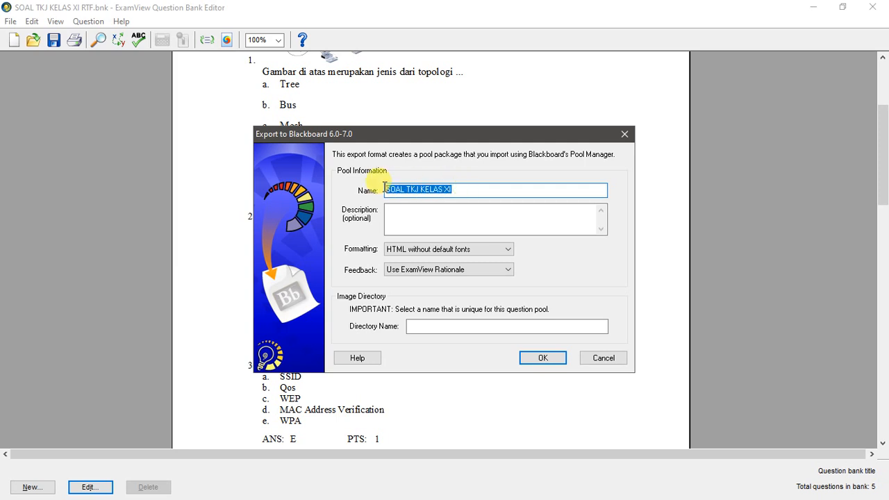
click(445, 327)
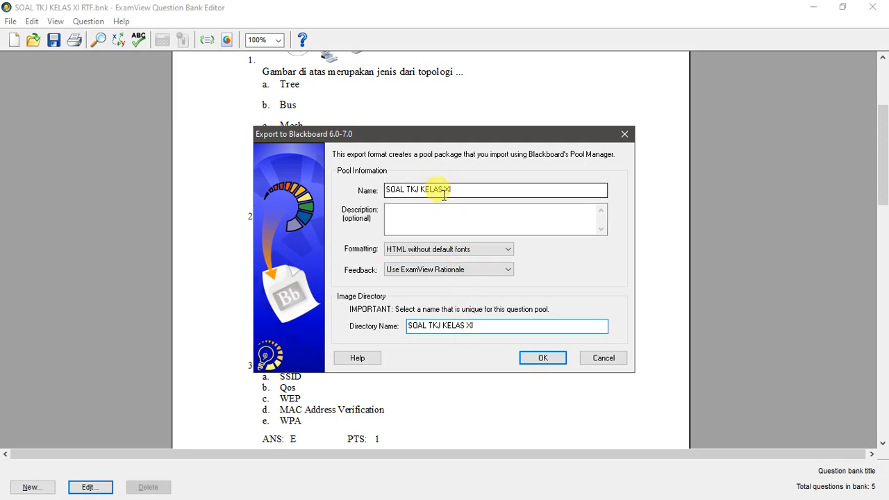
click(542, 359)
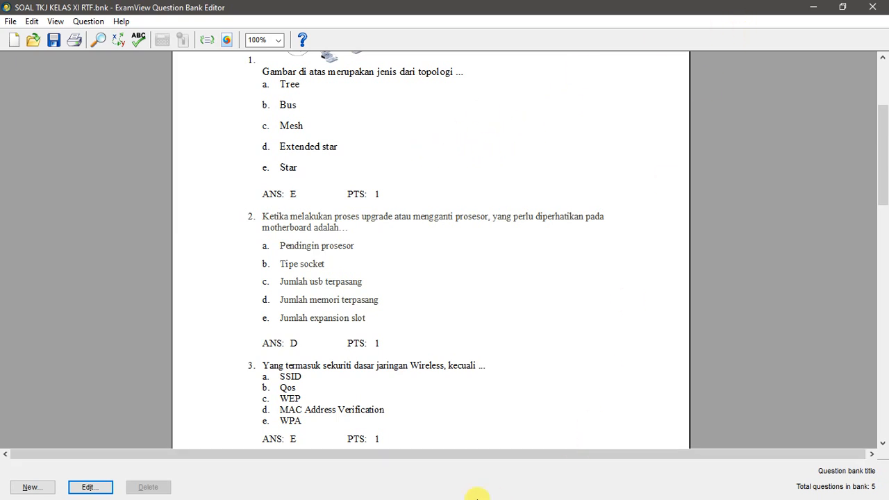
Switch to the E-Learning SMEKTHREE site in Chrome and log out of the current account.
key(super)
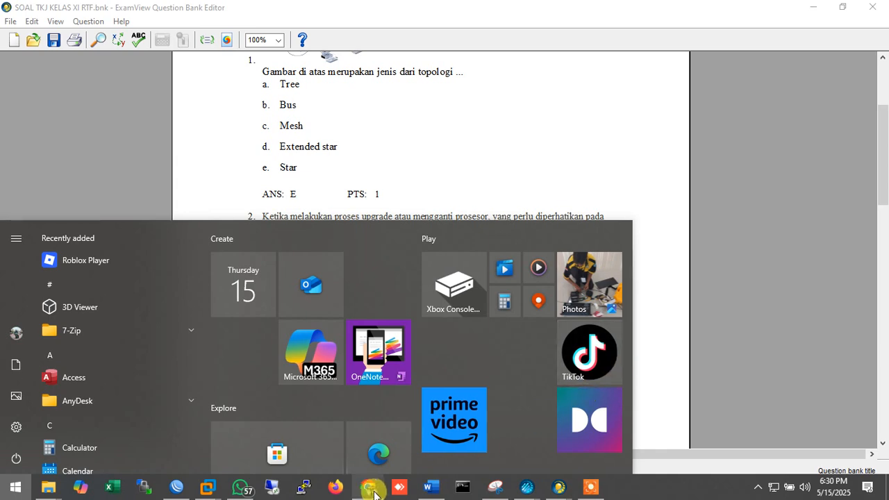
click(368, 486)
scroll(614, 194, up, 4)
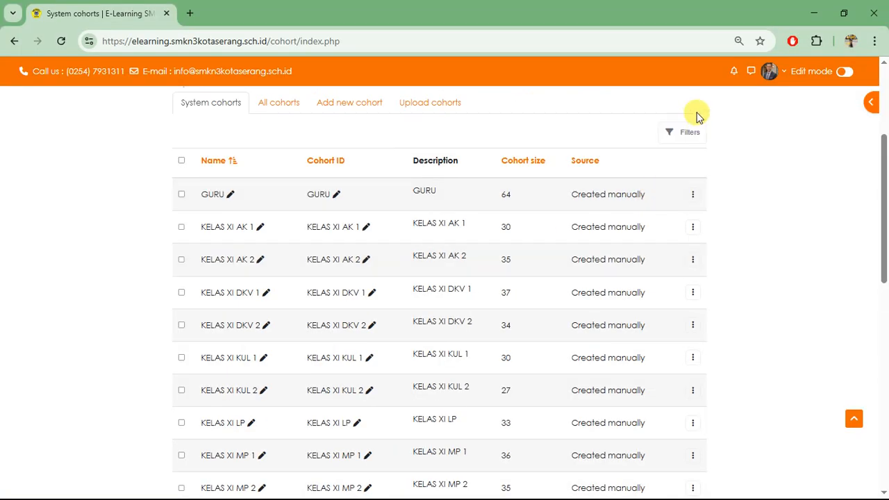
click(769, 71)
click(709, 282)
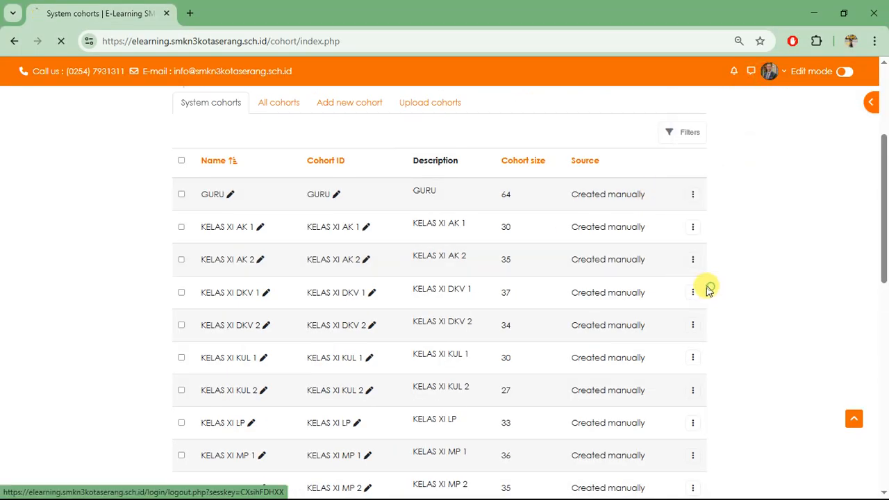
Log in to the e-learning site with the teacher account's username and password.
click(420, 340)
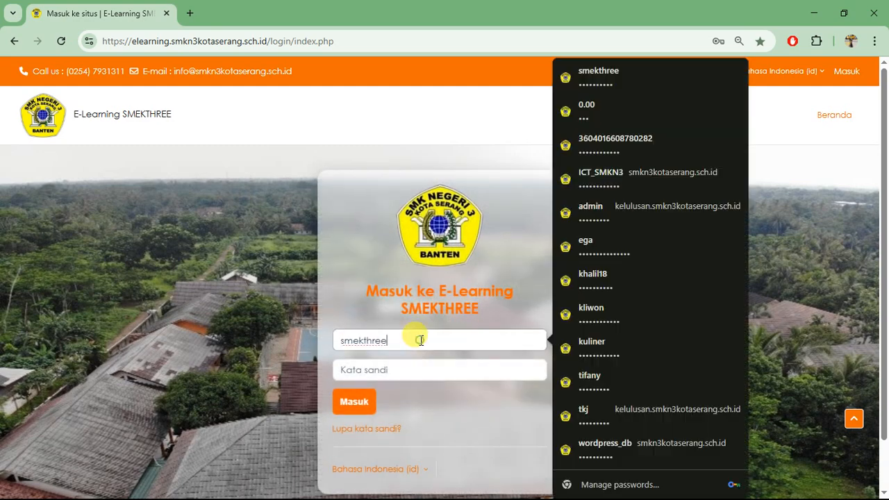
click(609, 141)
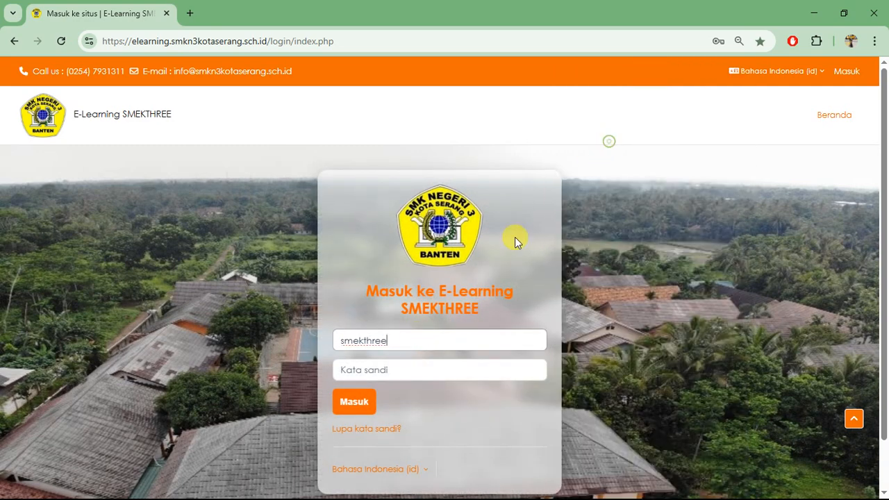
text(••••)
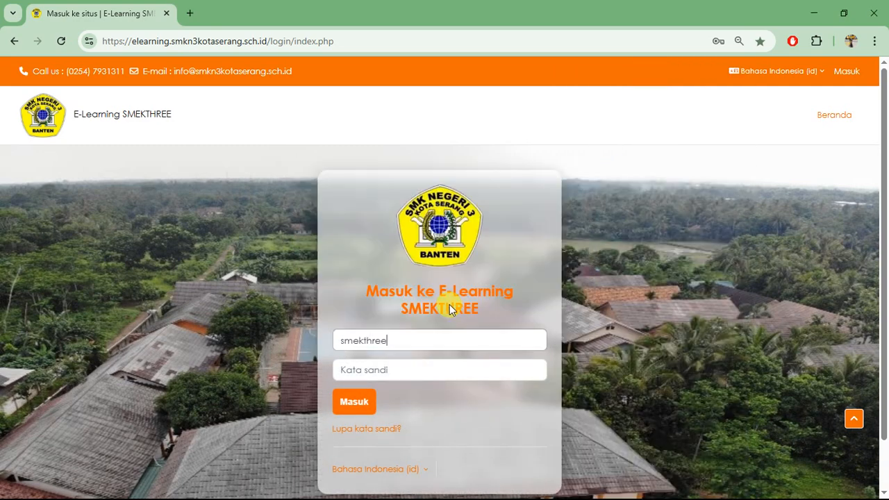
click(368, 403)
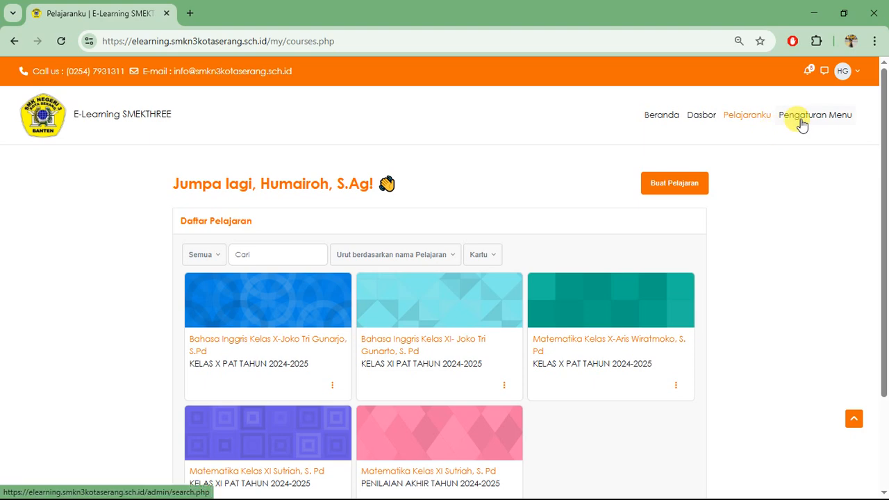
Open the Bahasa Inggris Kelas X course with category KELAS X PAT TAHUN 2024-2025 from the Pelajaranku course list.
click(802, 123)
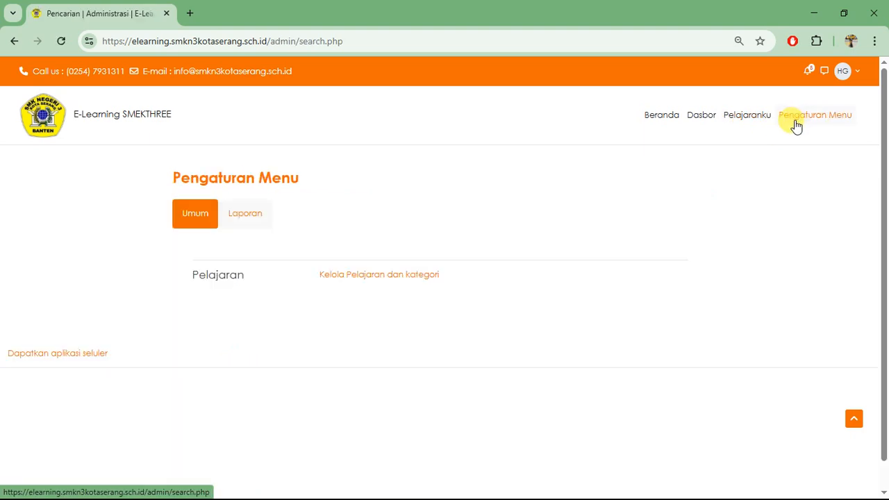
click(730, 118)
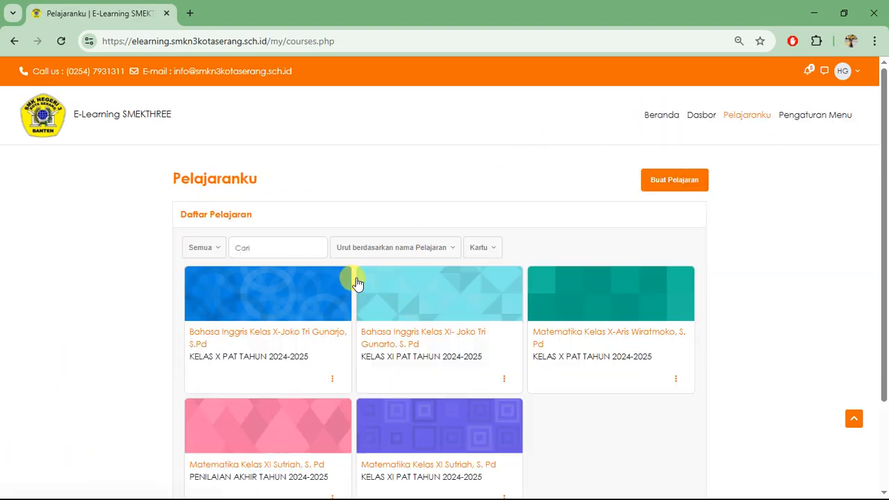
scroll(405, 286, down, 2)
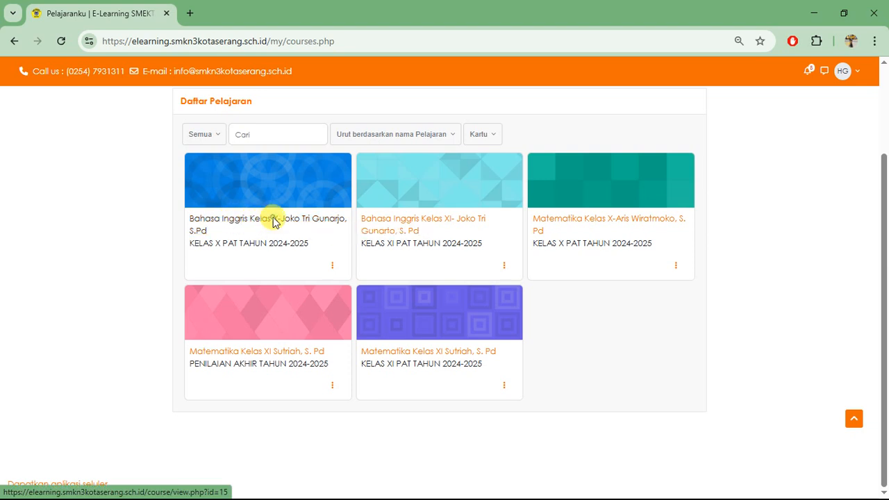
click(294, 221)
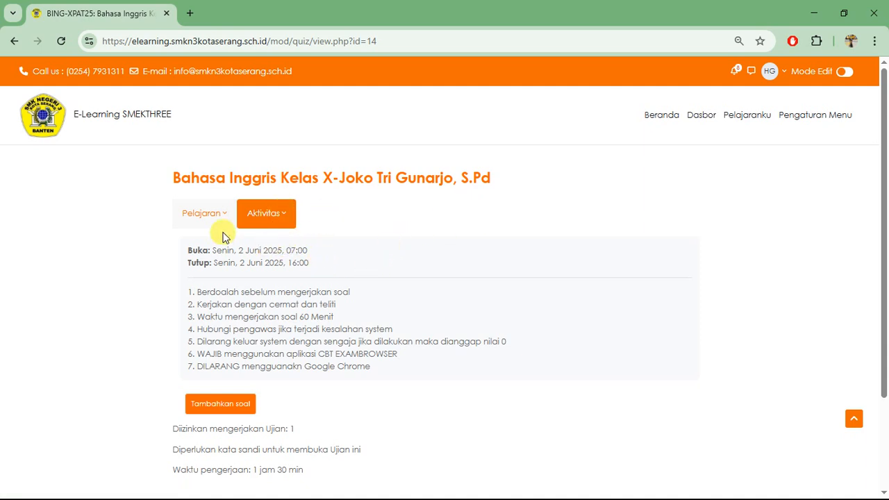
Open the import page of the course's question bank and select Blackboard as the file format.
click(220, 225)
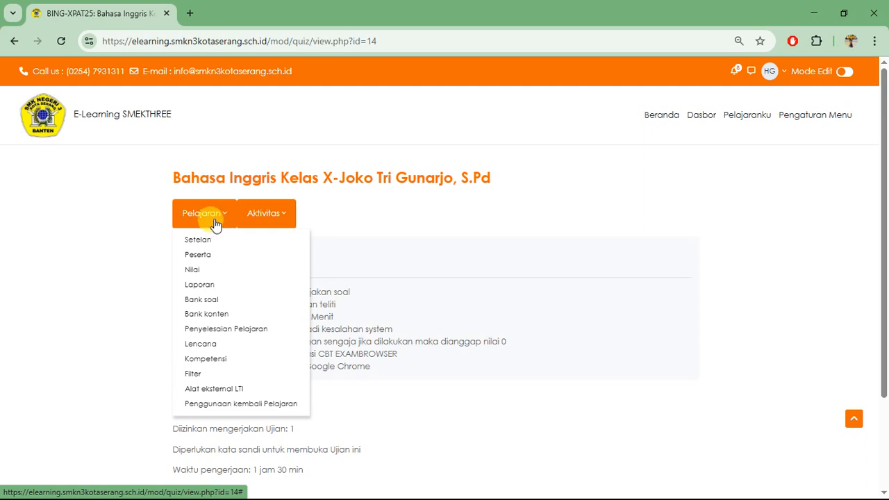
click(368, 226)
click(222, 221)
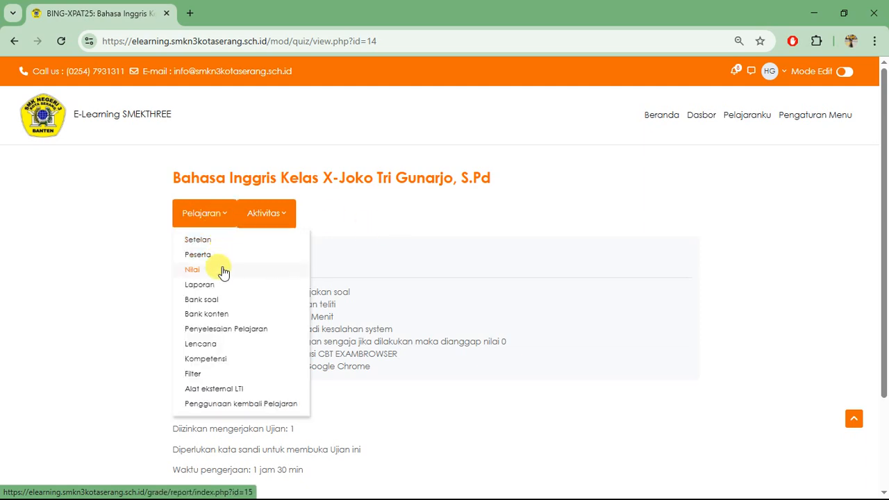
click(211, 302)
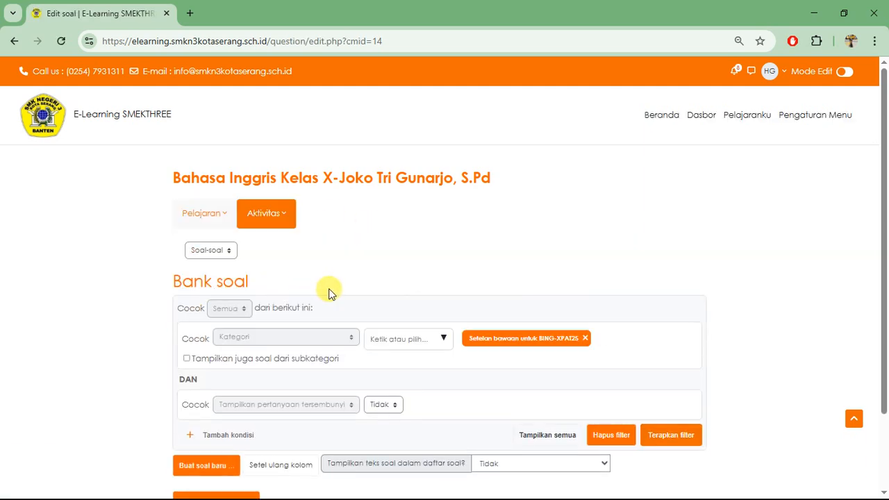
scroll(330, 293, down, 1)
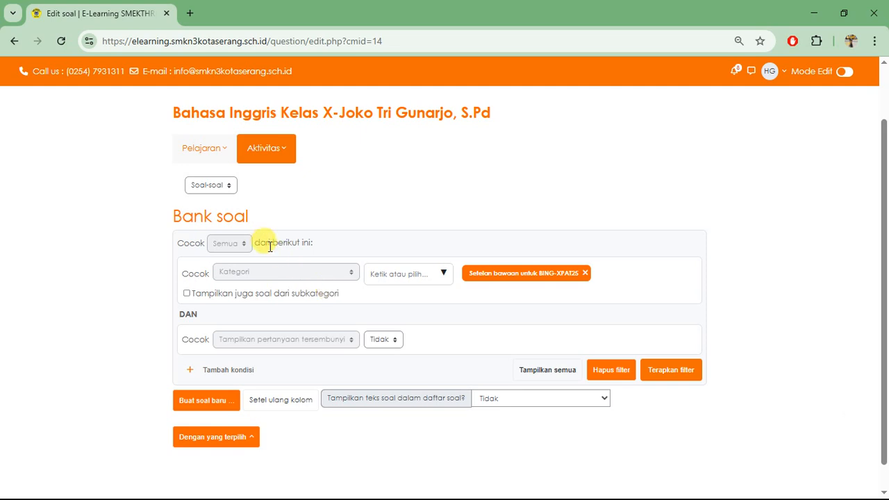
click(211, 185)
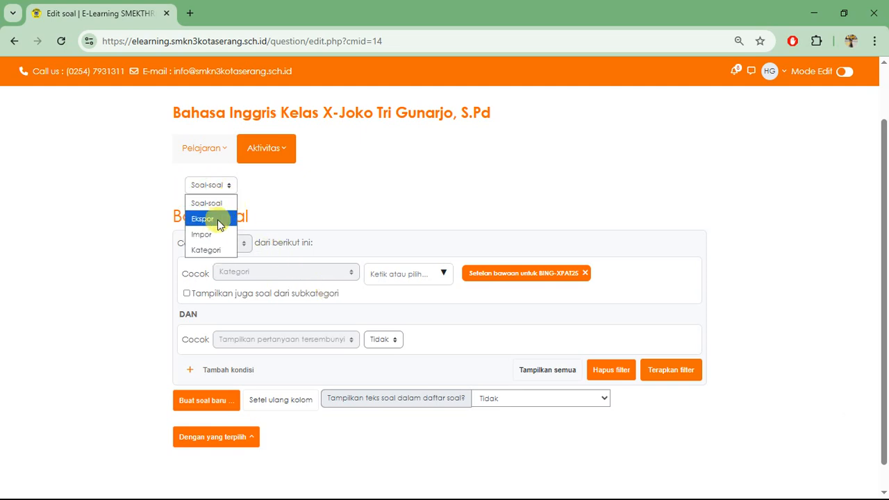
click(212, 237)
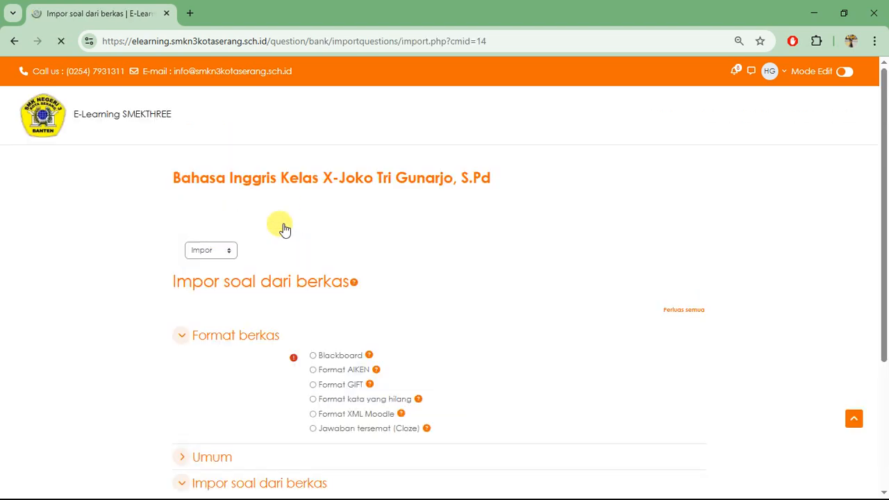
scroll(445, 296, down, 3)
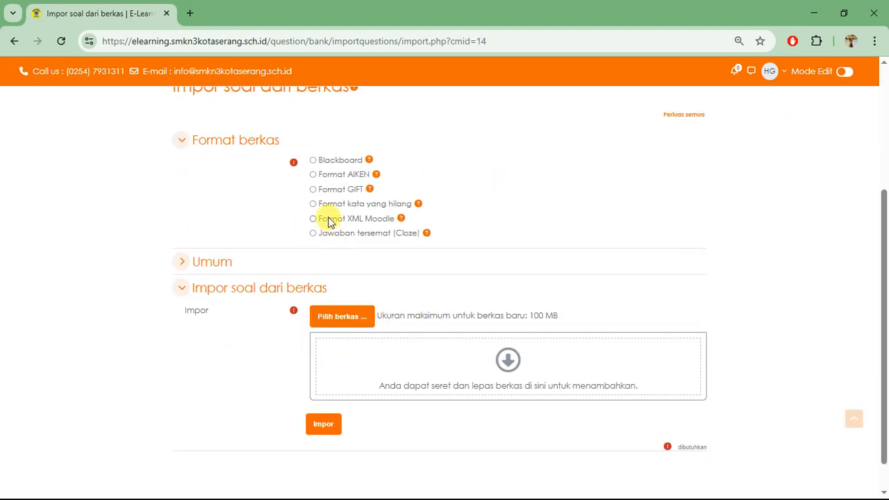
click(335, 162)
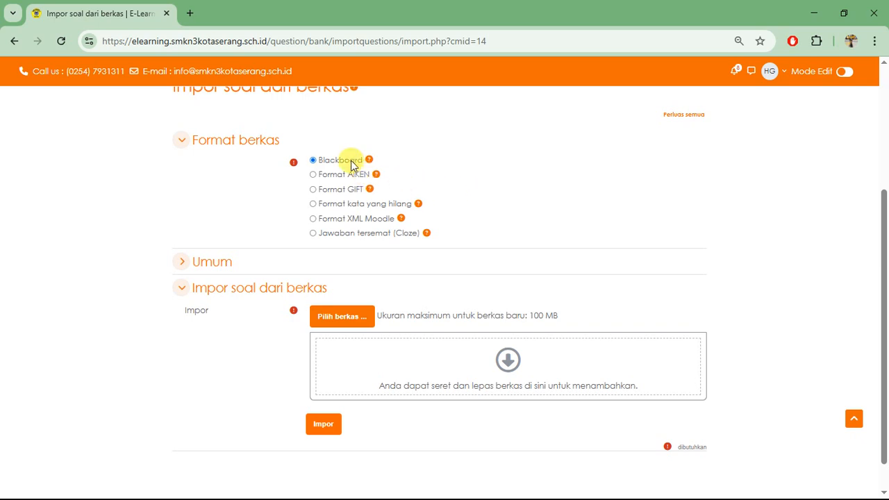
Upload UPLOAD SOAL TKJ KELAS XI.zip from BANK SOAL on DATA2 (F:) as the question file to import.
click(355, 326)
click(388, 245)
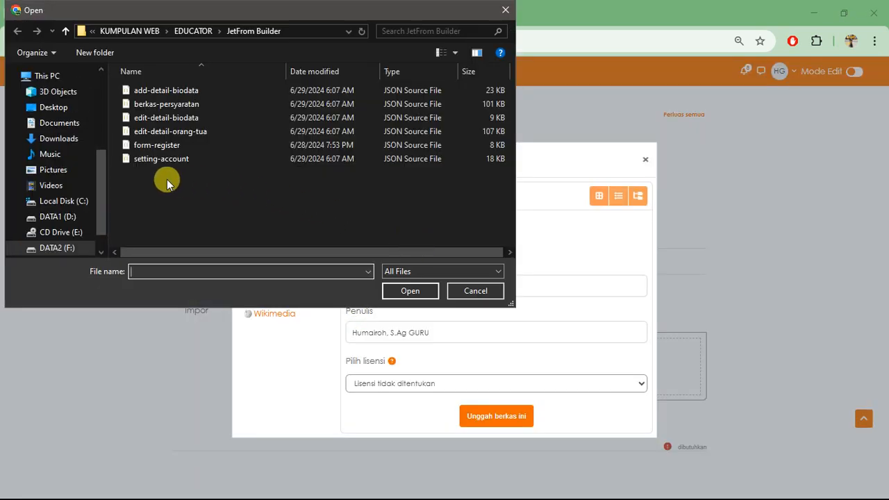
scroll(81, 221, up, 1)
scroll(94, 192, down, 2)
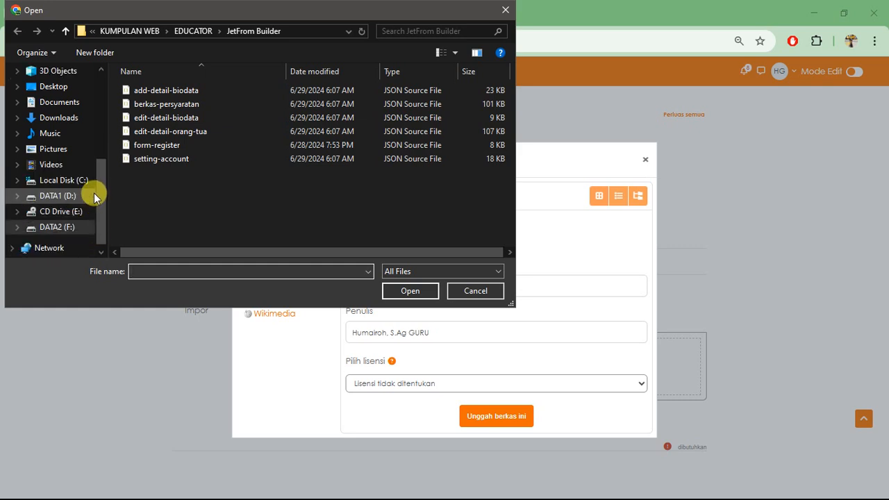
click(82, 229)
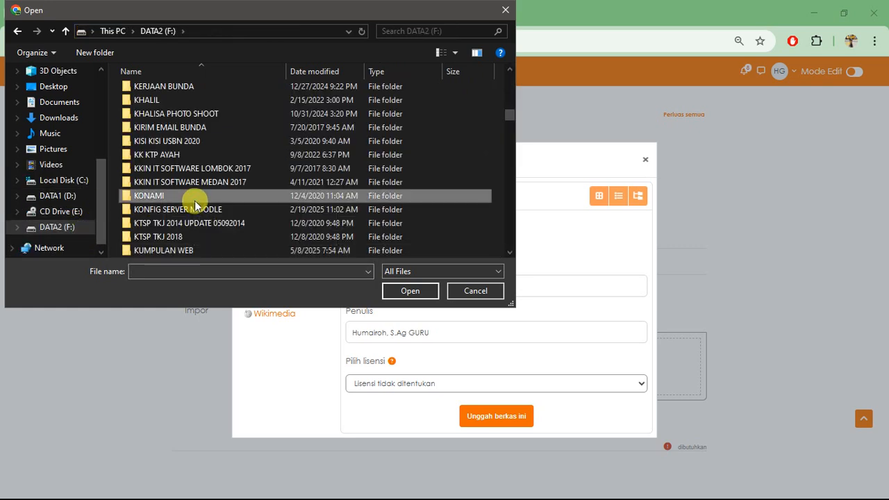
key(b)
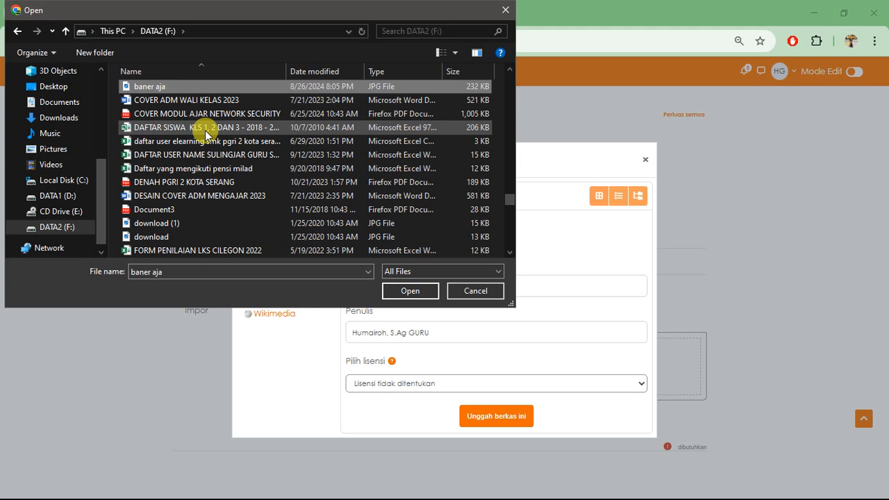
key(b)
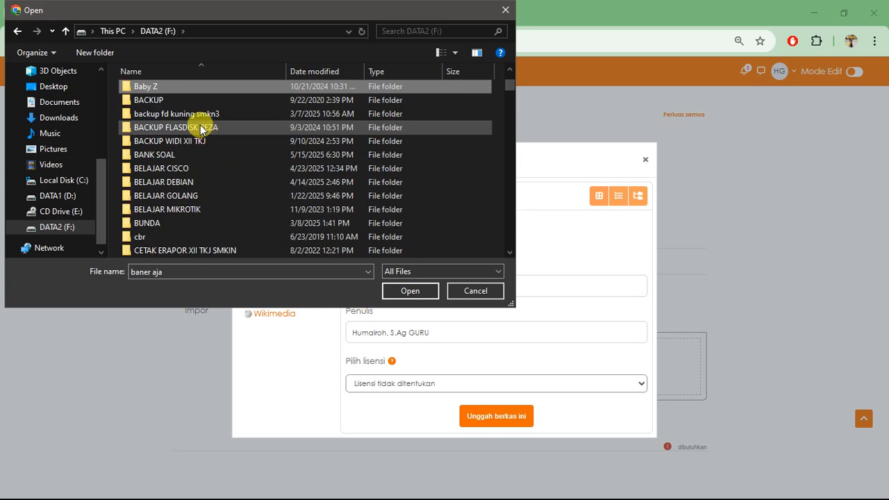
double_click(177, 152)
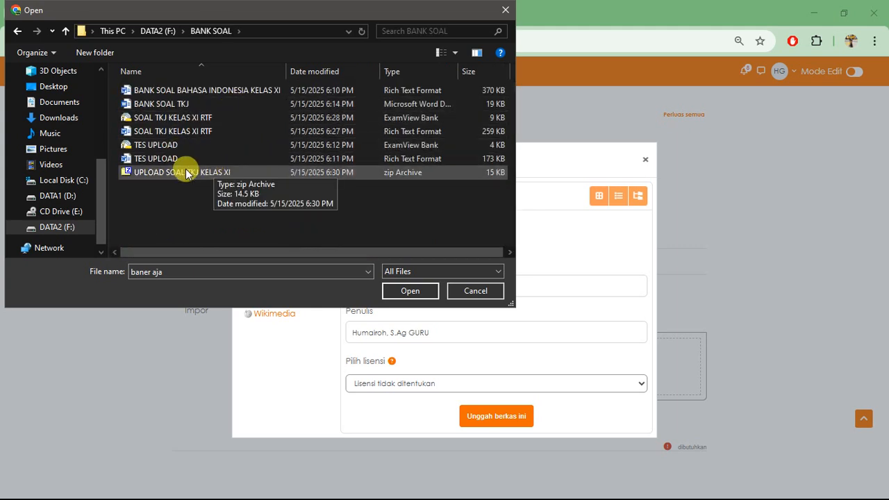
click(212, 172)
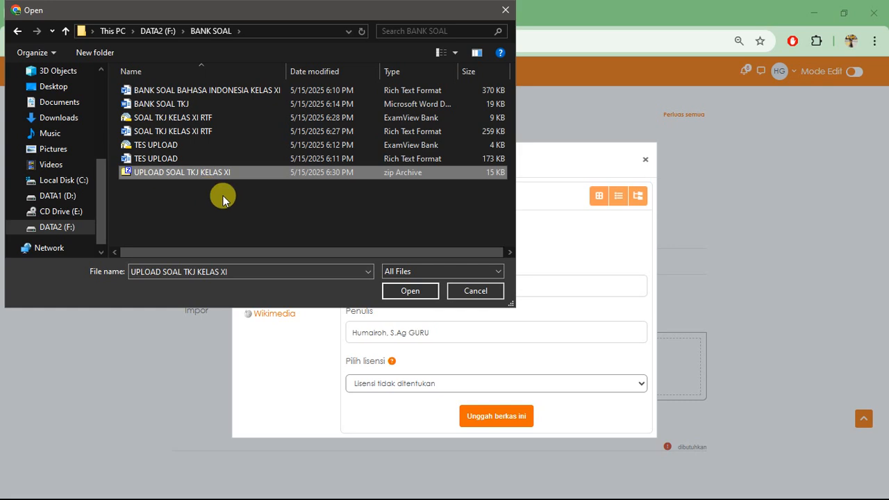
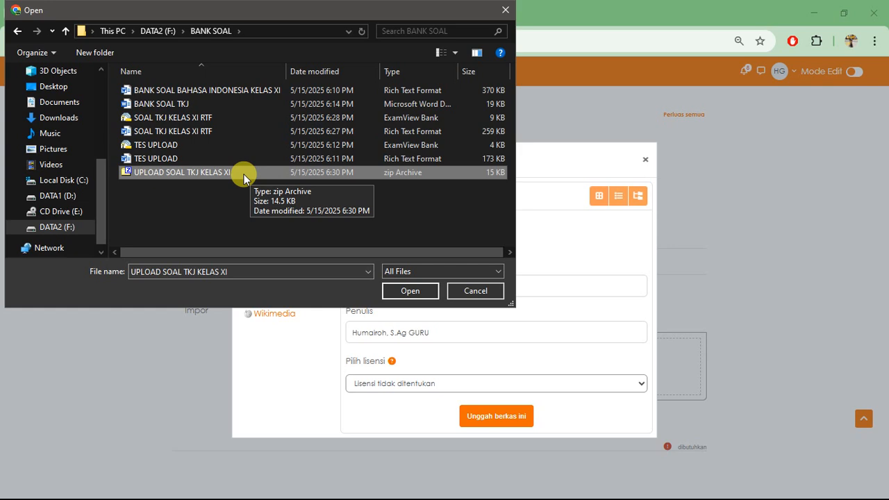
click(400, 289)
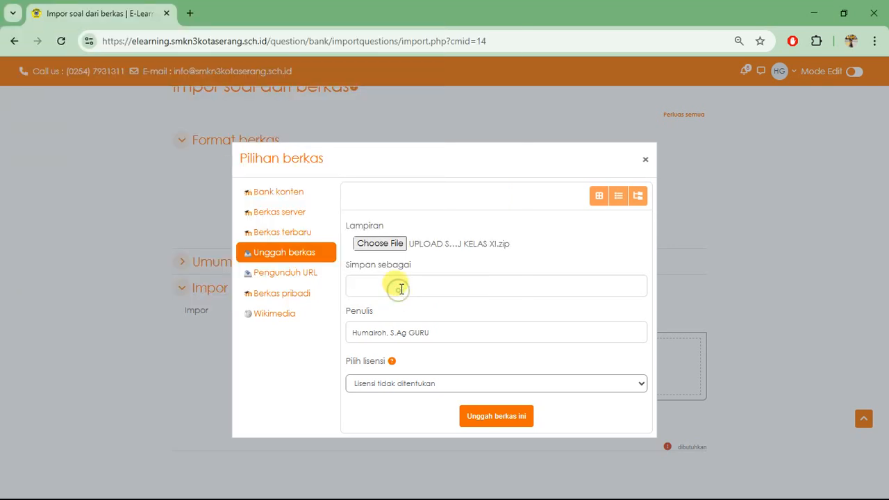
click(491, 418)
Import the questions from the uploaded zip, check the imported list, and continue to the question bank.
scroll(491, 276, down, 1)
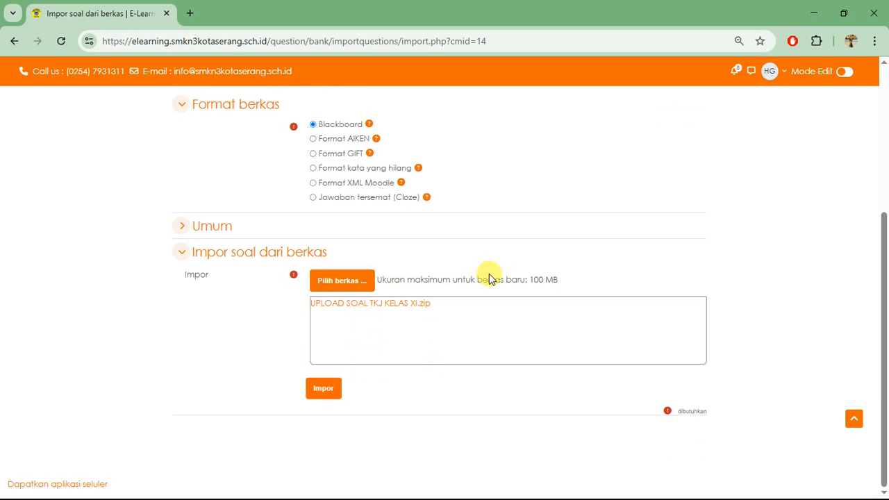
click(327, 393)
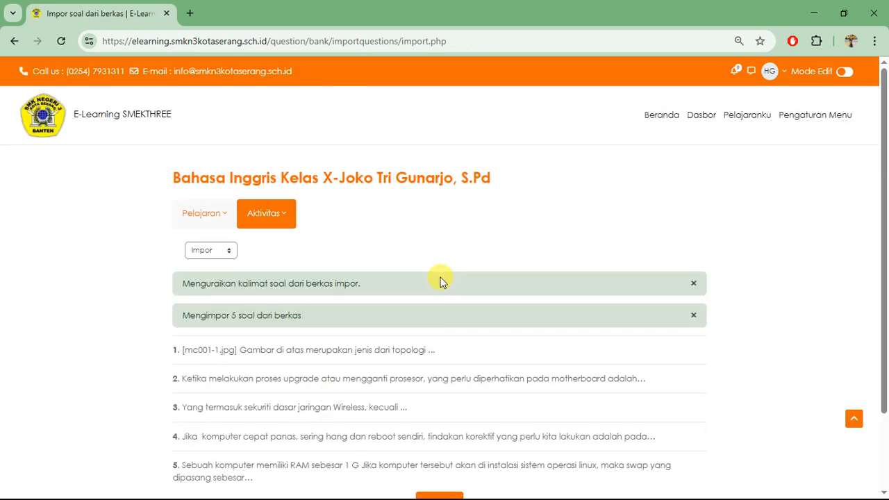
scroll(443, 280, down, 2)
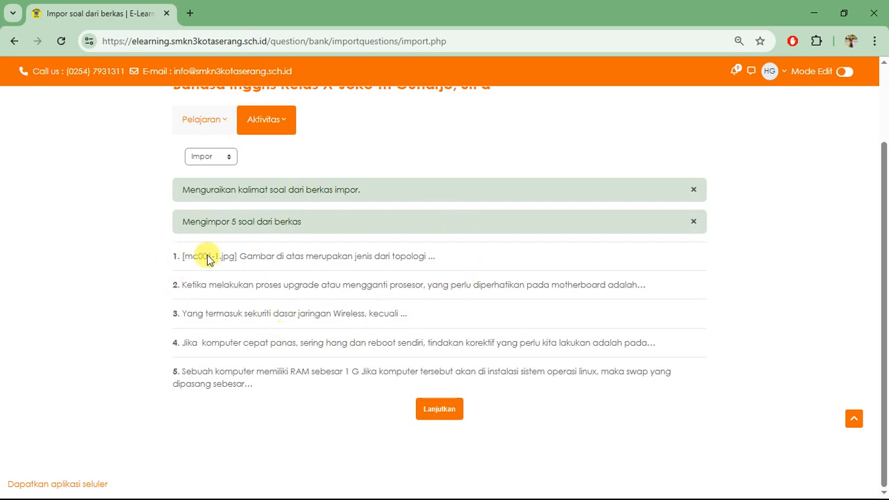
click(440, 411)
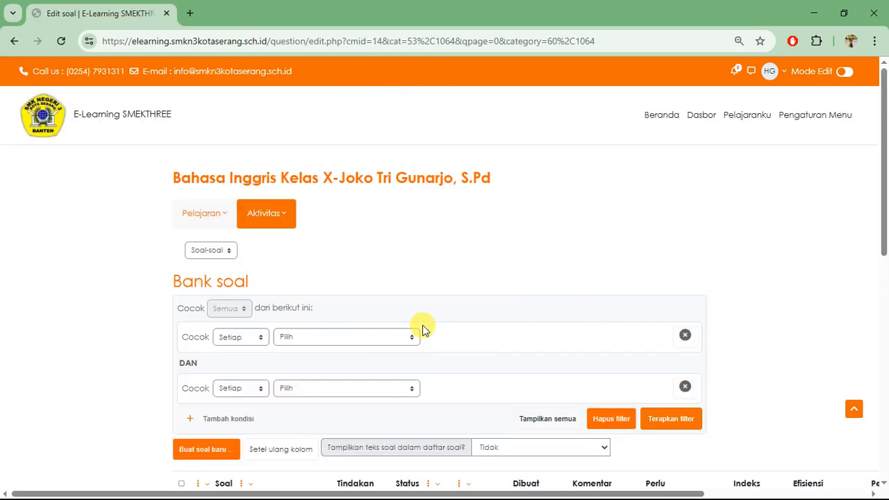
Open a preview of the imported question "Gambar di atas merupakan jenis dari topologi ..." from the question bank list.
scroll(426, 328, down, 3)
scroll(416, 327, down, 3)
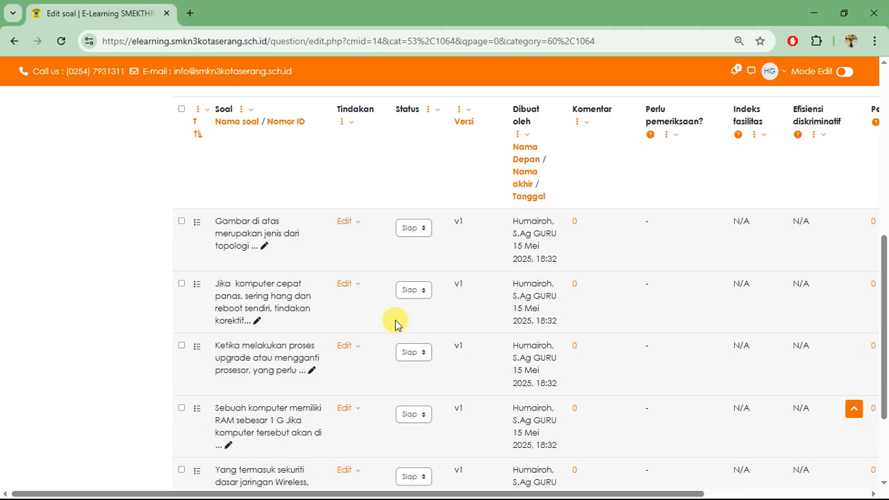
scroll(368, 299, down, 1)
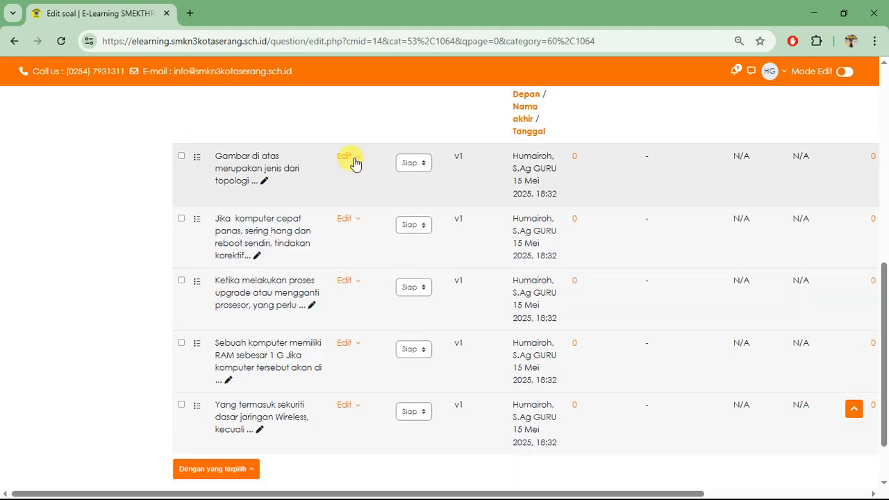
click(346, 157)
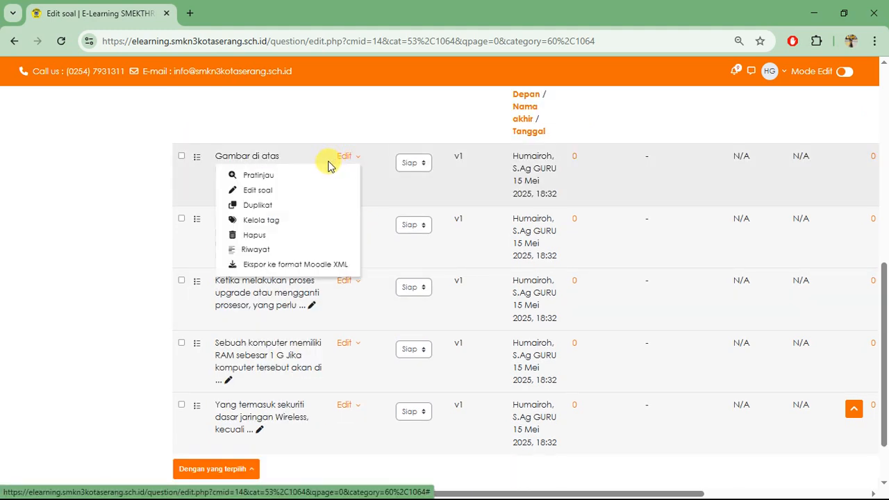
click(347, 161)
click(346, 160)
click(284, 175)
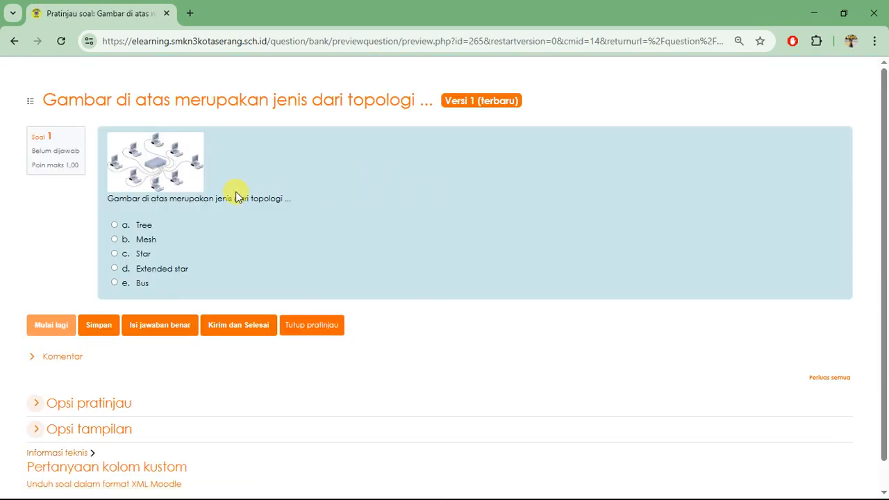
Examine the topology question's image, text and answer options, trying option a. Tree and c. Star as answers.
key(ctrl+plus)
key(ctrl+plus)
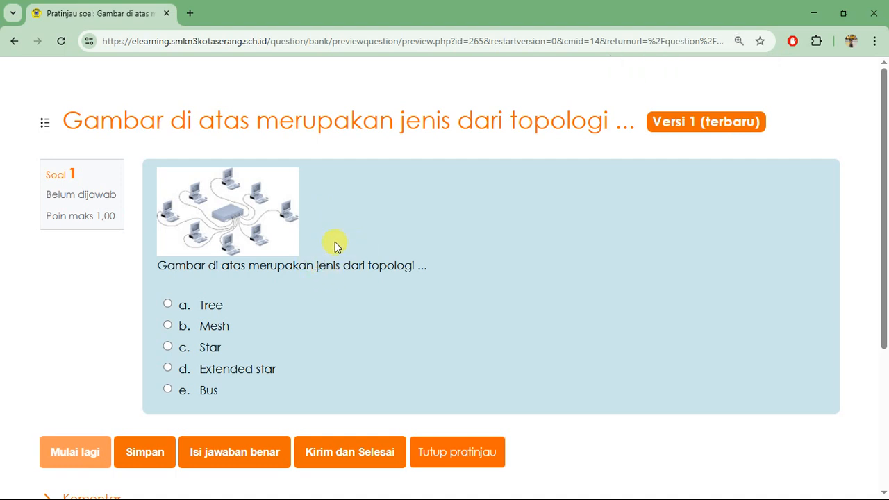
drag(158, 267, 429, 267)
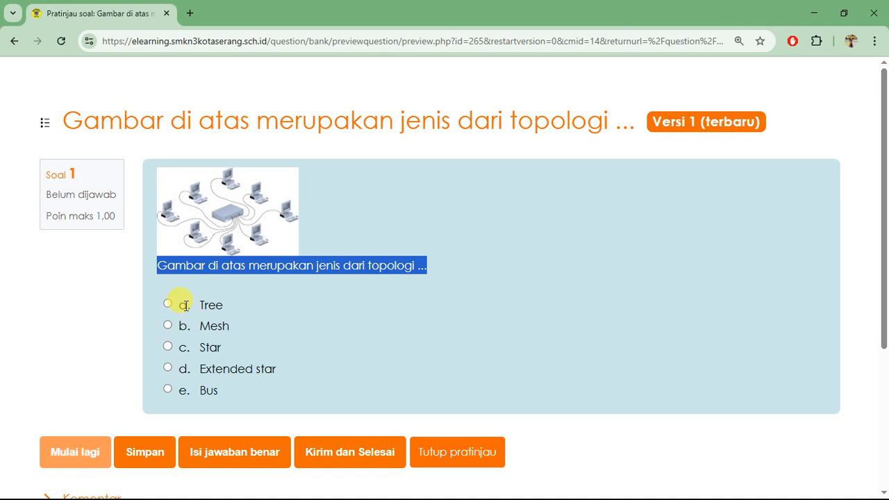
drag(185, 305, 207, 306)
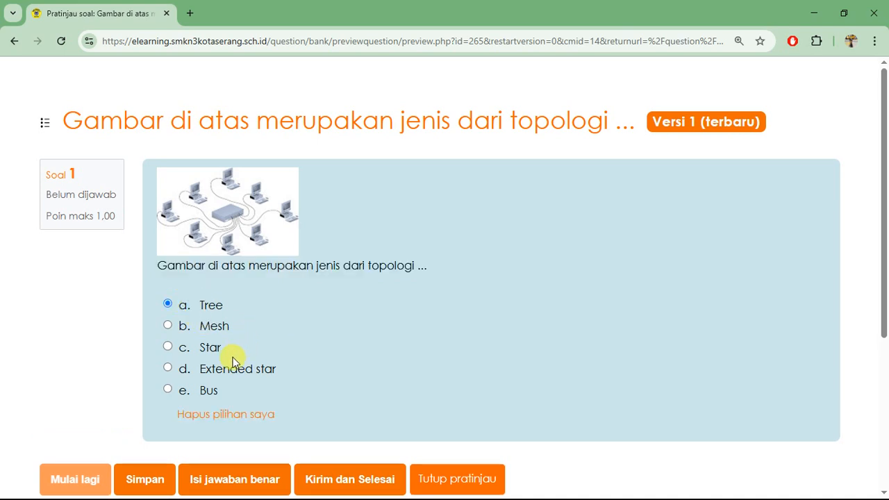
click(168, 346)
scroll(295, 320, down, 1)
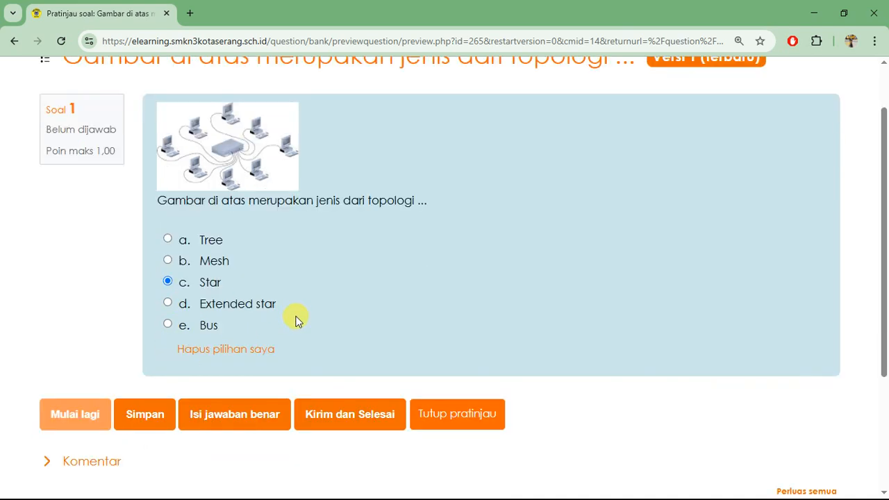
scroll(215, 254, up, 1)
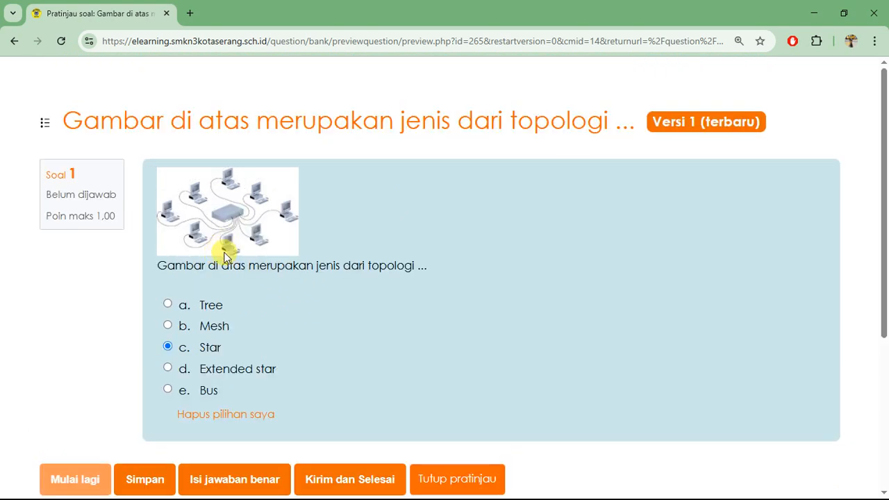
Return to the question bank and preview the question starting "Jika komputer cepat panas, sering hang dan reboot sendiri".
click(14, 41)
scroll(305, 238, up, 4)
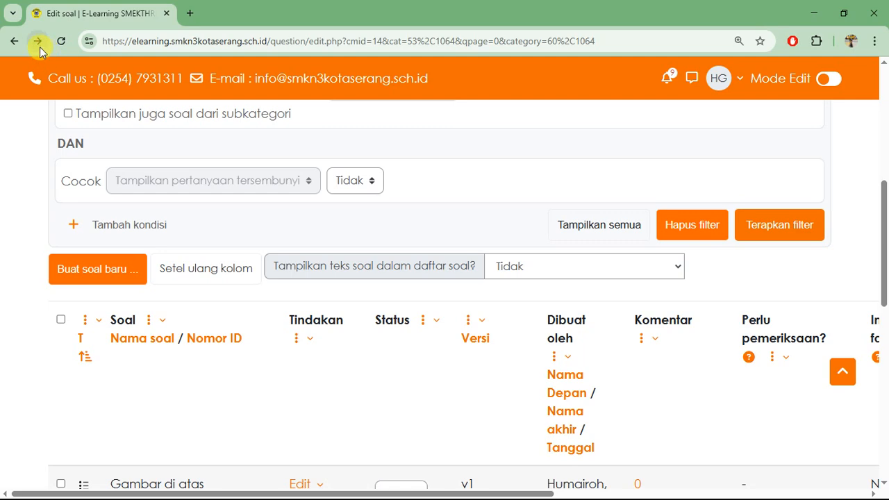
scroll(327, 258, down, 2)
scroll(322, 299, down, 2)
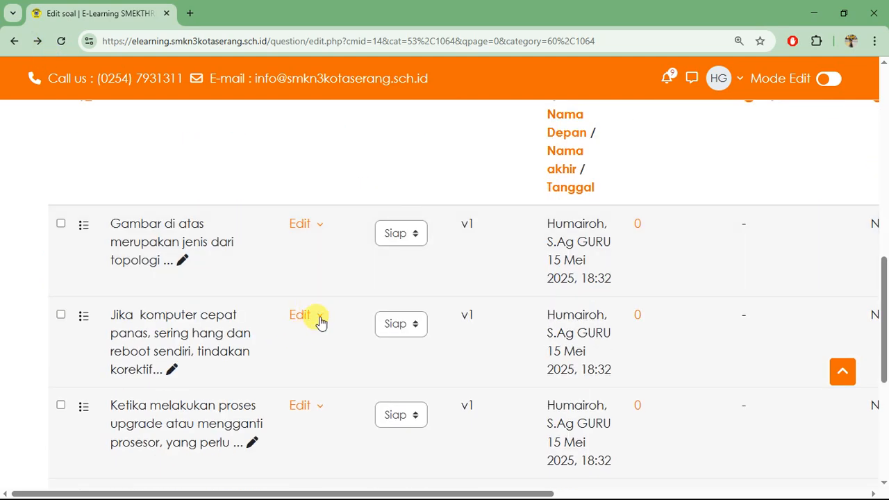
click(317, 318)
click(226, 345)
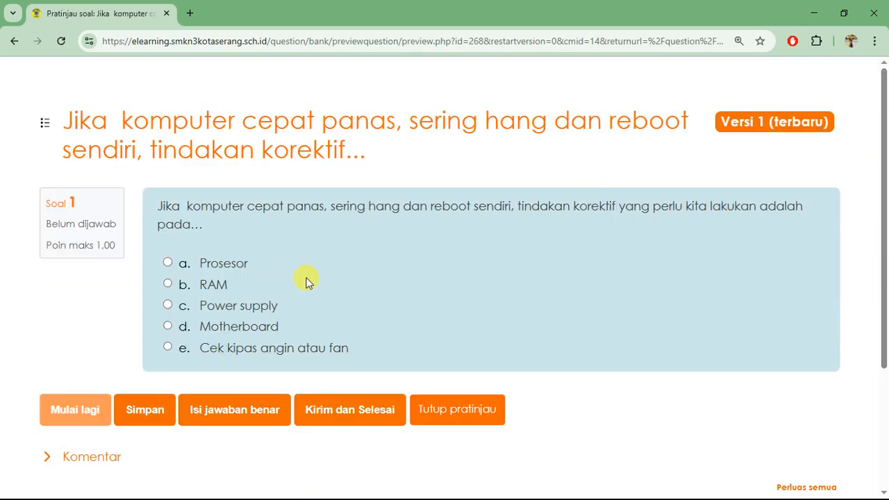
Go back to the question list and preview the question starting "Ketika melakukan proses upgrade atau mengganti prosesor".
click(14, 41)
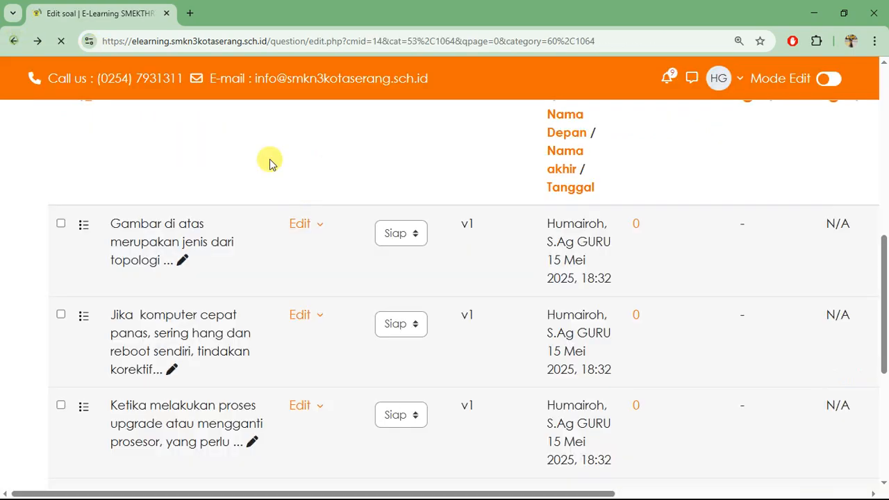
scroll(337, 278, down, 3)
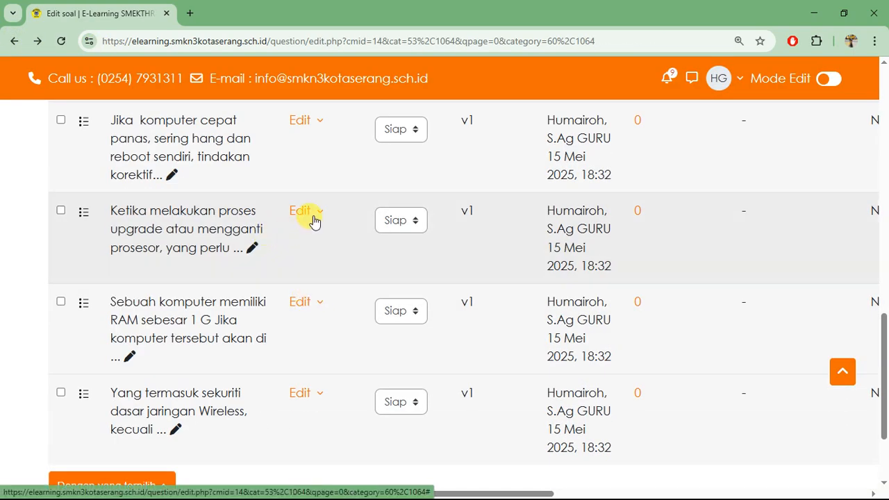
key(ctrl+minus)
key(ctrl+minus)
key(ctrl+minus)
key(ctrl+minus)
key(ctrl+minus)
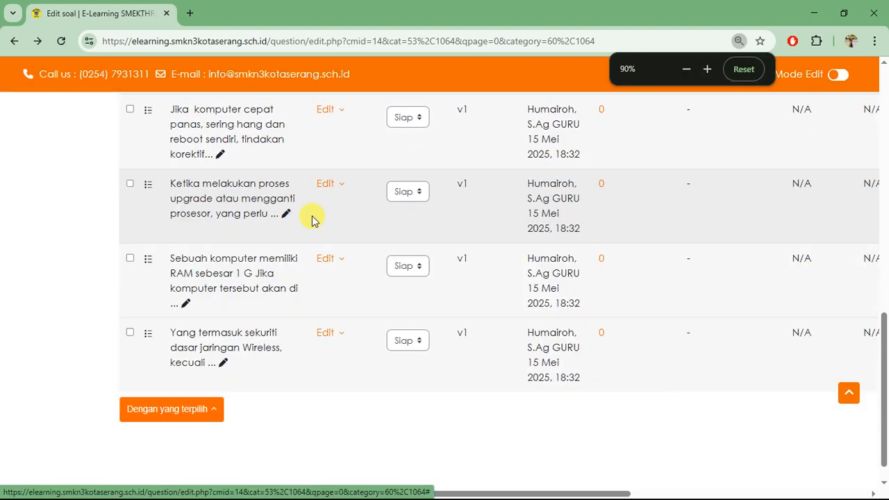
click(345, 210)
click(312, 229)
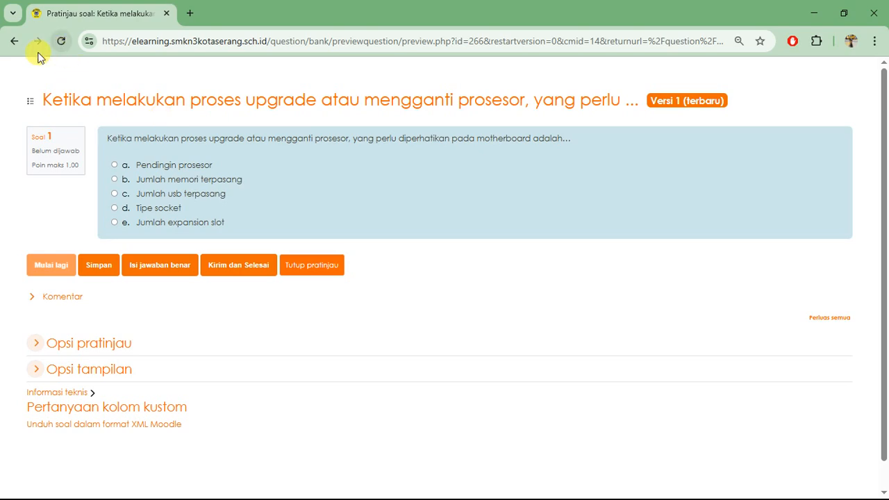
Preview the questions on 1 G RAM ("Sebuah komputer memiliki RAM") and Wireless security ("Yang termasuk sekuriti"), and return to the question list.
click(14, 42)
click(346, 273)
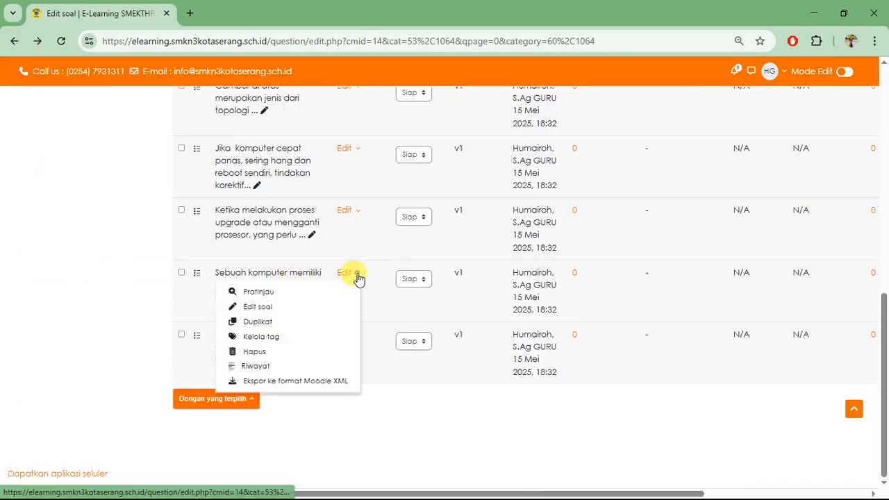
click(284, 298)
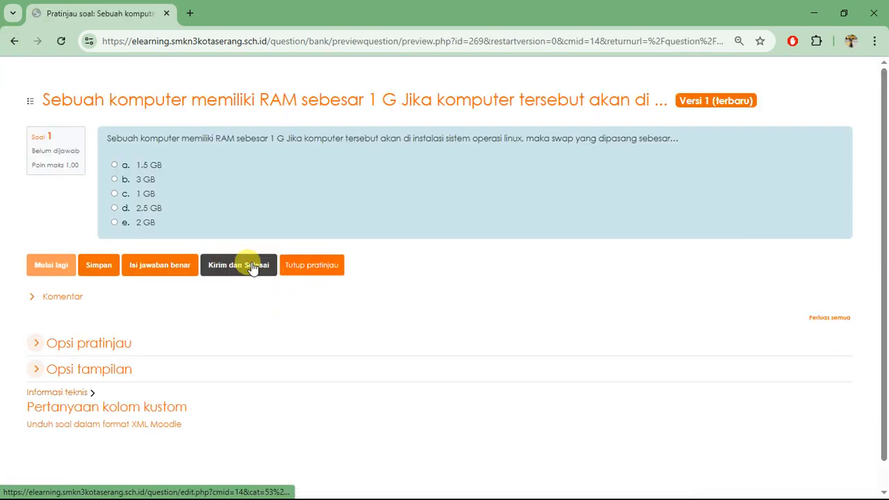
click(12, 34)
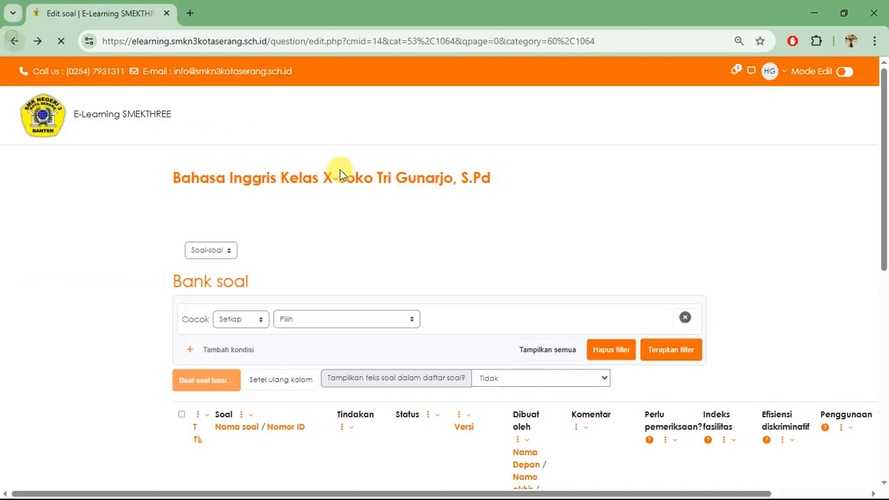
click(345, 335)
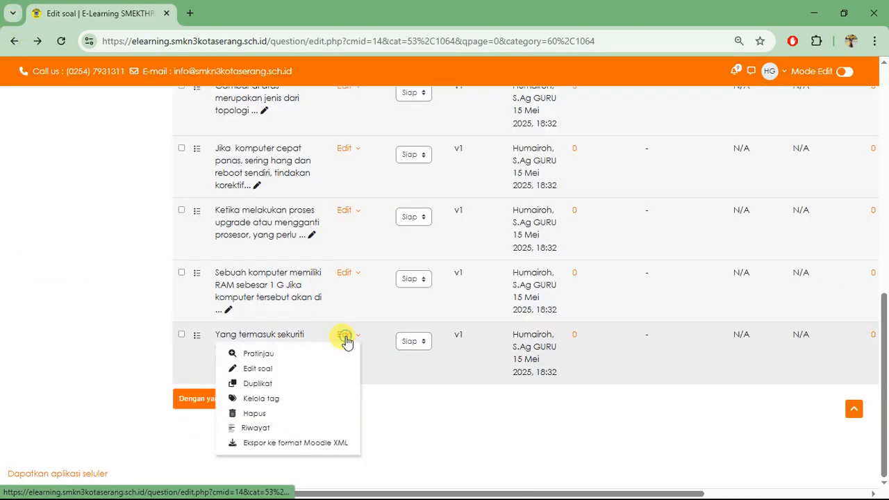
click(236, 358)
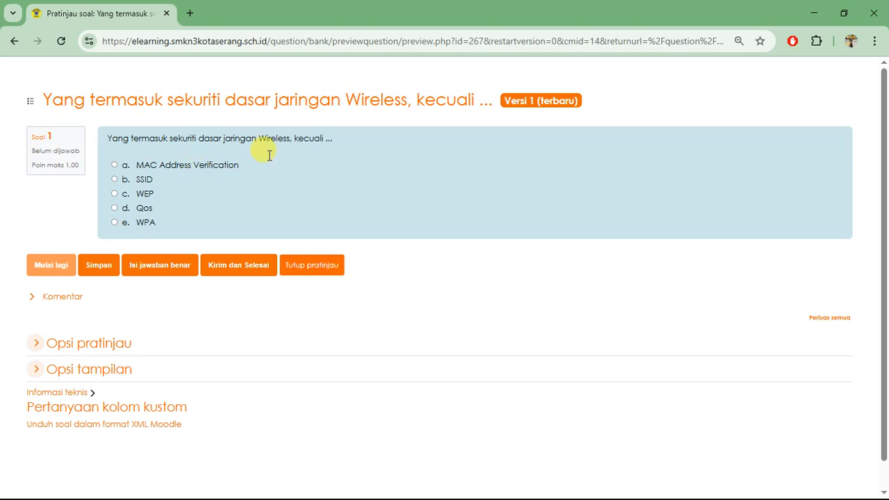
click(14, 43)
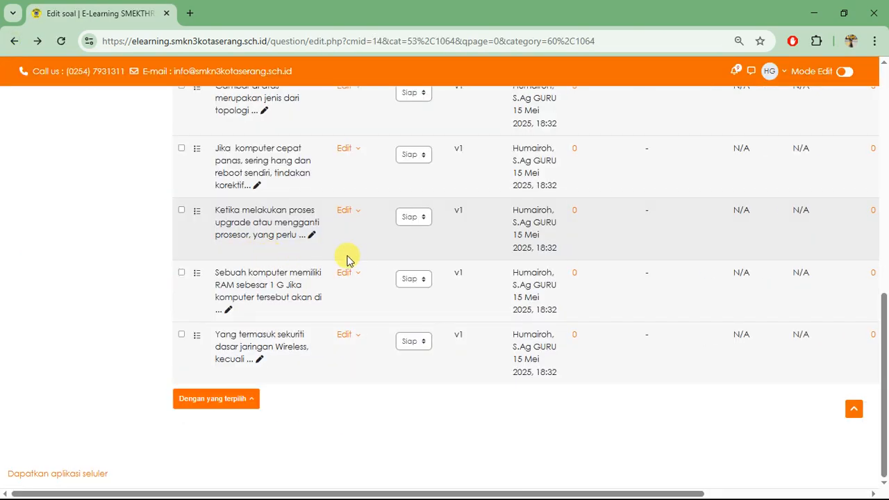
Open the Soal page of the quiz activity to edit its questions.
scroll(351, 285, up, 3)
scroll(352, 285, up, 5)
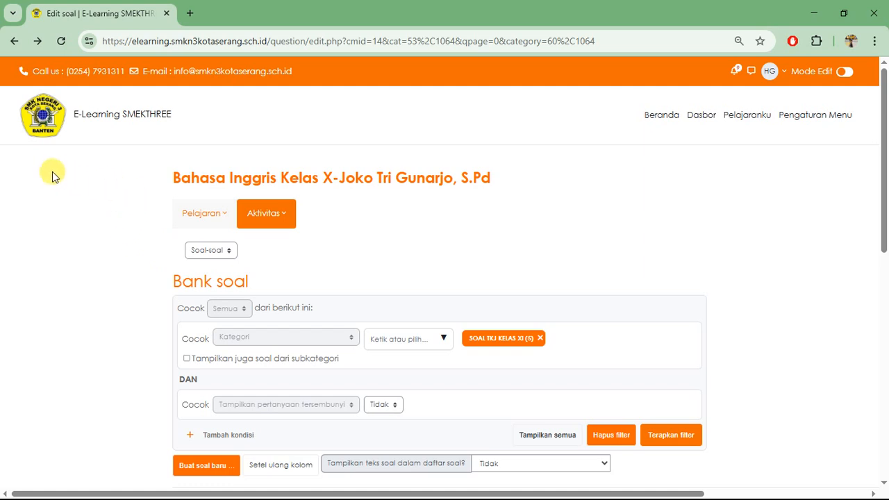
click(261, 216)
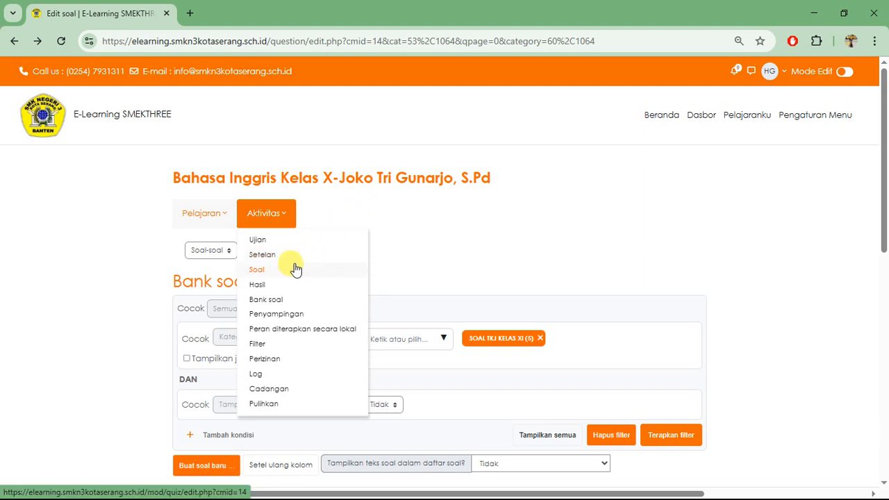
click(264, 272)
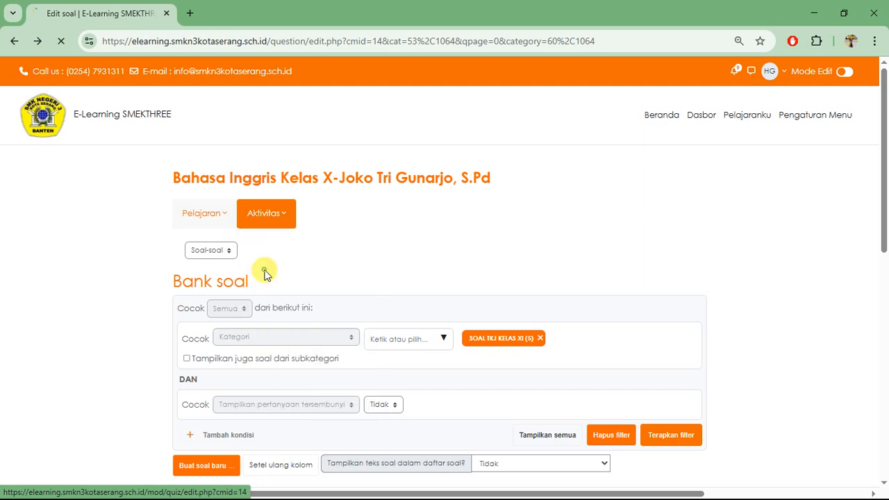
scroll(428, 254, down, 1)
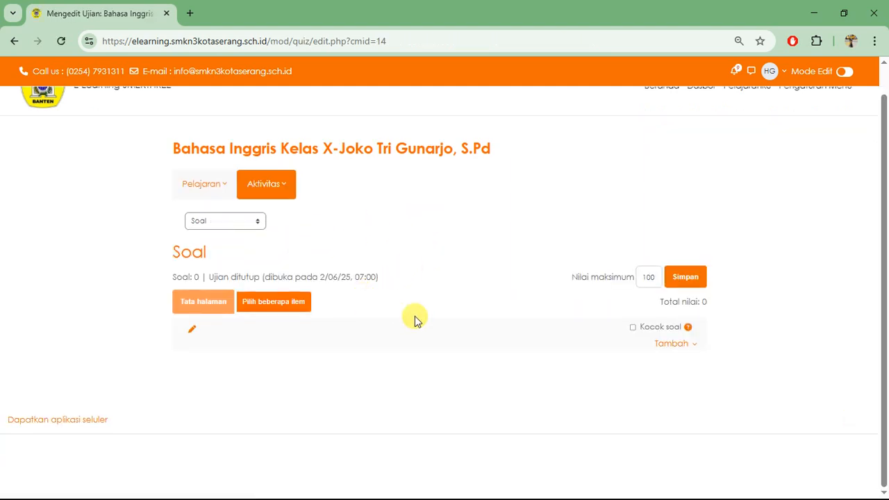
scroll(648, 348, up, 3)
scroll(647, 349, down, 1)
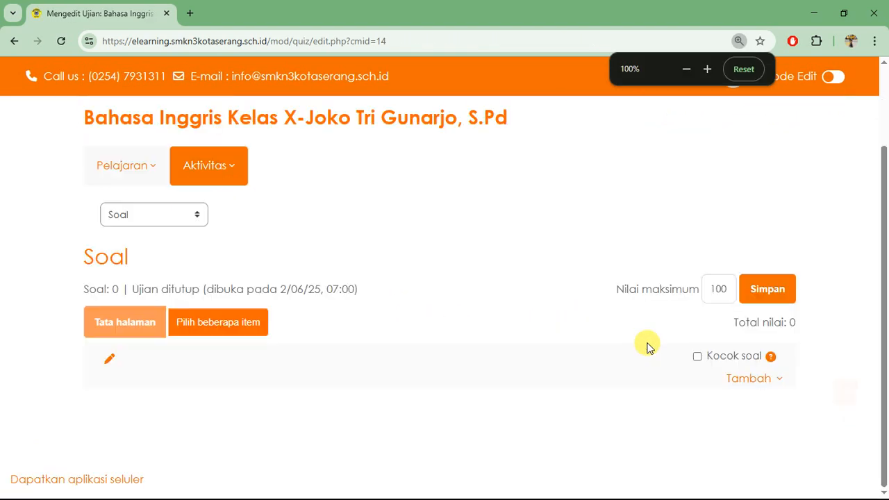
Start adding quiz questions from the question bank and filter them by the category SOAL TKJ KELAS XI.
click(741, 386)
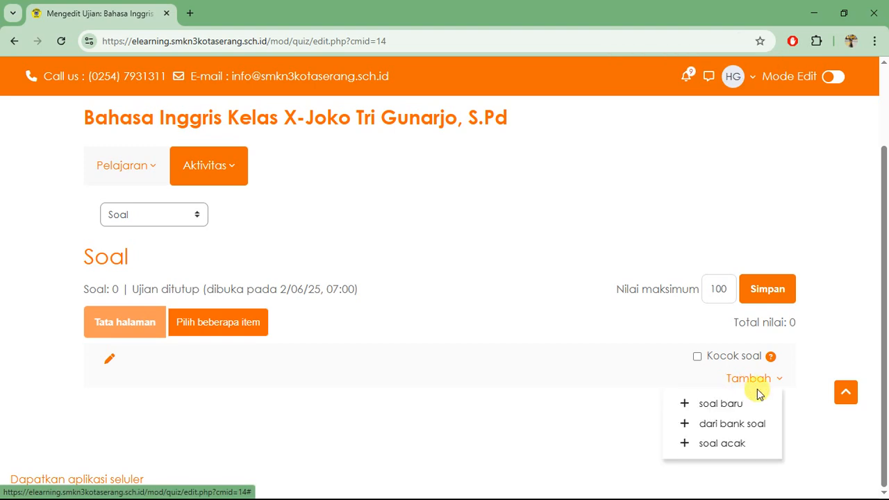
click(740, 432)
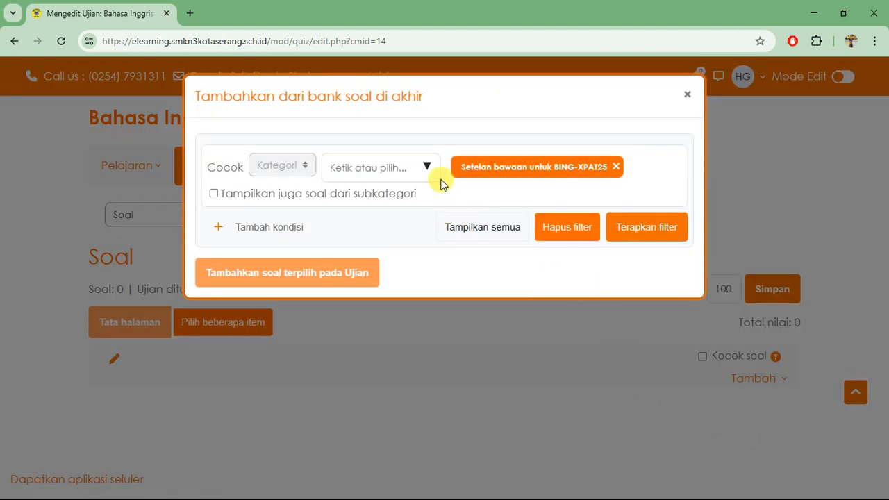
click(426, 175)
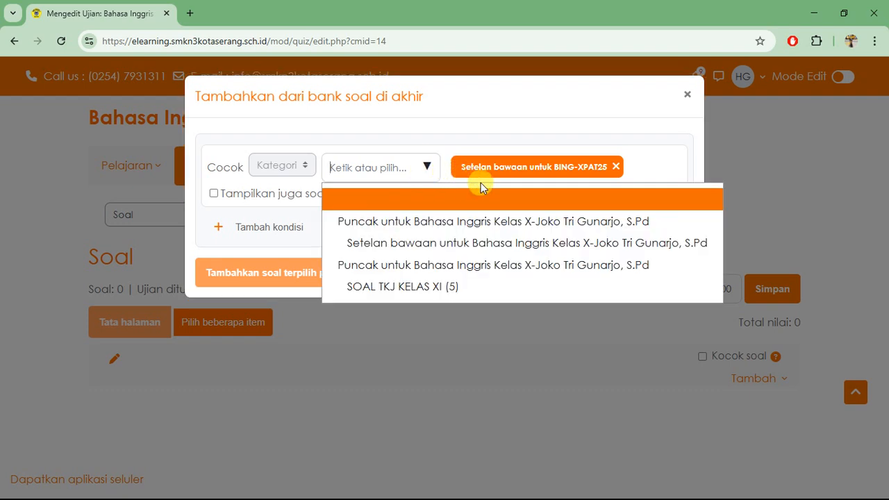
click(452, 294)
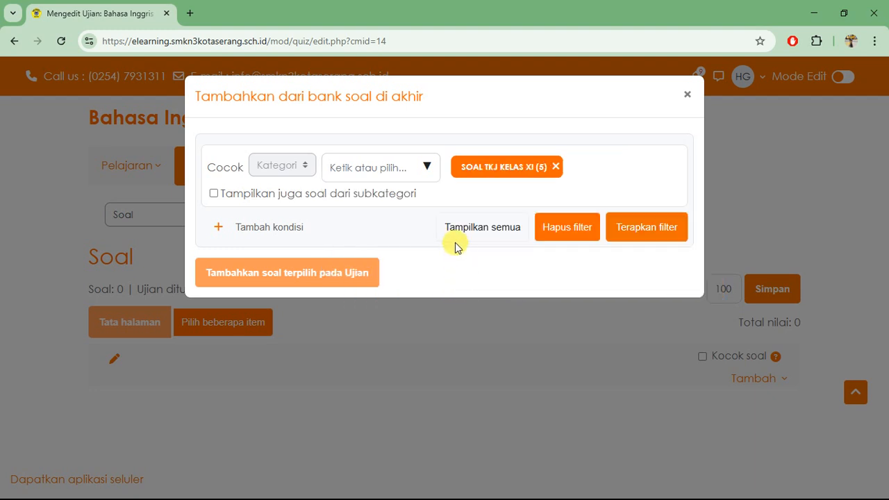
click(617, 227)
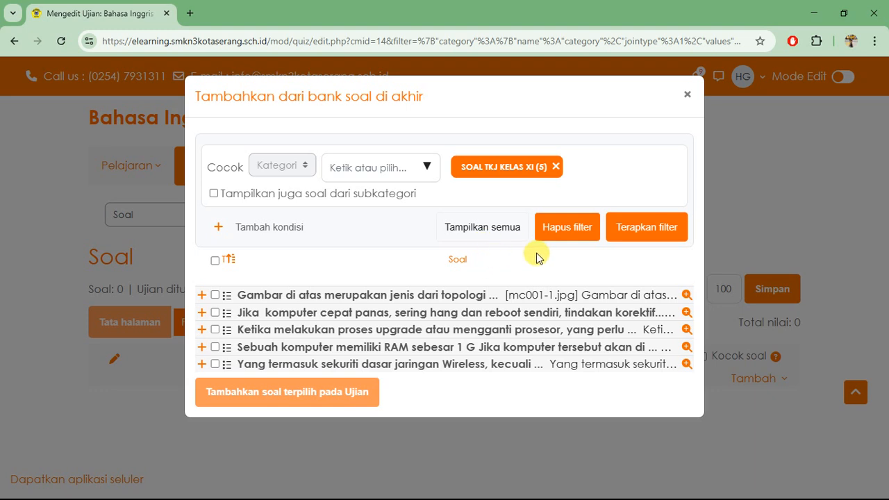
Show all questions in the filtered category, select every one, and add them to the quiz.
click(495, 241)
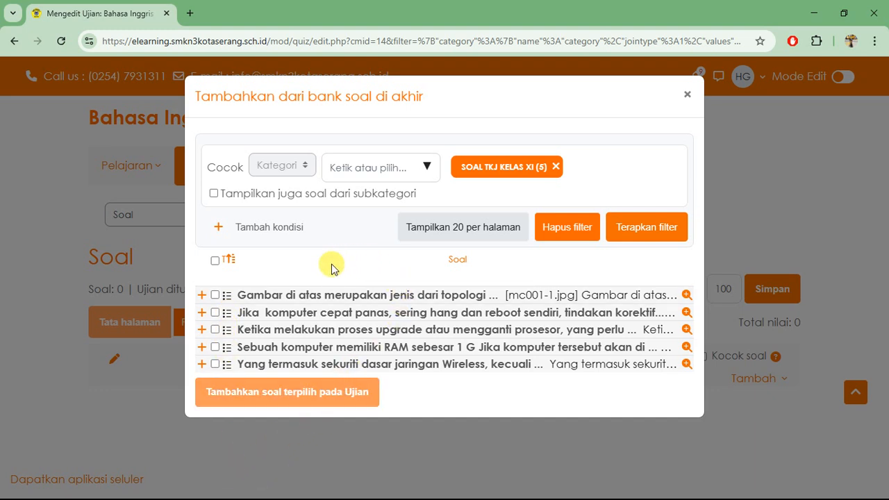
click(215, 262)
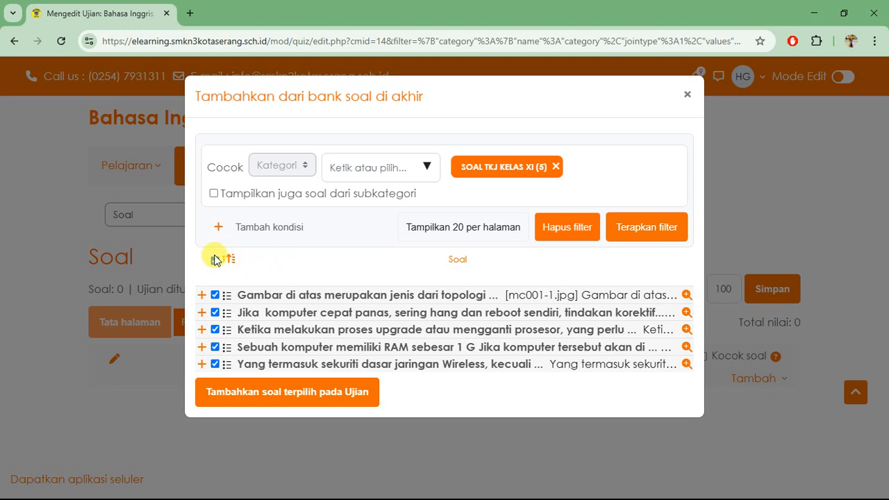
click(351, 405)
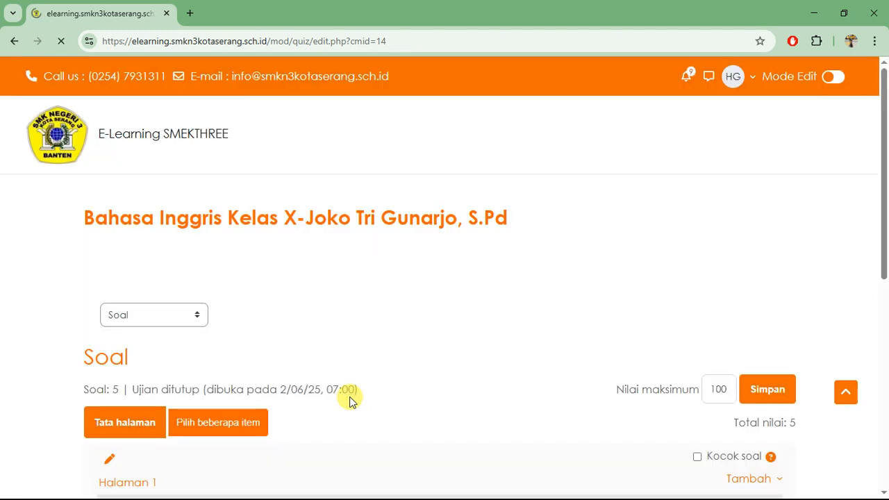
Enable question shuffling (Kocok soal) for the quiz and save the page's settings.
scroll(415, 336, down, 5)
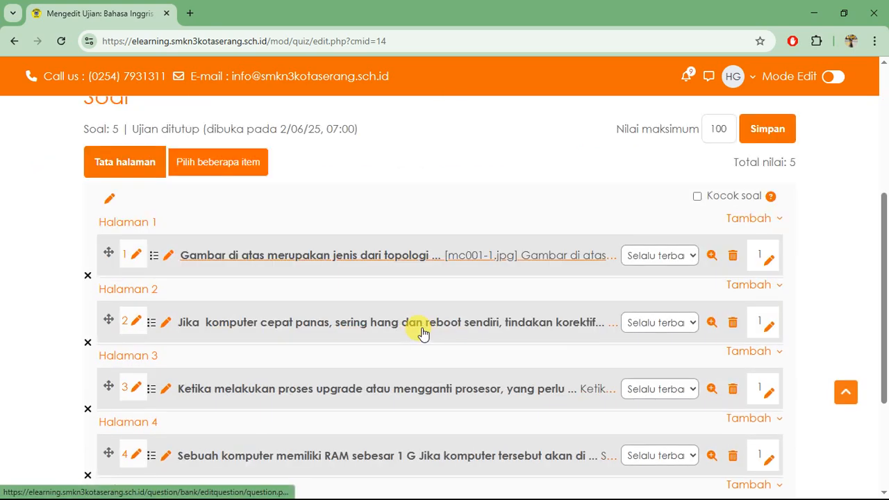
scroll(422, 334, down, 3)
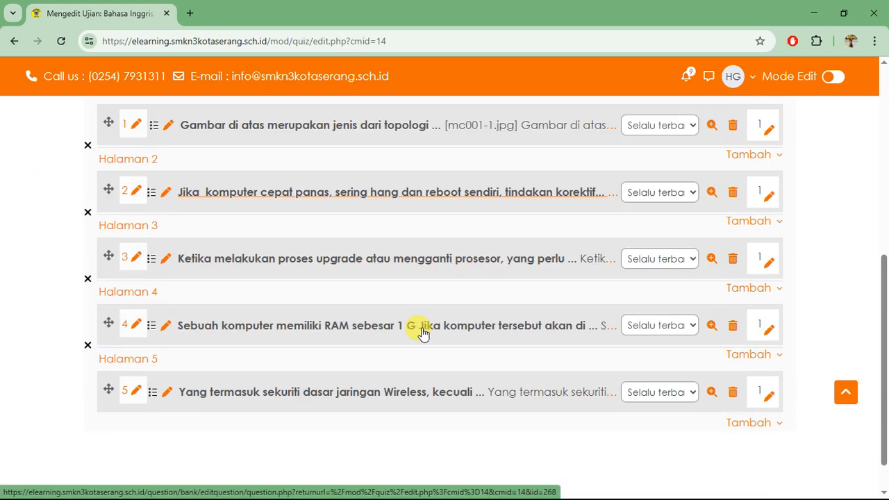
scroll(422, 333, up, 3)
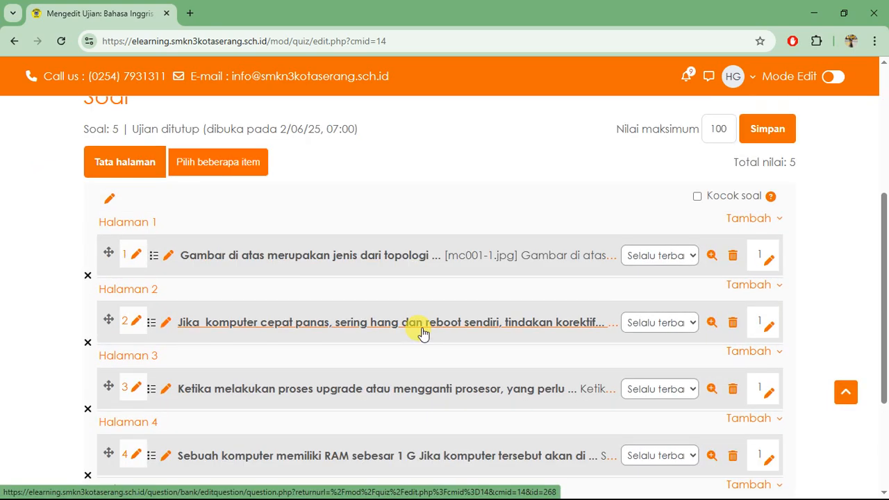
click(698, 197)
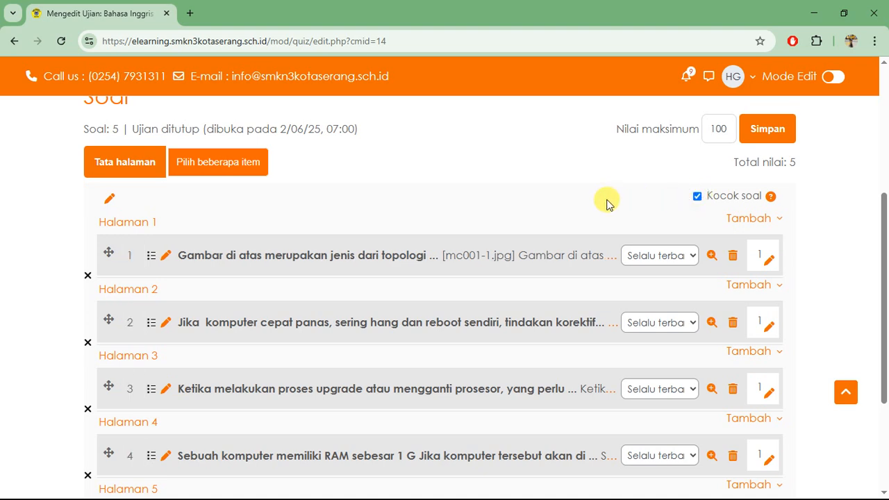
scroll(507, 271, down, 2)
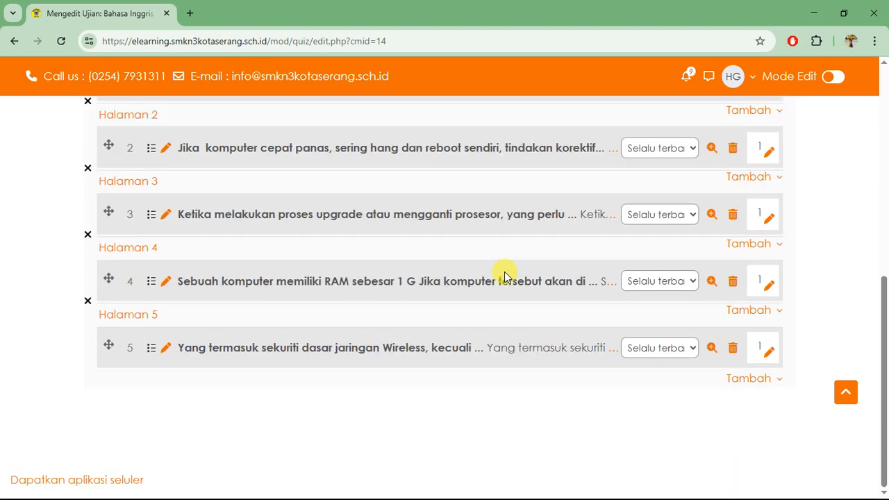
scroll(503, 278, up, 2)
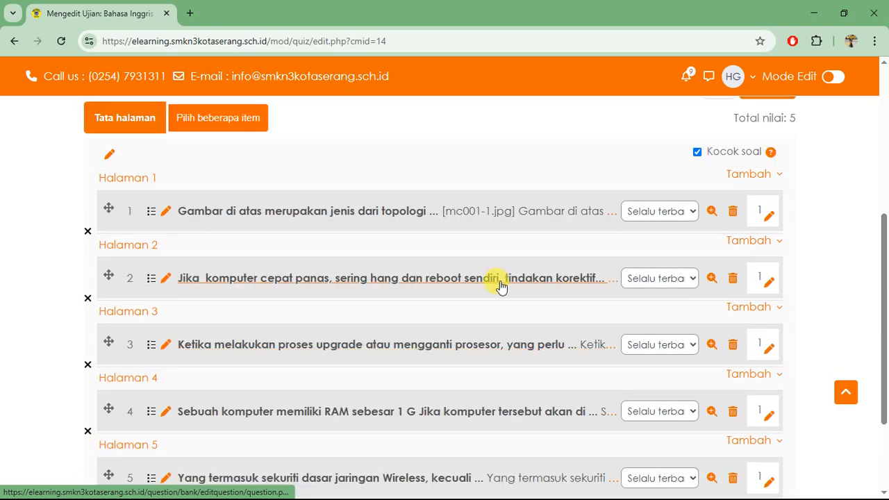
scroll(670, 173, up, 2)
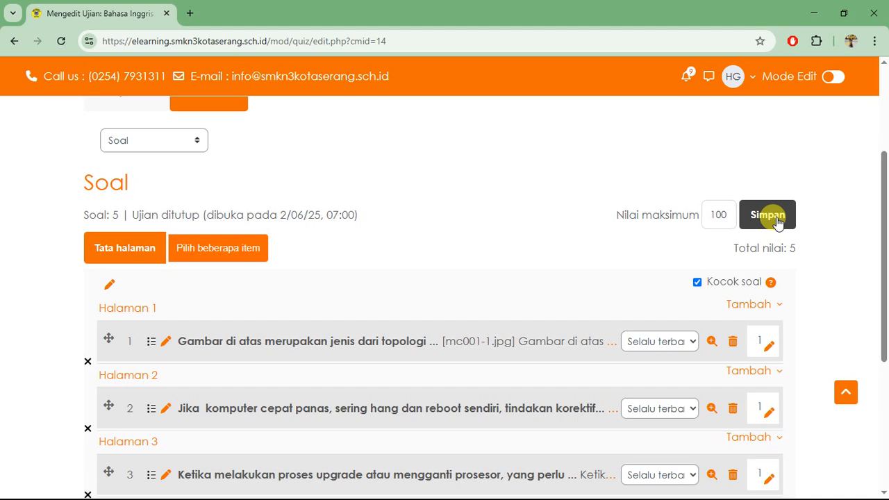
click(776, 219)
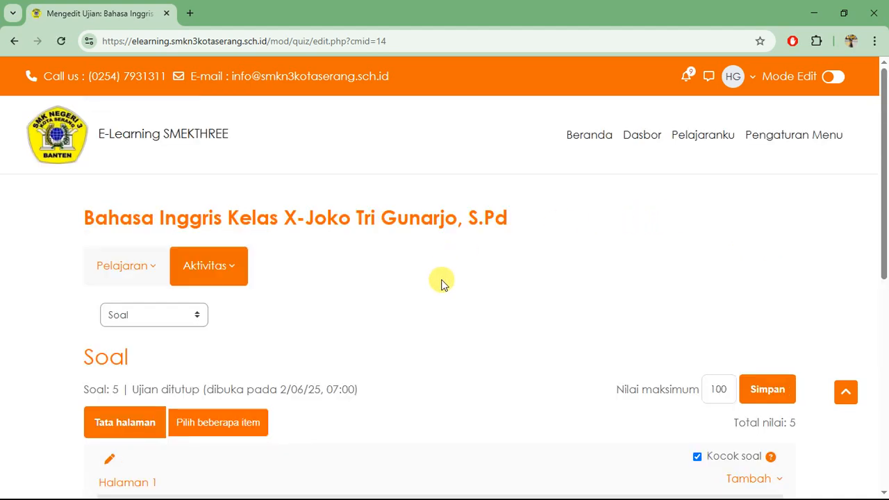
Go to the quiz's main page and launch its preview (Pratinjau Ujian).
scroll(464, 283, down, 3)
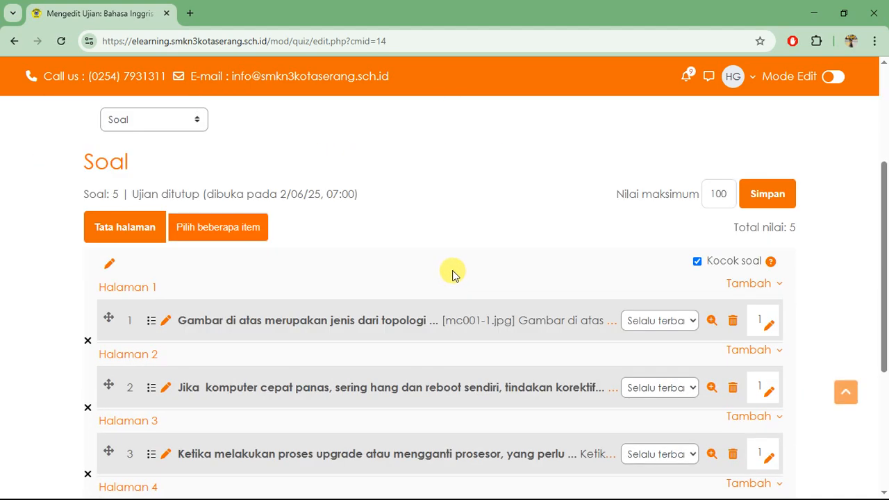
scroll(452, 274, up, 3)
click(247, 275)
drag(224, 303, 347, 275)
click(236, 274)
click(226, 278)
click(223, 303)
scroll(477, 235, down, 4)
click(181, 271)
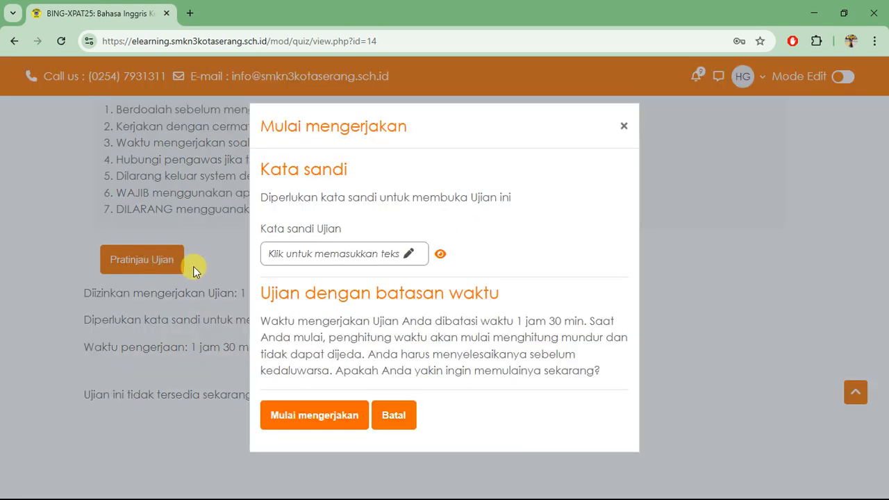
Enter the quiz password and try to start the preview attempt.
click(379, 248)
text(••)
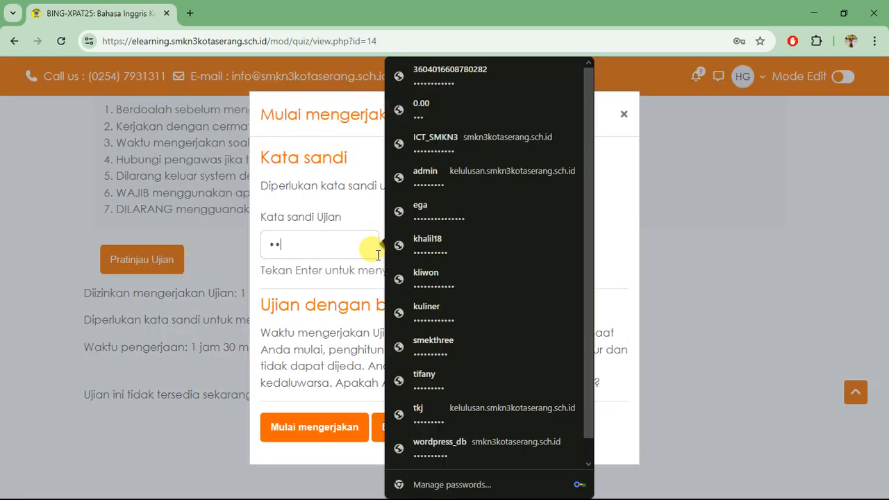
click(334, 426)
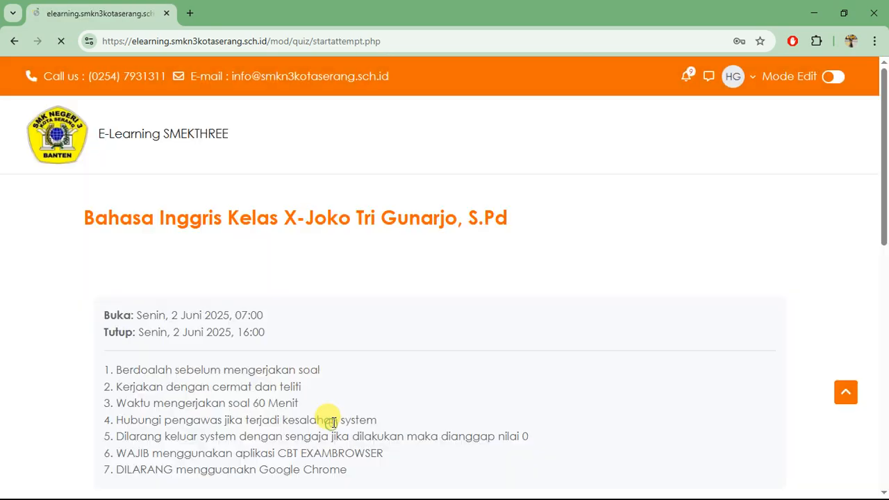
Re-enter the quiz password, start the preview attempt, and decline updating the browser's saved password.
scroll(372, 332, down, 3)
scroll(368, 329, down, 3)
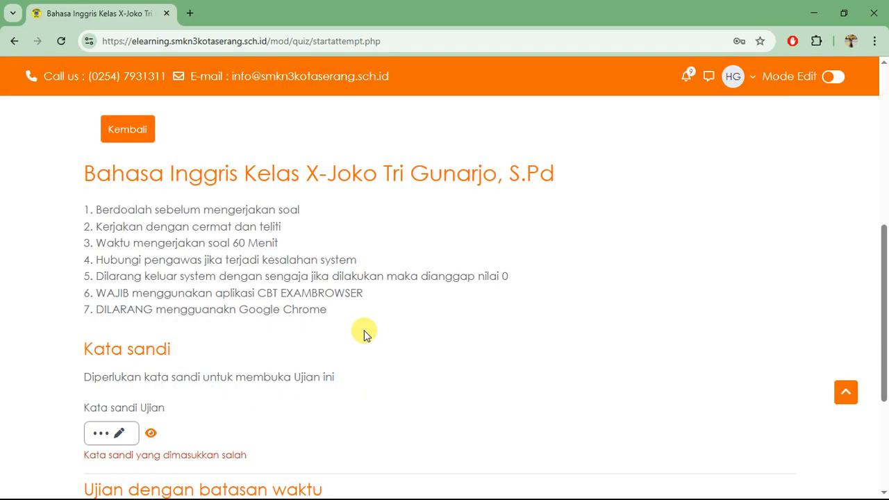
scroll(364, 330, down, 2)
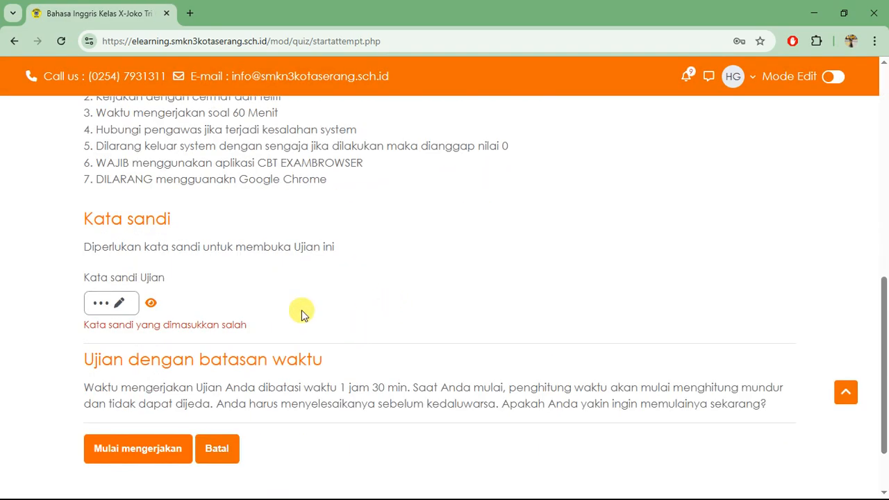
click(118, 309)
text(•)
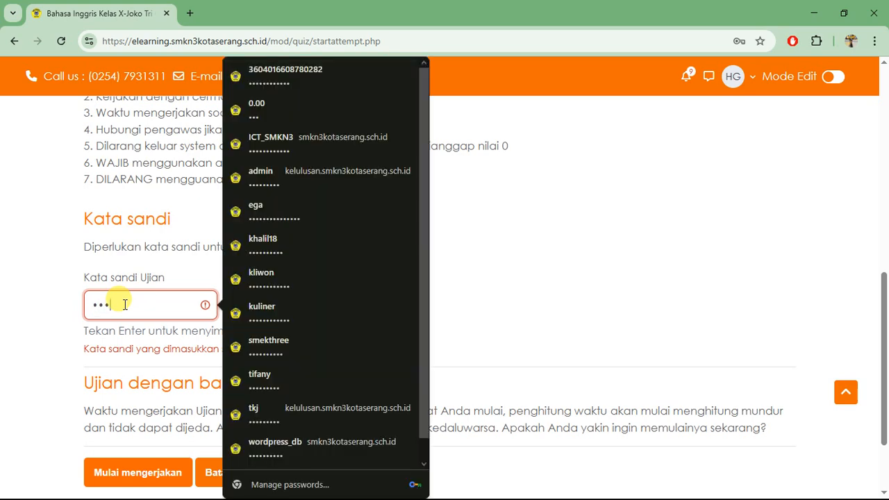
click(161, 452)
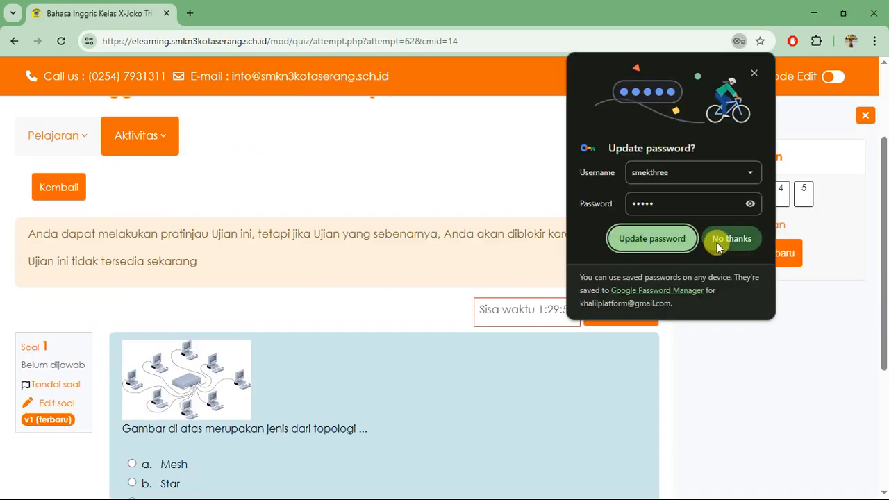
click(717, 239)
Look through questions 1 to 5 of the preview attempt, checking the image, text and answer options, and hide the quiz navigation.
scroll(436, 303, down, 2)
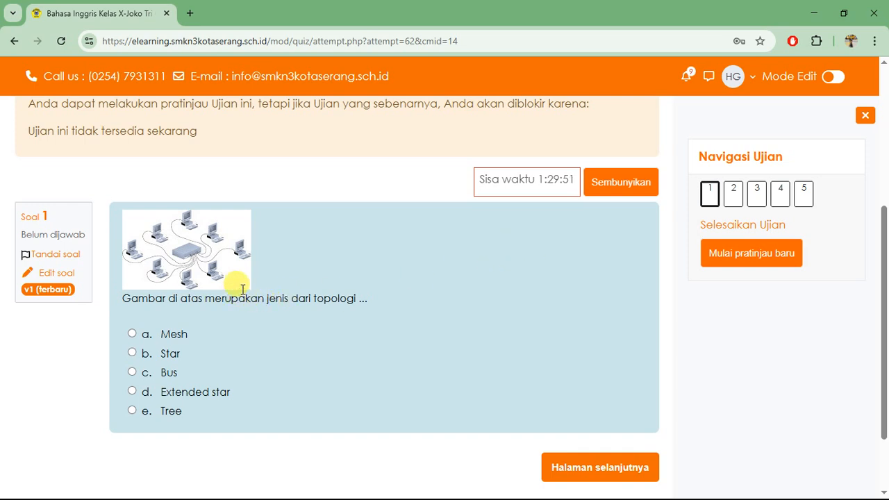
click(730, 197)
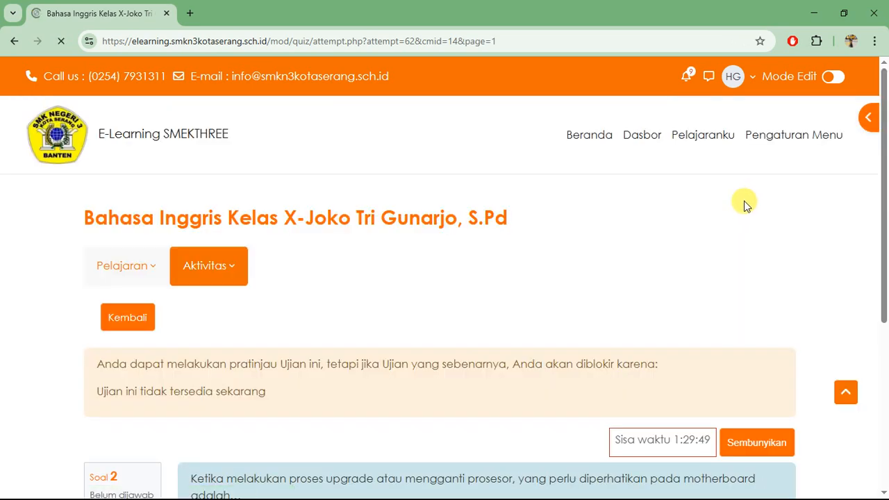
scroll(725, 225, down, 2)
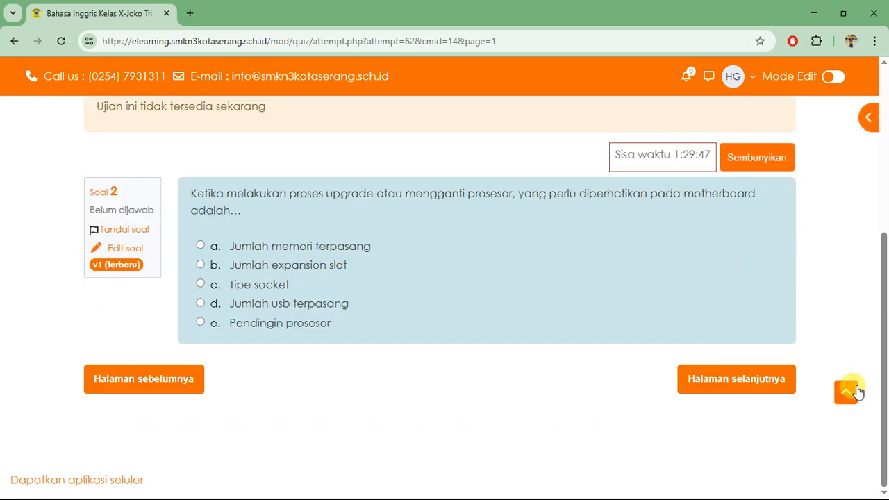
click(868, 117)
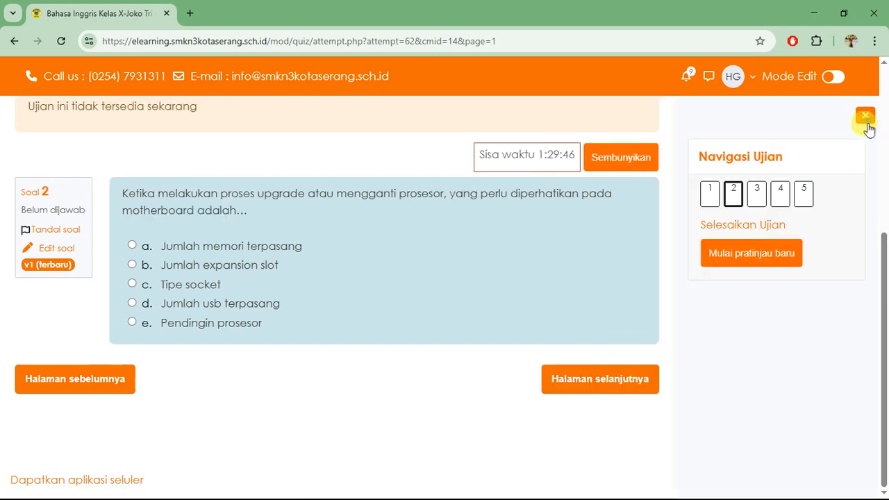
click(756, 195)
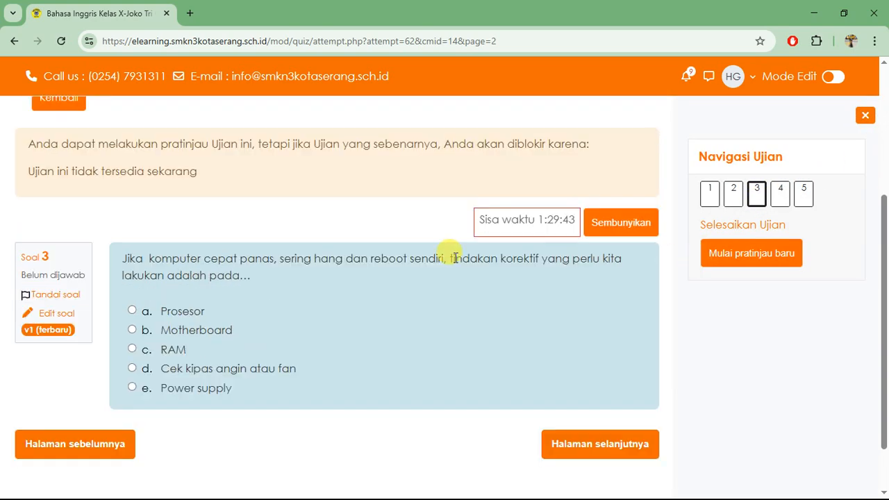
click(779, 194)
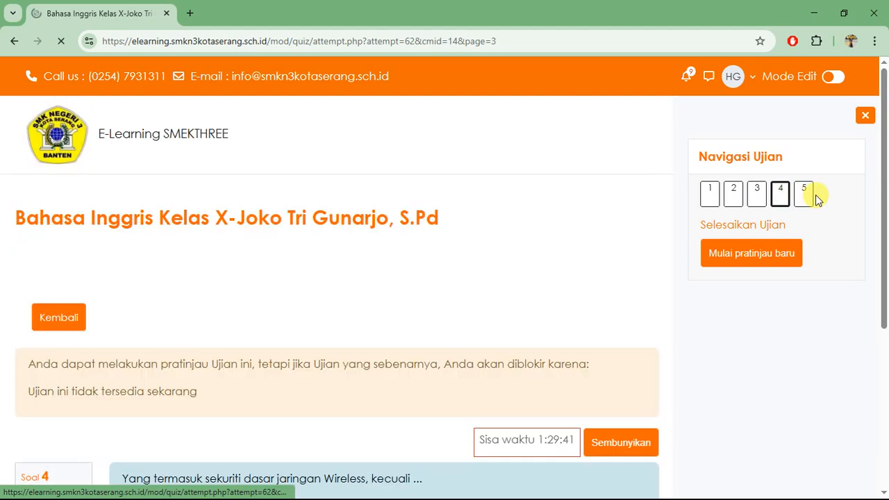
click(805, 194)
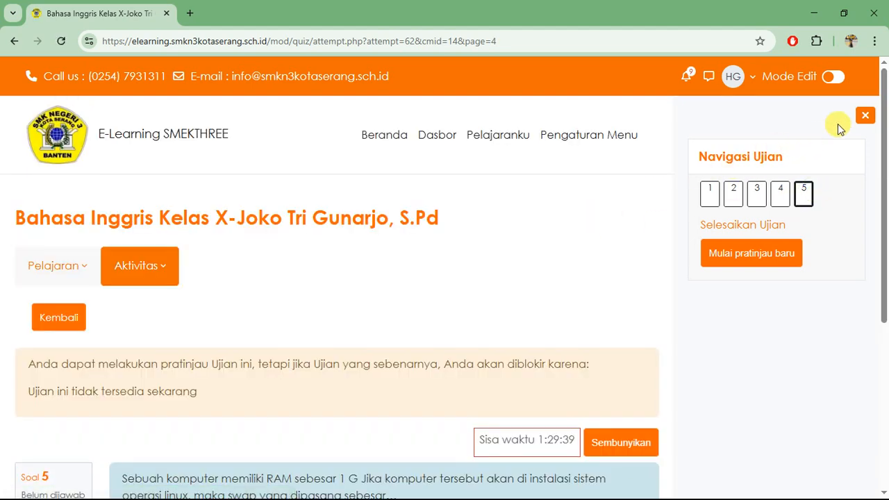
click(866, 117)
Answer question 5 on Linux swap size with 1 GB and question 4 on Wireless security with Qos.
scroll(451, 220, down, 4)
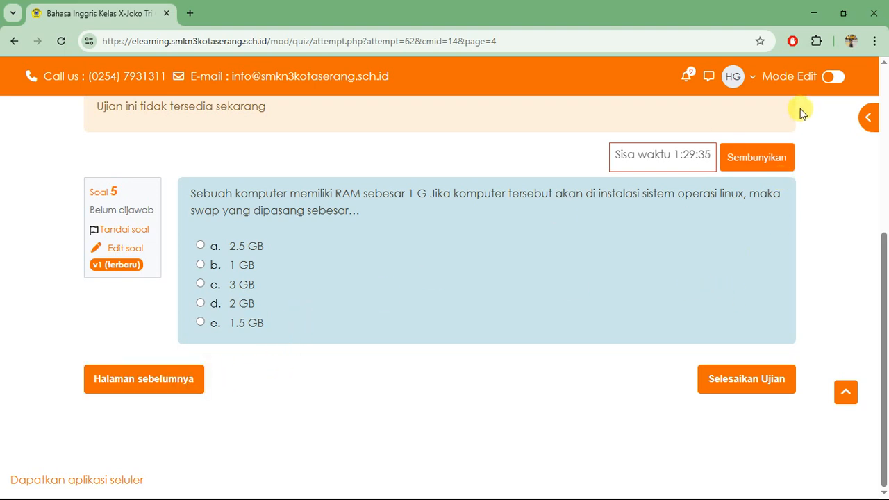
click(200, 265)
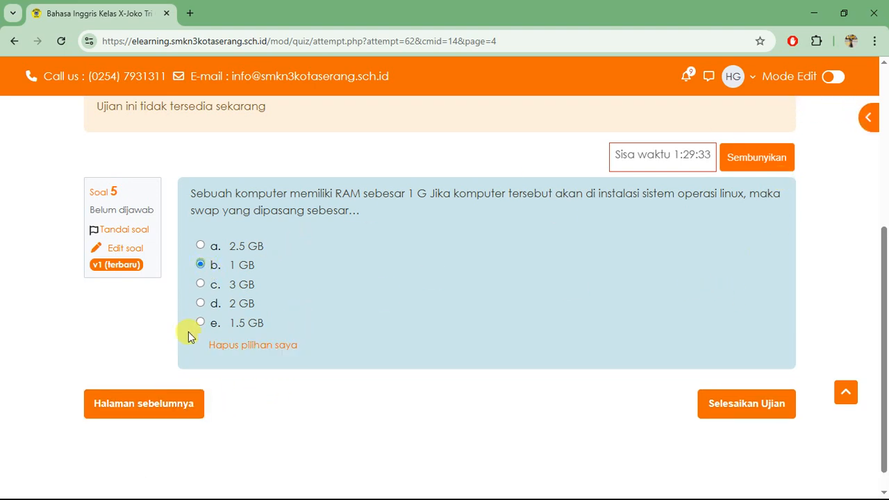
click(116, 407)
scroll(209, 410, down, 2)
click(202, 404)
scroll(204, 410, down, 2)
Answer question 3 on the overheating computer with RAM and question 2 on replacing a processor with Jumlah memori terpasang.
click(176, 400)
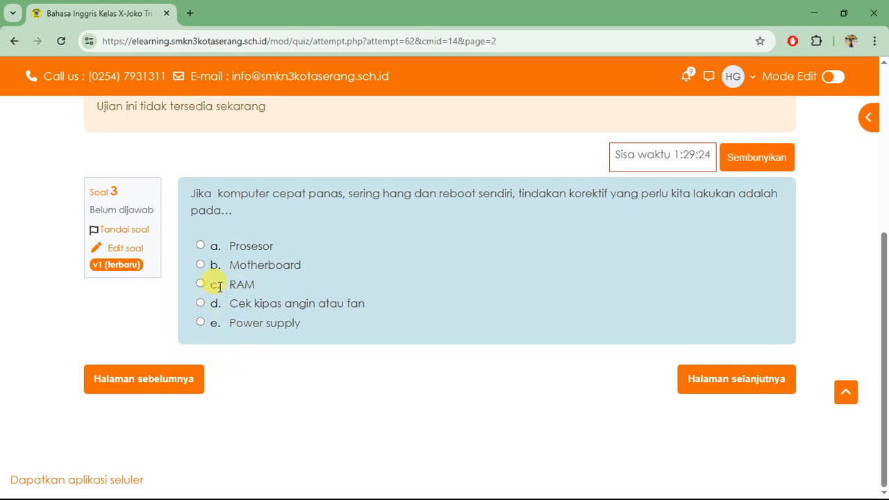
click(201, 284)
click(159, 403)
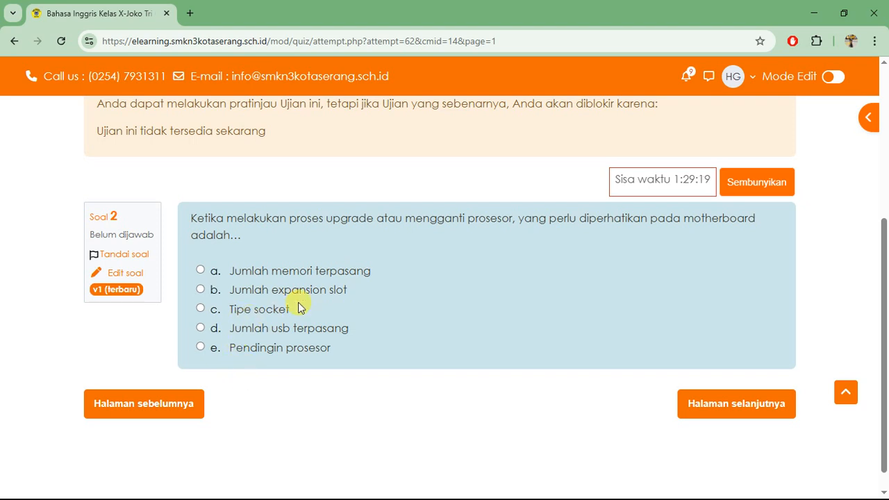
click(200, 271)
click(160, 427)
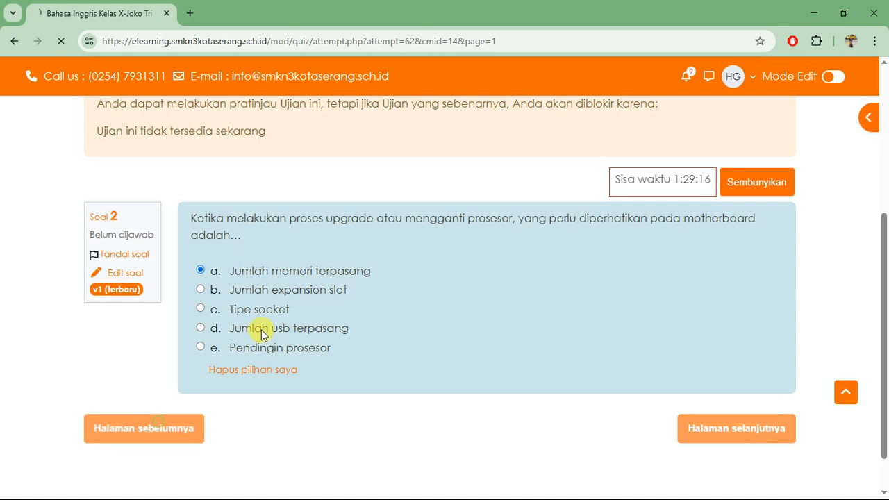
Answer question 1 on the pictured network topology with Star.
scroll(258, 355, down, 3)
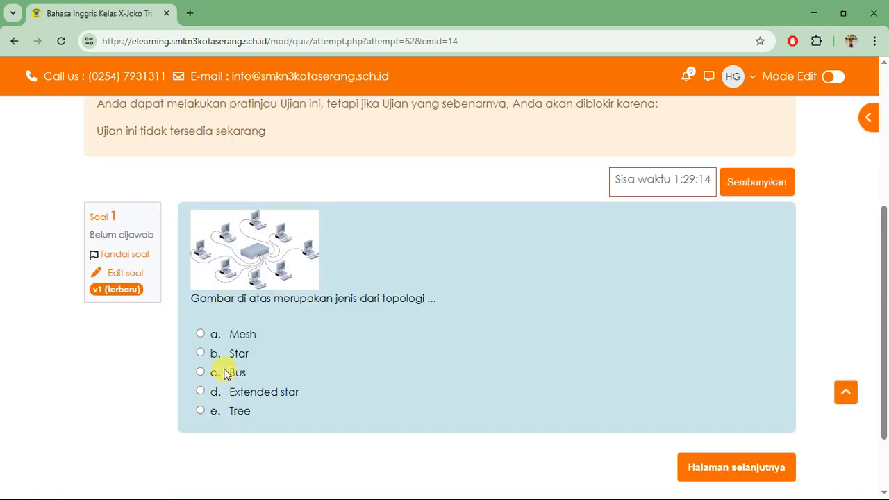
click(200, 353)
scroll(526, 329, down, 1)
scroll(641, 339, up, 1)
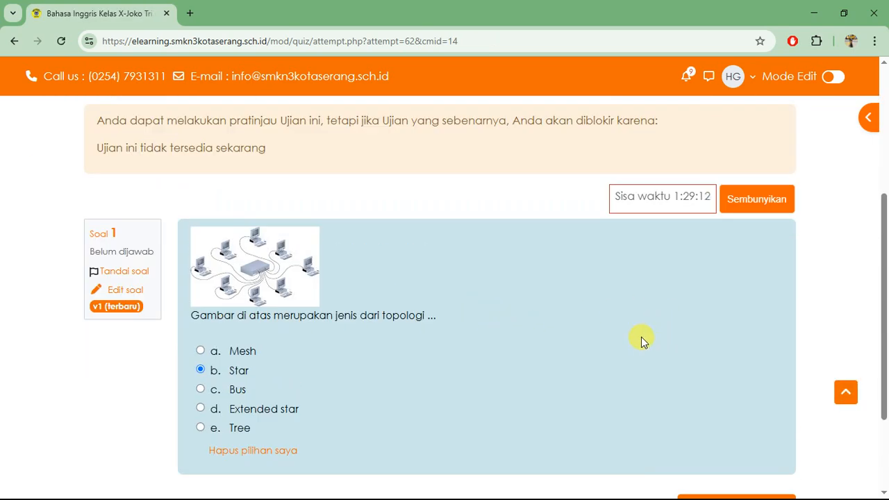
Page through the answered questions with the quiz navigation shown, and finish the attempt to reach its summary.
click(868, 118)
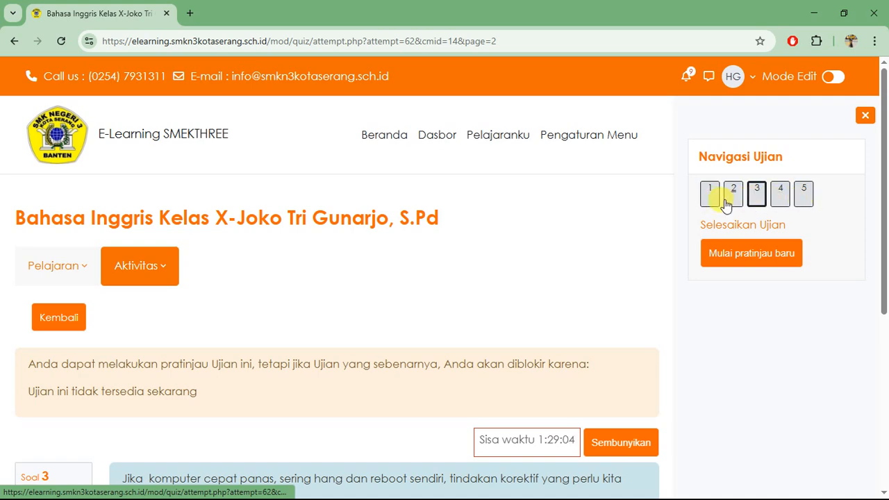
scroll(614, 263, down, 4)
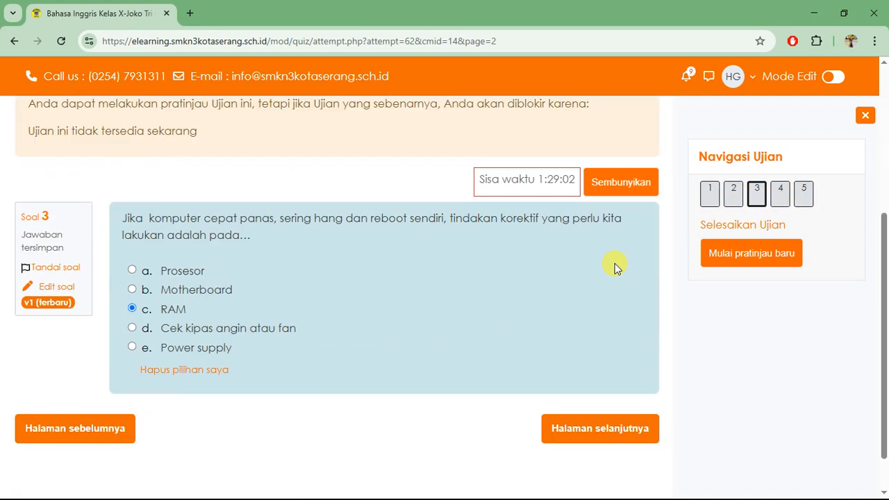
click(611, 377)
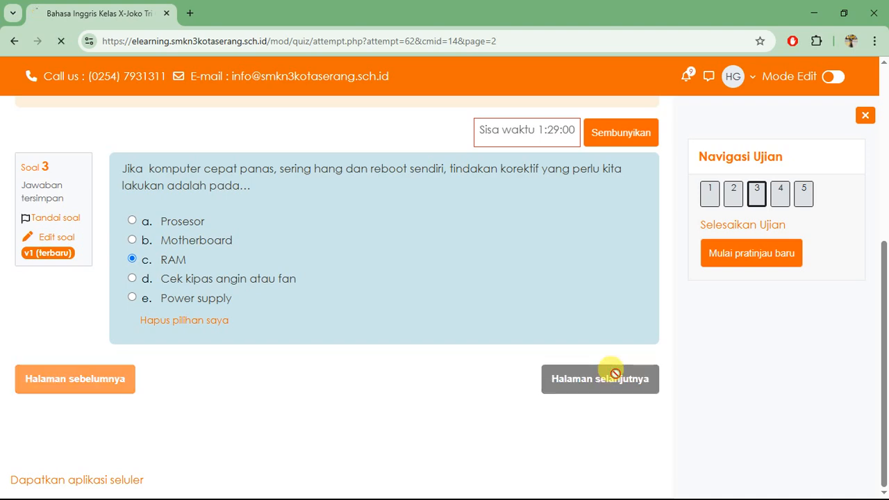
scroll(507, 326, down, 4)
scroll(507, 326, up, 1)
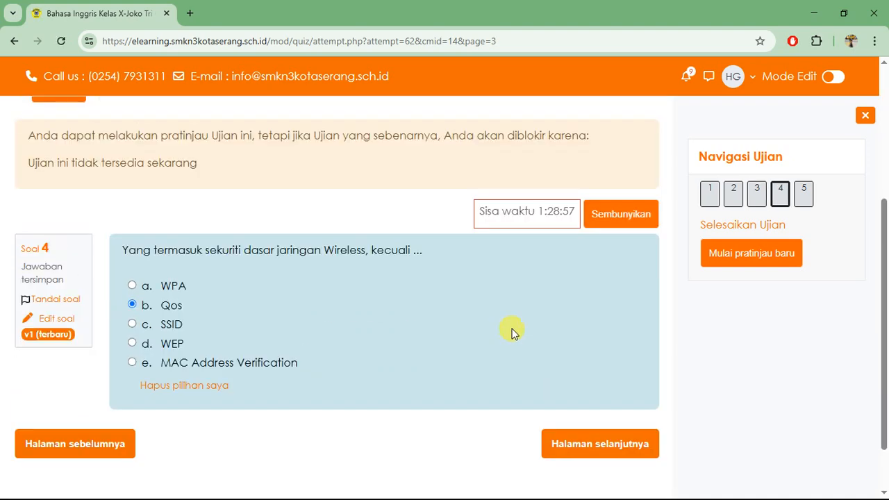
click(631, 452)
click(591, 380)
scroll(509, 360, down, 5)
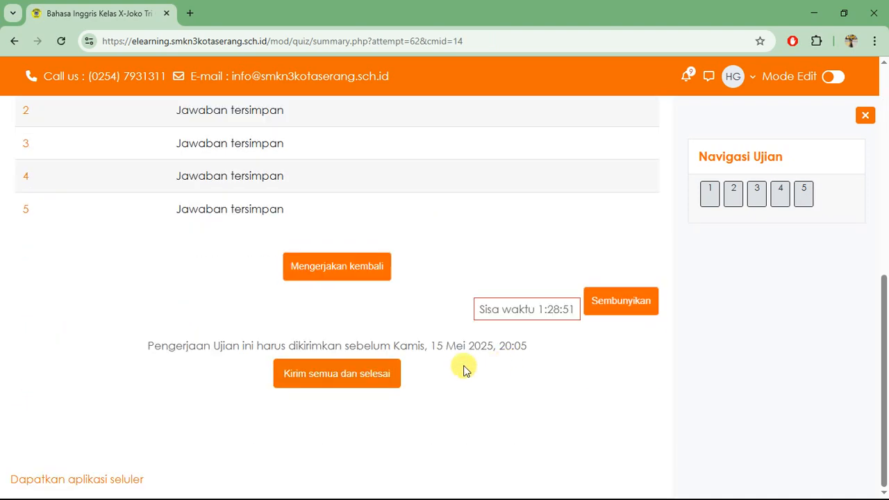
Submit the whole quiz attempt, confirm the submission, and look through the review of the five answered questions.
click(361, 386)
click(541, 247)
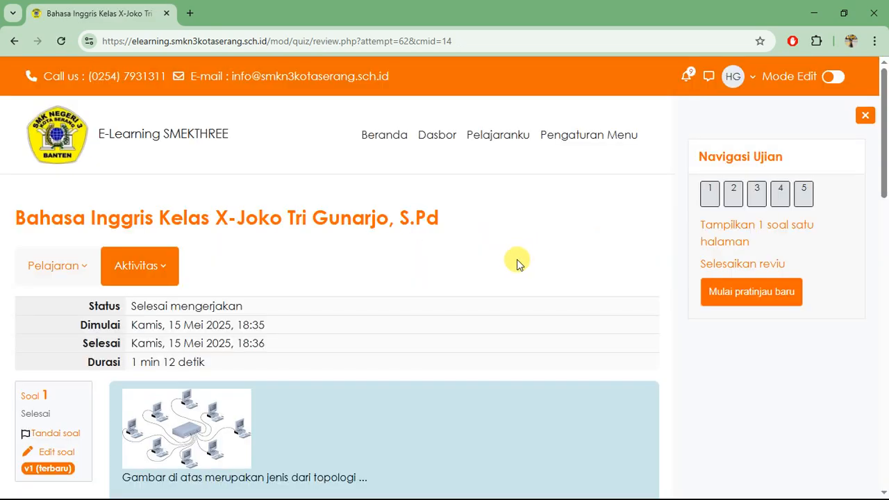
scroll(399, 364, down, 6)
scroll(399, 363, up, 6)
scroll(410, 353, down, 7)
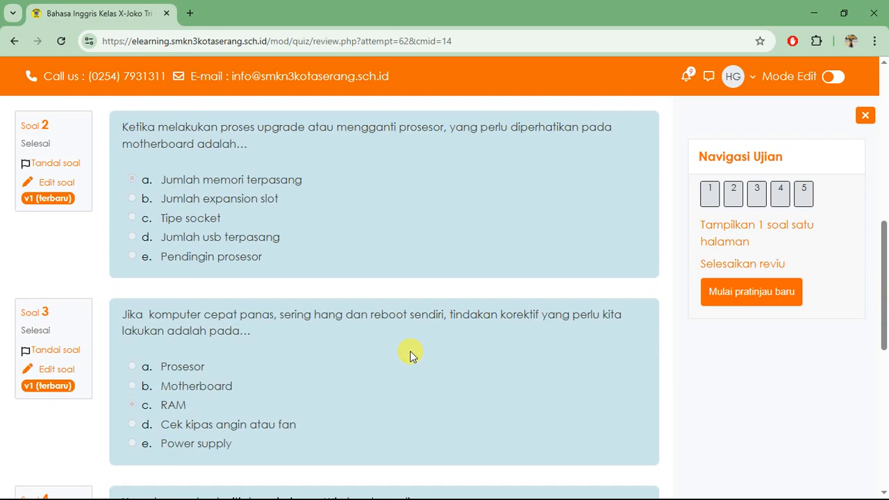
scroll(410, 354, down, 6)
scroll(410, 354, up, 7)
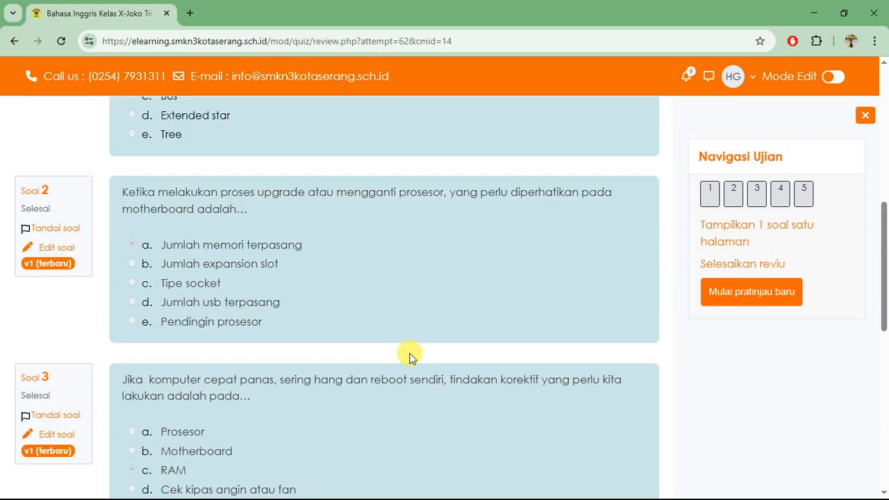
scroll(409, 358, up, 6)
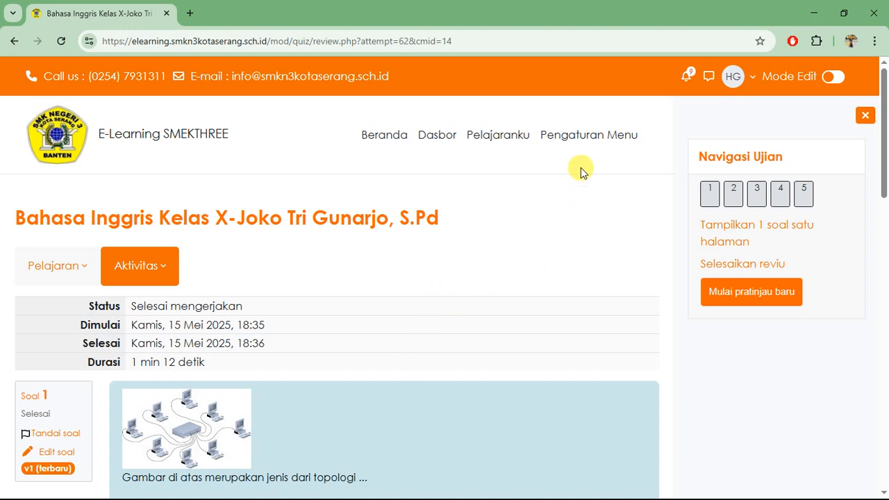
Open the Bahasa Inggris Kelas X course from the KELAS X PAT TAHUN 2024-2025 category in course management.
click(590, 136)
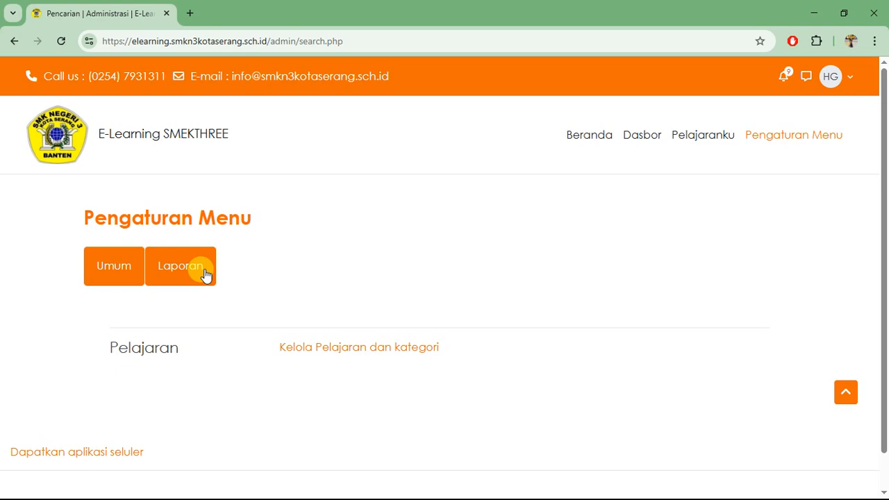
scroll(300, 332, down, 5)
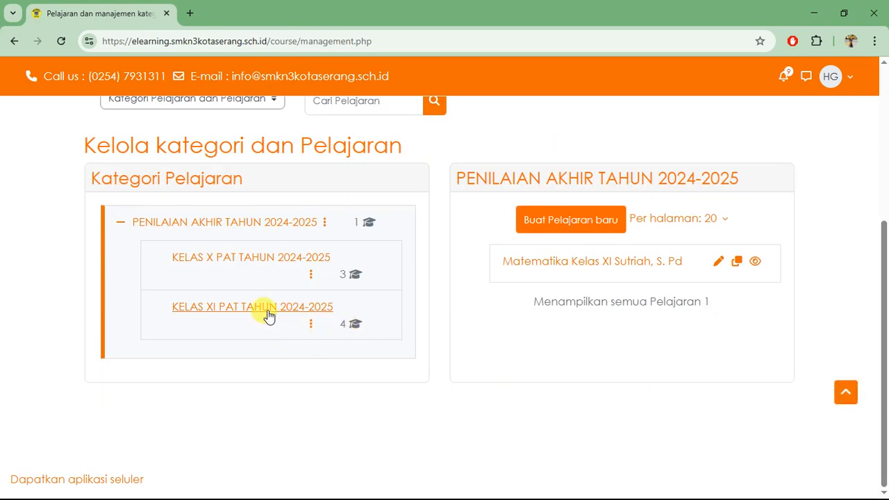
click(278, 257)
scroll(512, 347, down, 3)
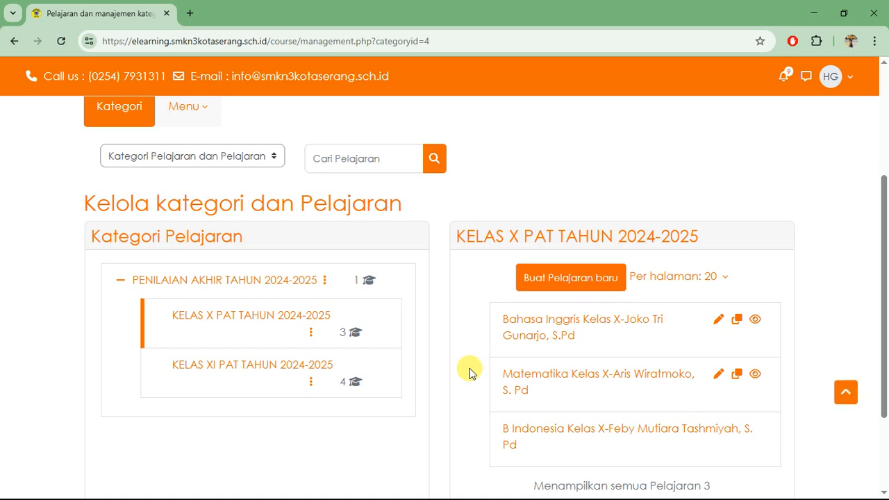
click(530, 336)
scroll(396, 340, down, 10)
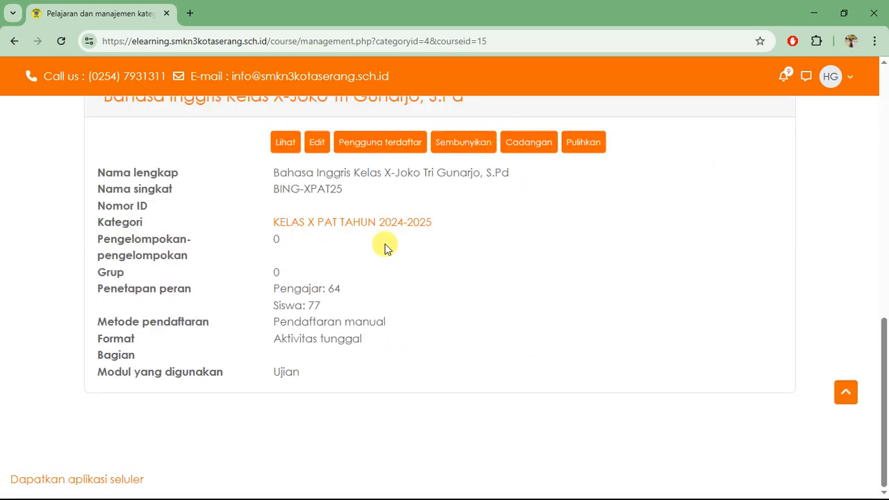
click(282, 146)
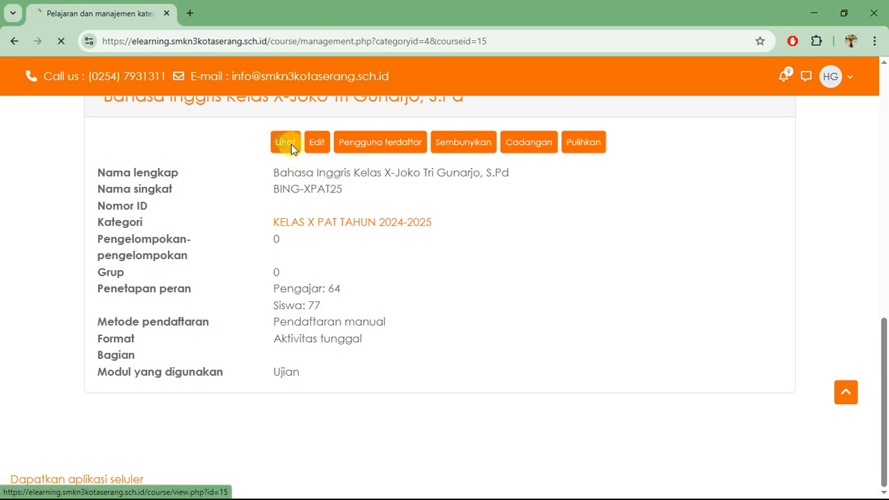
Look over the quiz page, open the course's student grade report, and skip its introductory tour.
scroll(344, 257, down, 4)
scroll(341, 266, down, 3)
scroll(340, 266, up, 4)
scroll(339, 261, up, 3)
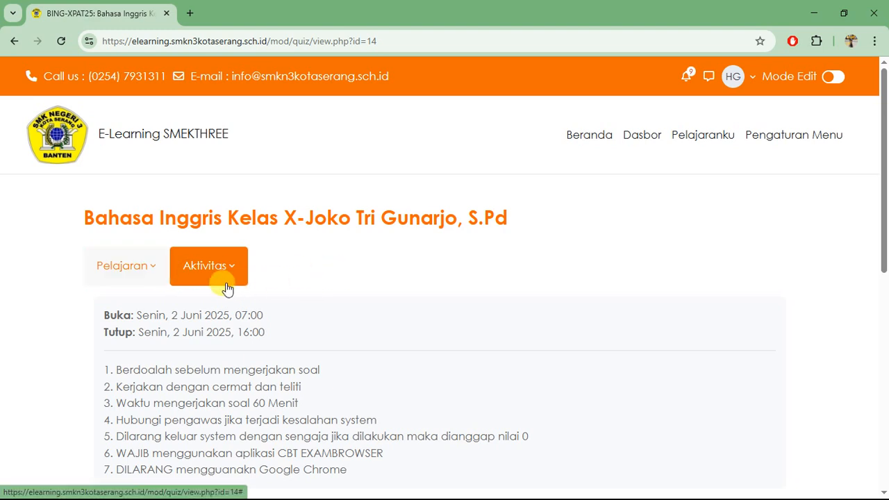
click(149, 278)
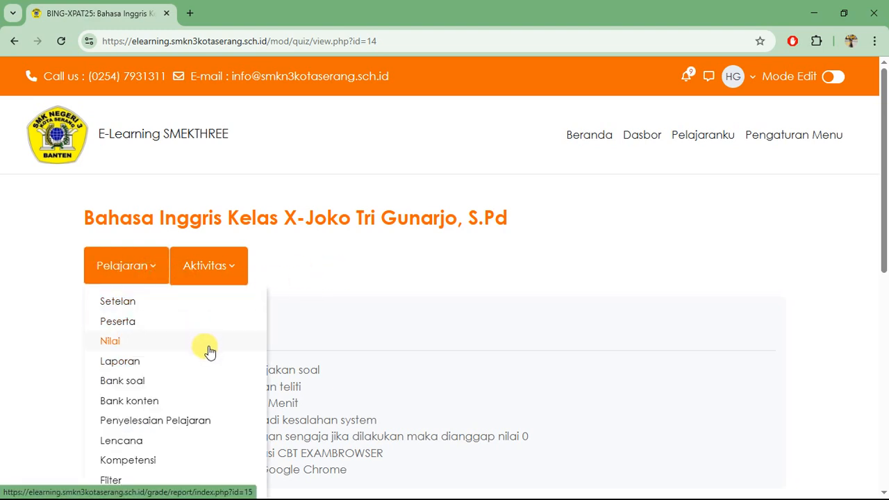
click(142, 341)
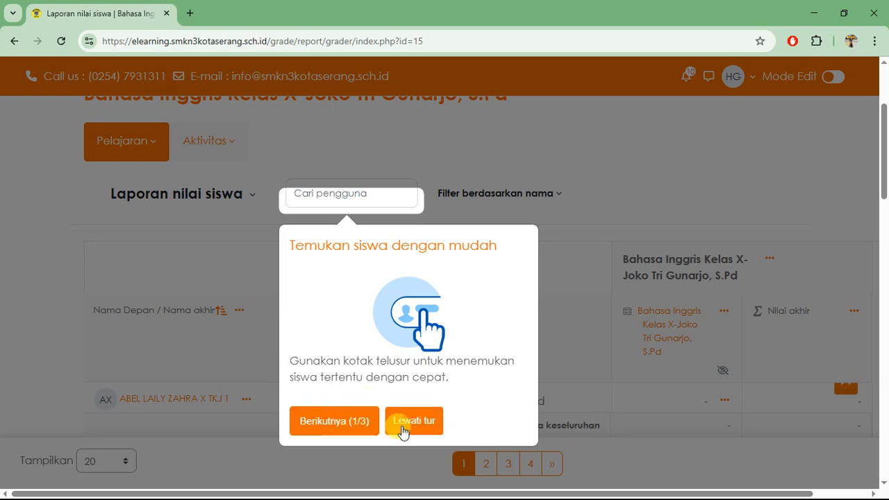
click(415, 421)
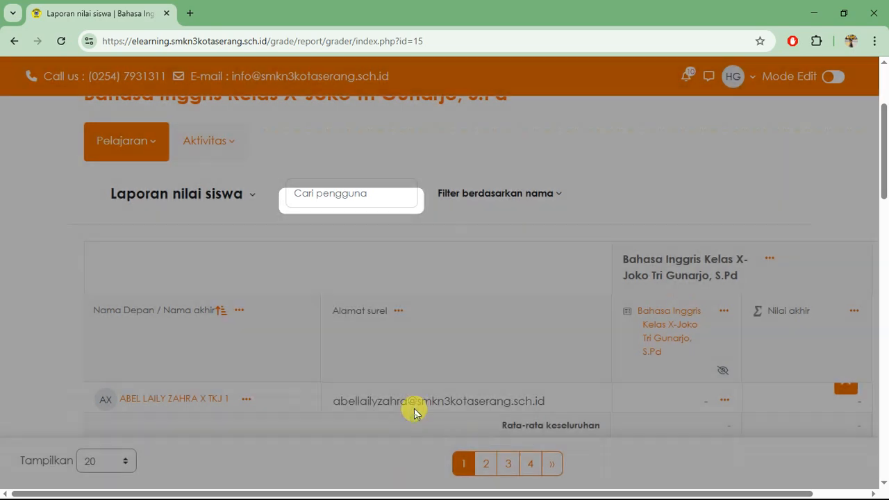
Examine the first page of the student grade report, including the quiz grade and final grade columns.
scroll(334, 305, down, 2)
scroll(339, 314, down, 5)
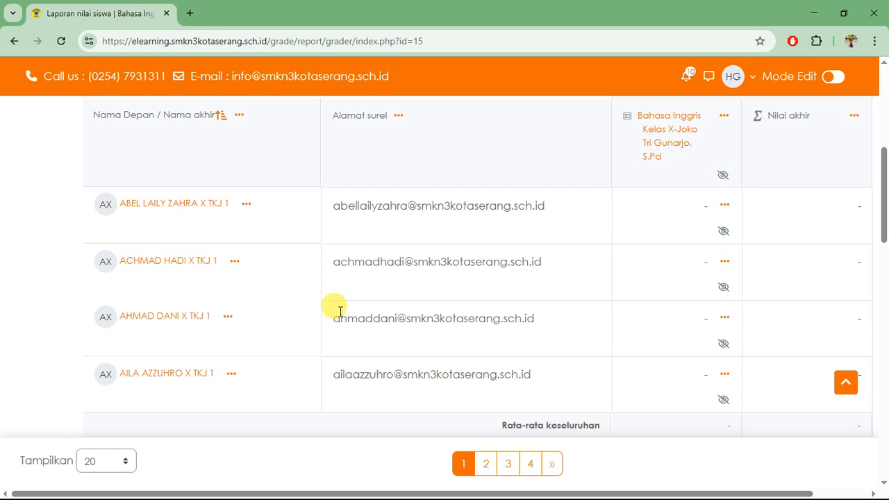
scroll(339, 314, down, 5)
scroll(339, 314, up, 5)
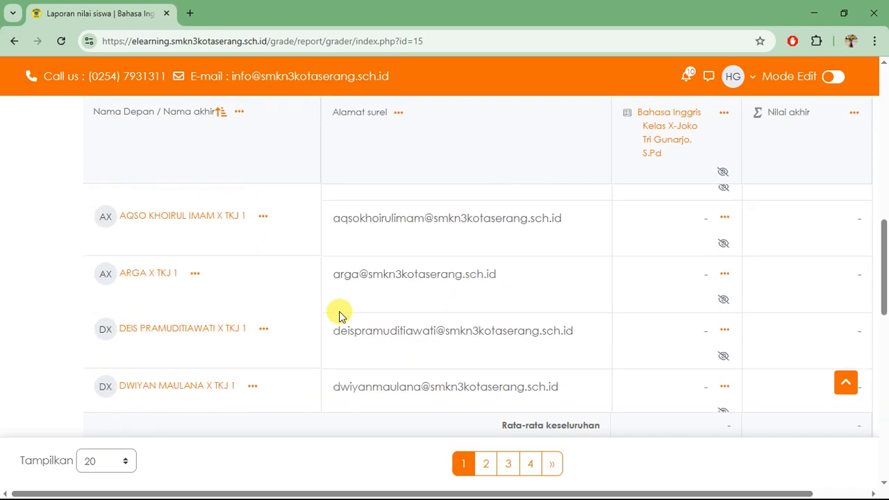
scroll(339, 313, down, 5)
scroll(339, 313, down, 5)
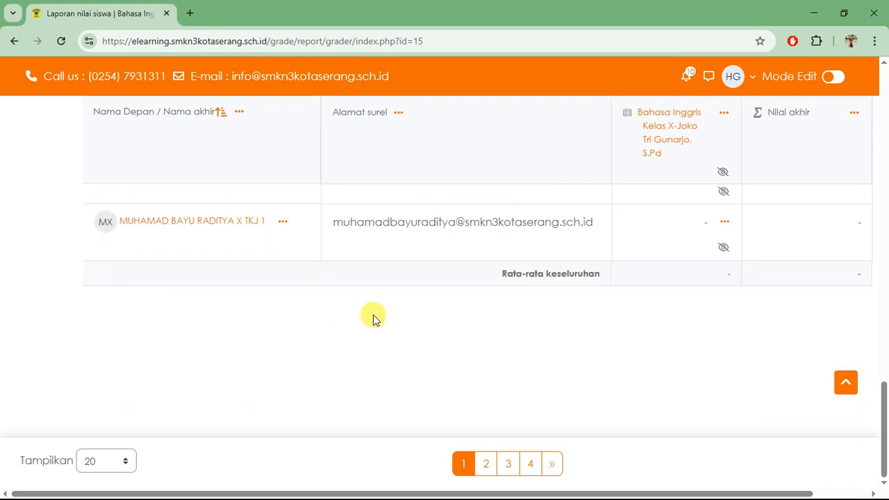
scroll(371, 317, up, 10)
scroll(372, 318, up, 5)
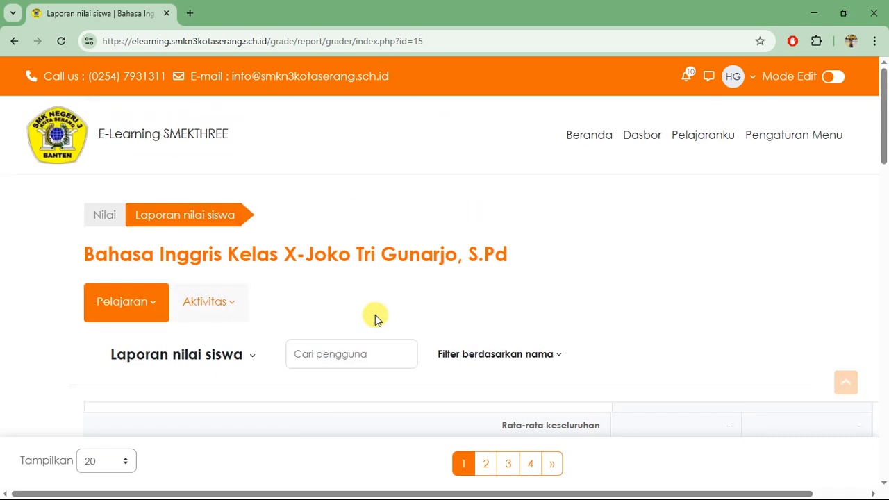
scroll(375, 316, down, 3)
scroll(399, 297, up, 2)
scroll(392, 297, up, 1)
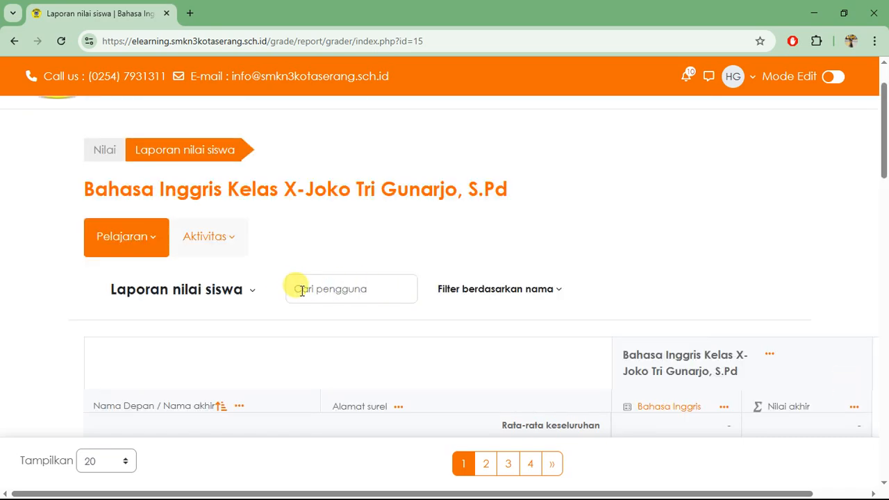
Set the grade report to display all students (Semua) on a single page.
scroll(277, 288, down, 3)
click(123, 460)
click(120, 436)
scroll(286, 350, down, 10)
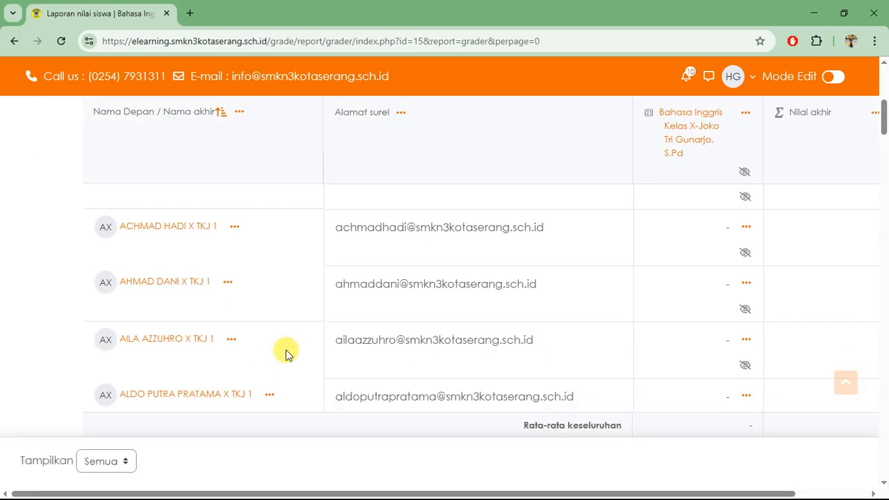
scroll(288, 354, up, 5)
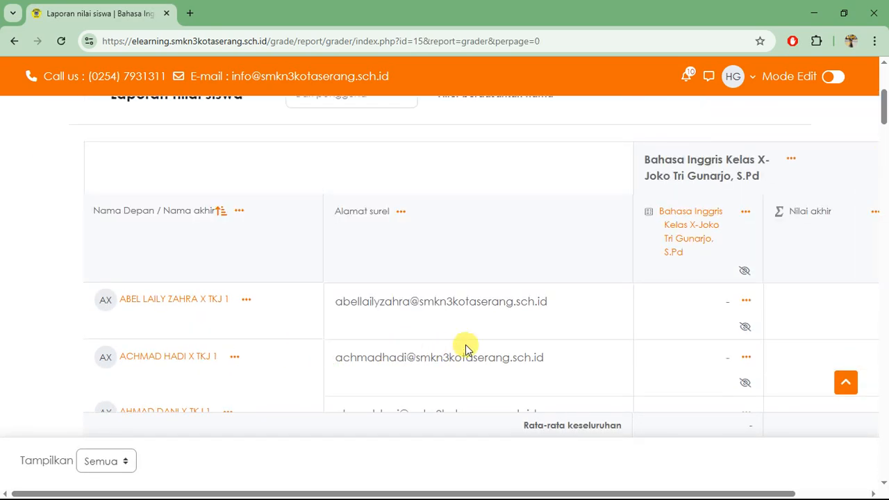
Sort the grade report in ascending order by the Bahasa Inggris quiz grade and check the student rows.
click(746, 216)
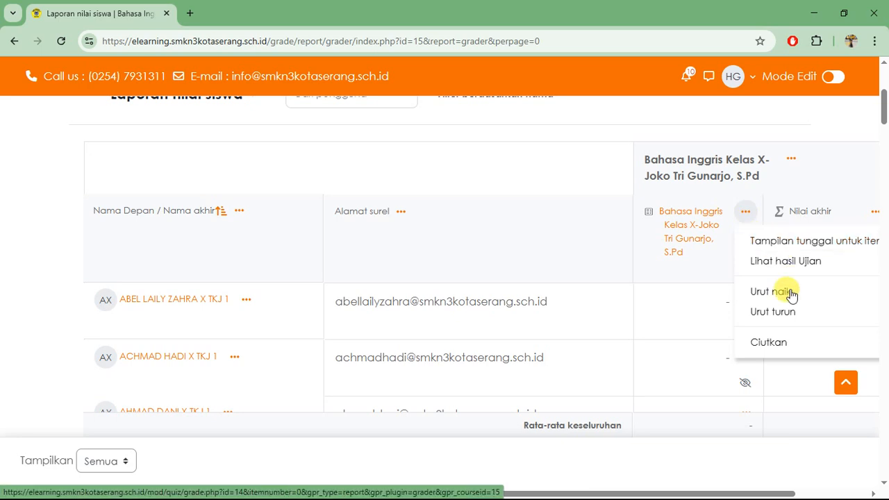
click(770, 295)
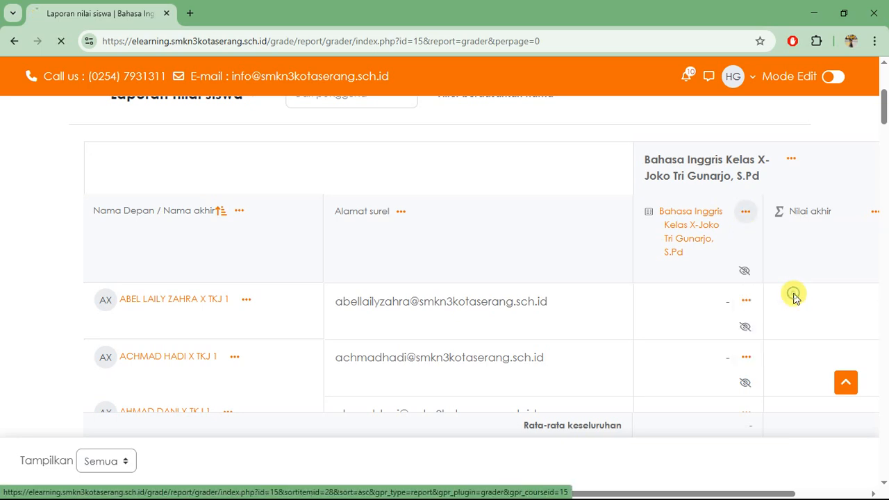
scroll(724, 340, down, 5)
scroll(718, 353, down, 2)
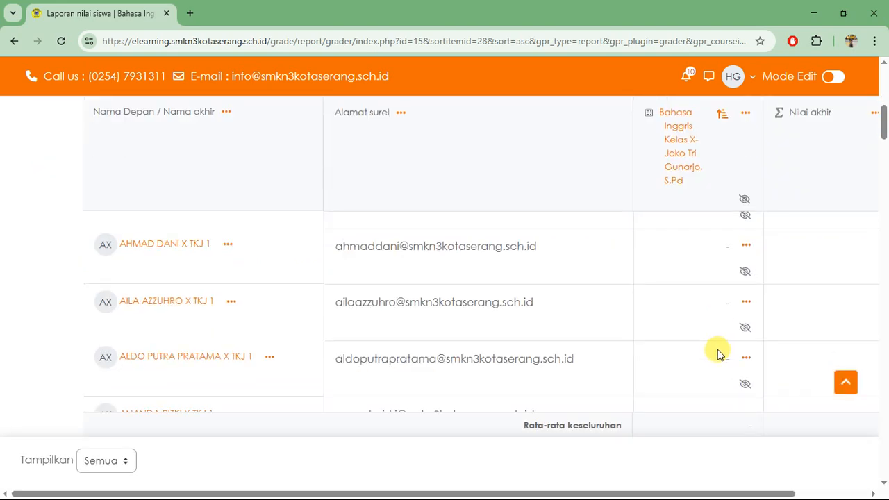
scroll(718, 353, down, 12)
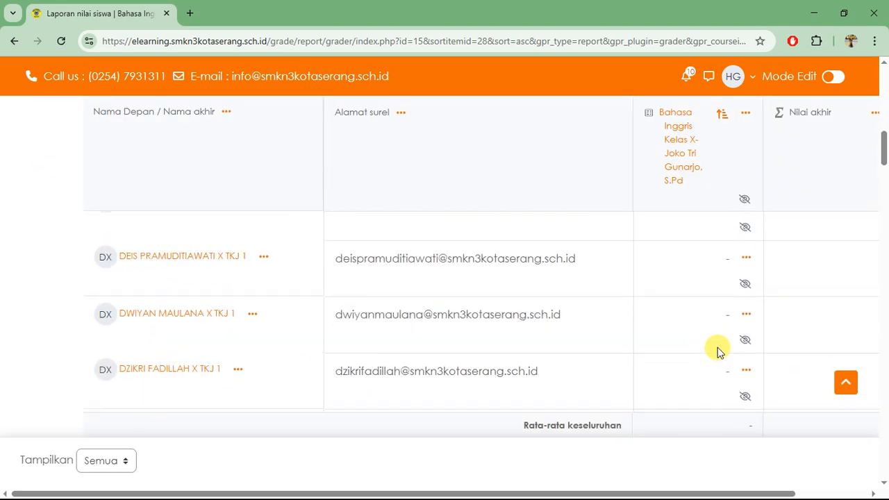
scroll(719, 353, up, 10)
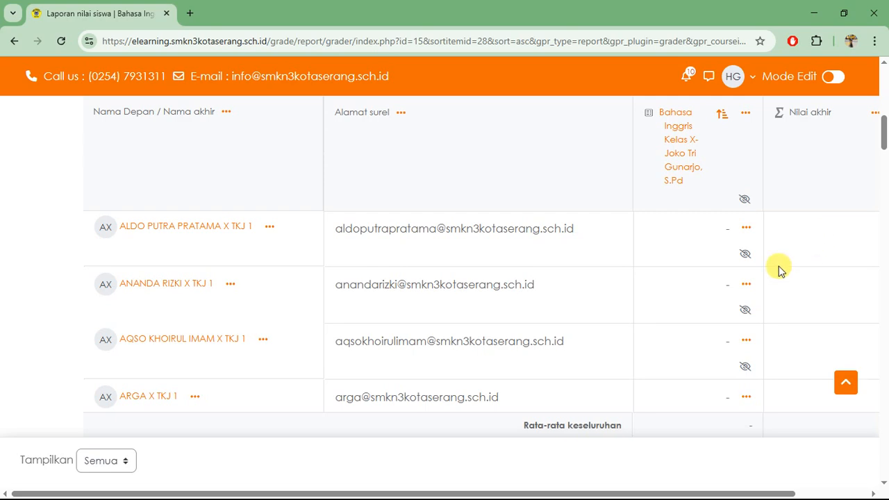
Examine the sorted grade report's heading area, column headers and quiz grade entries.
scroll(764, 271, up, 6)
scroll(706, 317, down, 2)
scroll(666, 291, up, 3)
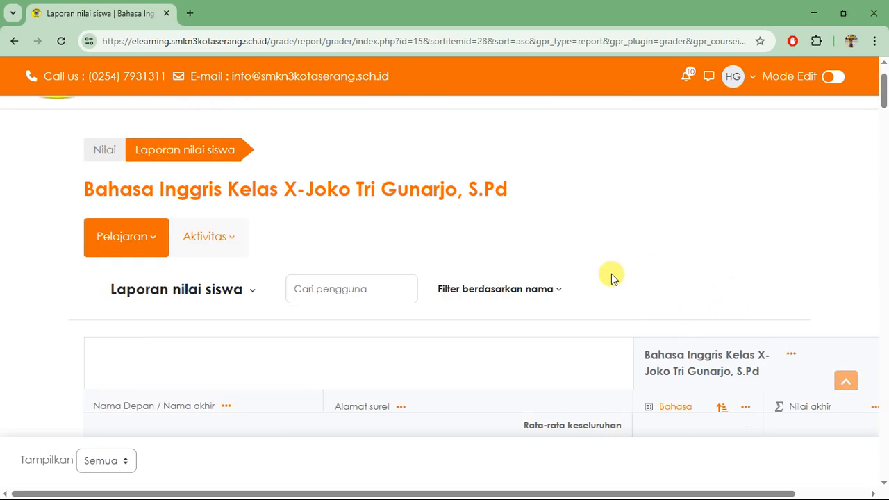
scroll(337, 334, down, 2)
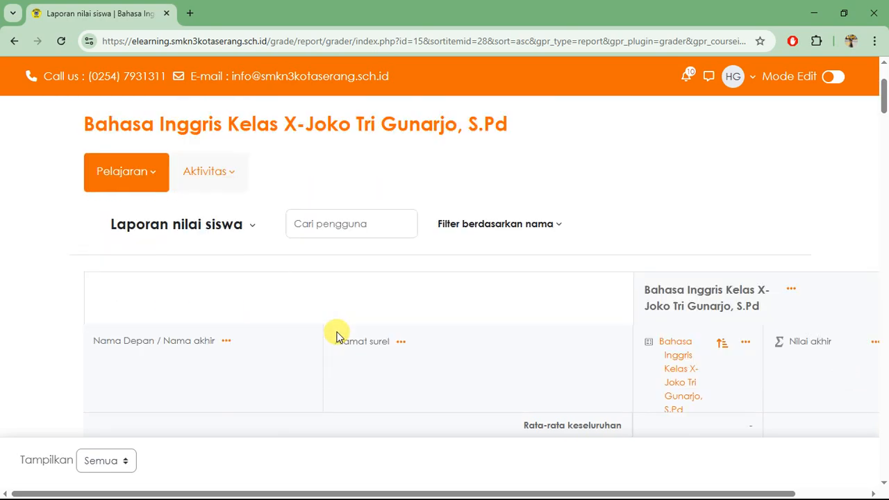
scroll(313, 330, up, 1)
scroll(292, 316, up, 2)
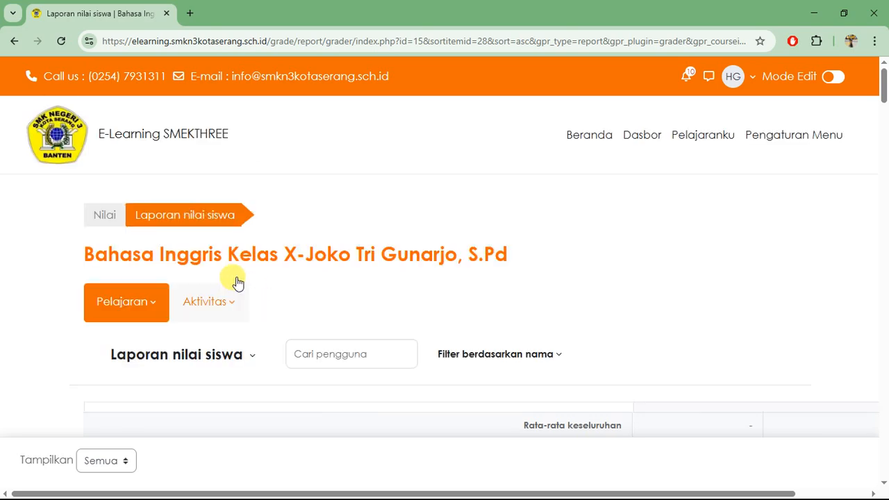
scroll(485, 369, down, 5)
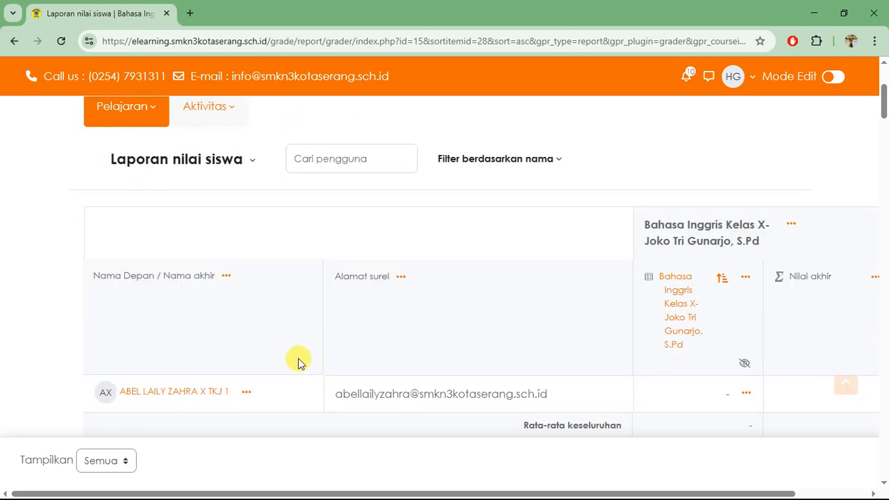
scroll(231, 355, up, 4)
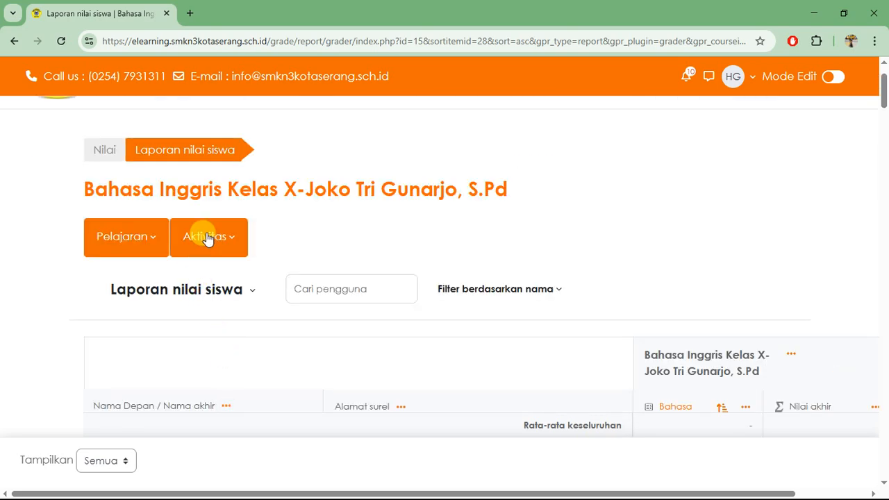
scroll(660, 391, down, 2)
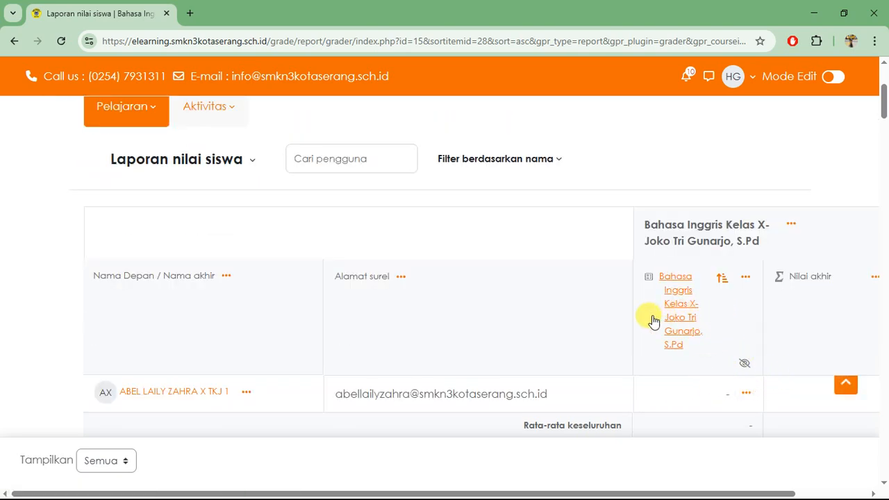
scroll(732, 332, down, 5)
scroll(732, 332, down, 3)
scroll(730, 333, up, 10)
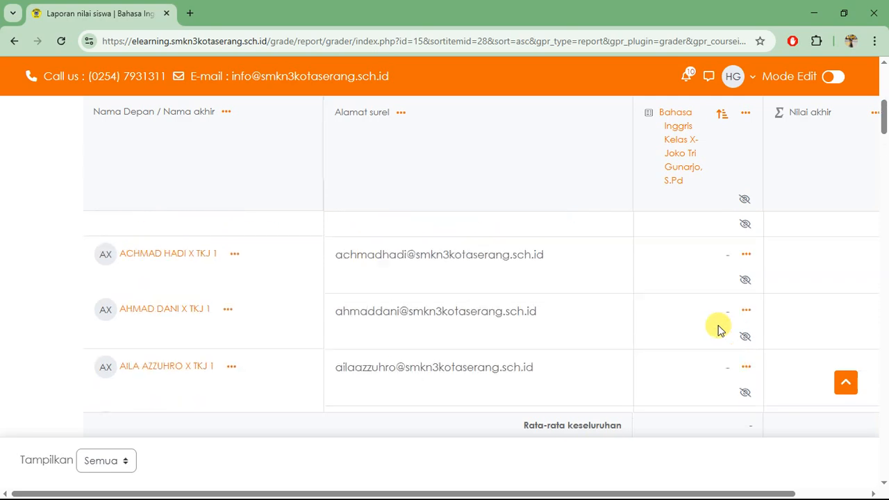
View the course's management options and the grade report's name filter without applying anything, and look over the report again.
click(132, 238)
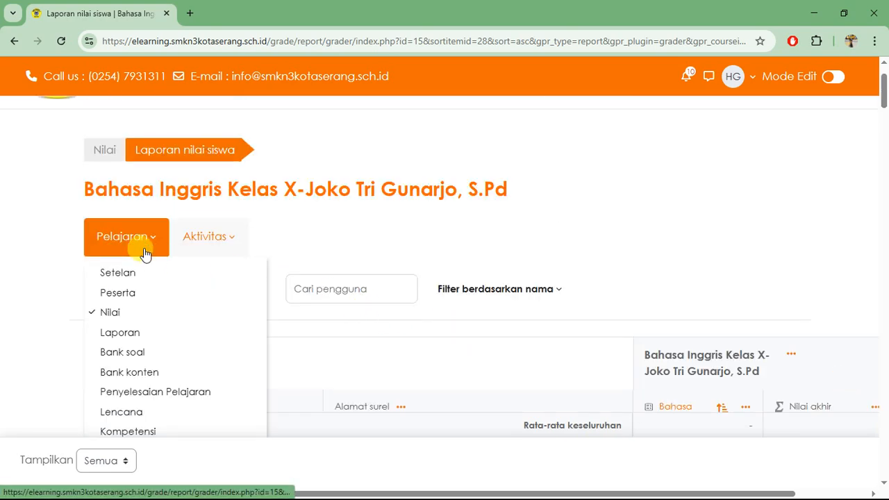
click(361, 325)
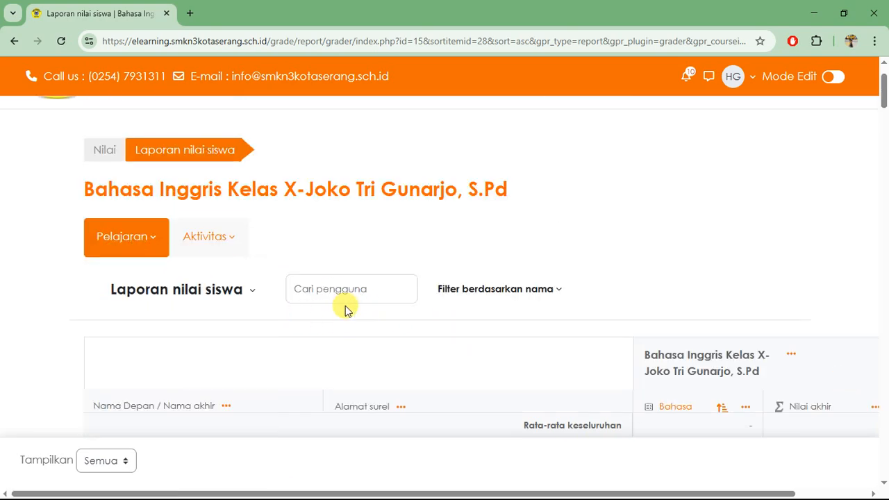
click(537, 302)
scroll(538, 303, down, 4)
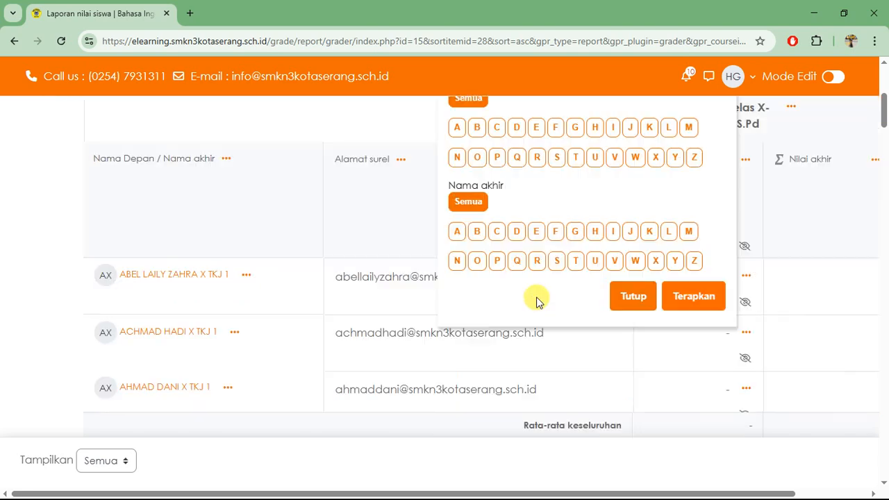
scroll(538, 302, up, 4)
click(451, 304)
scroll(507, 304, down, 3)
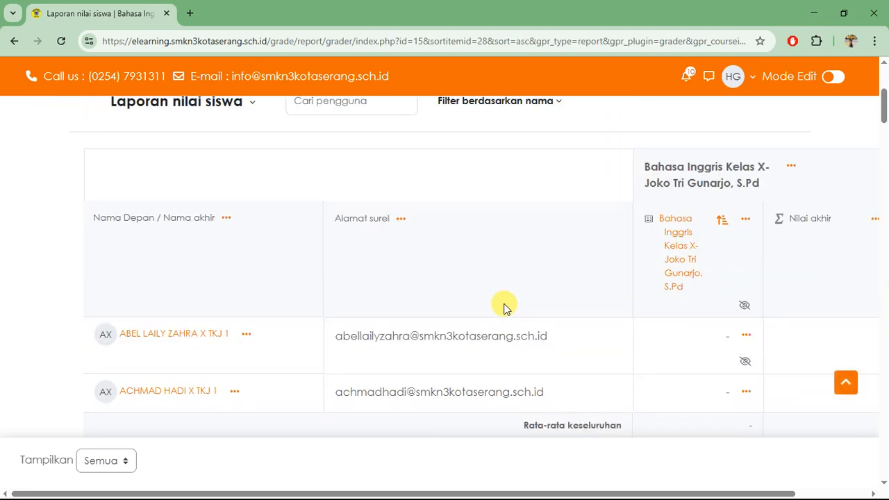
scroll(361, 339, down, 1)
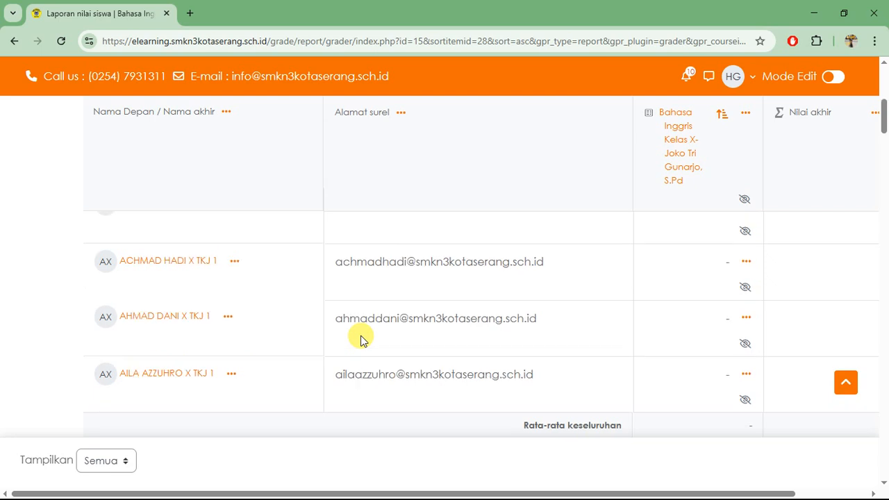
scroll(359, 338, up, 5)
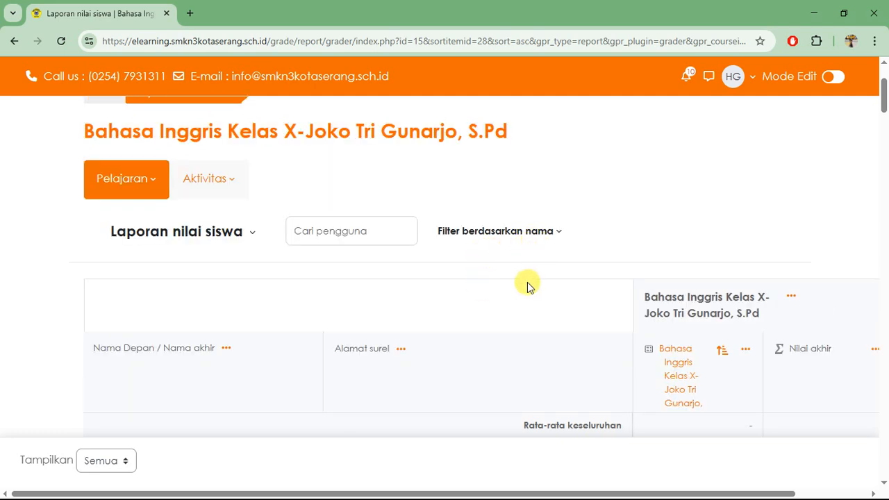
scroll(528, 287, up, 1)
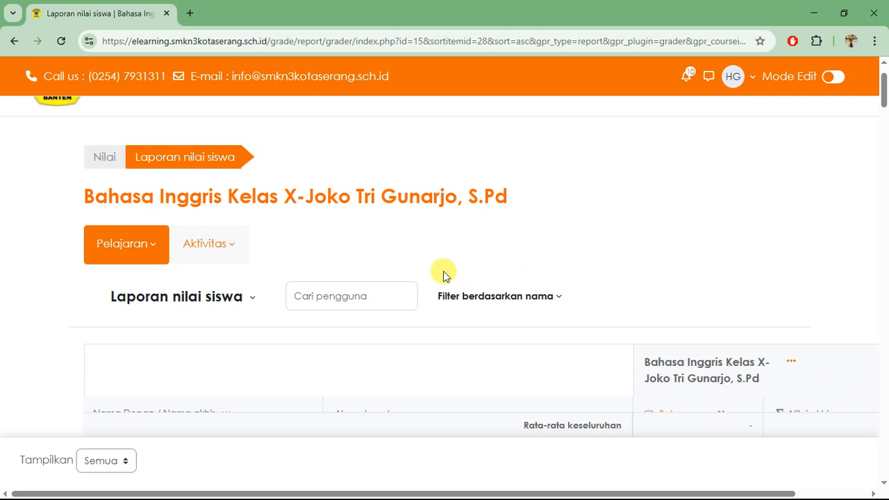